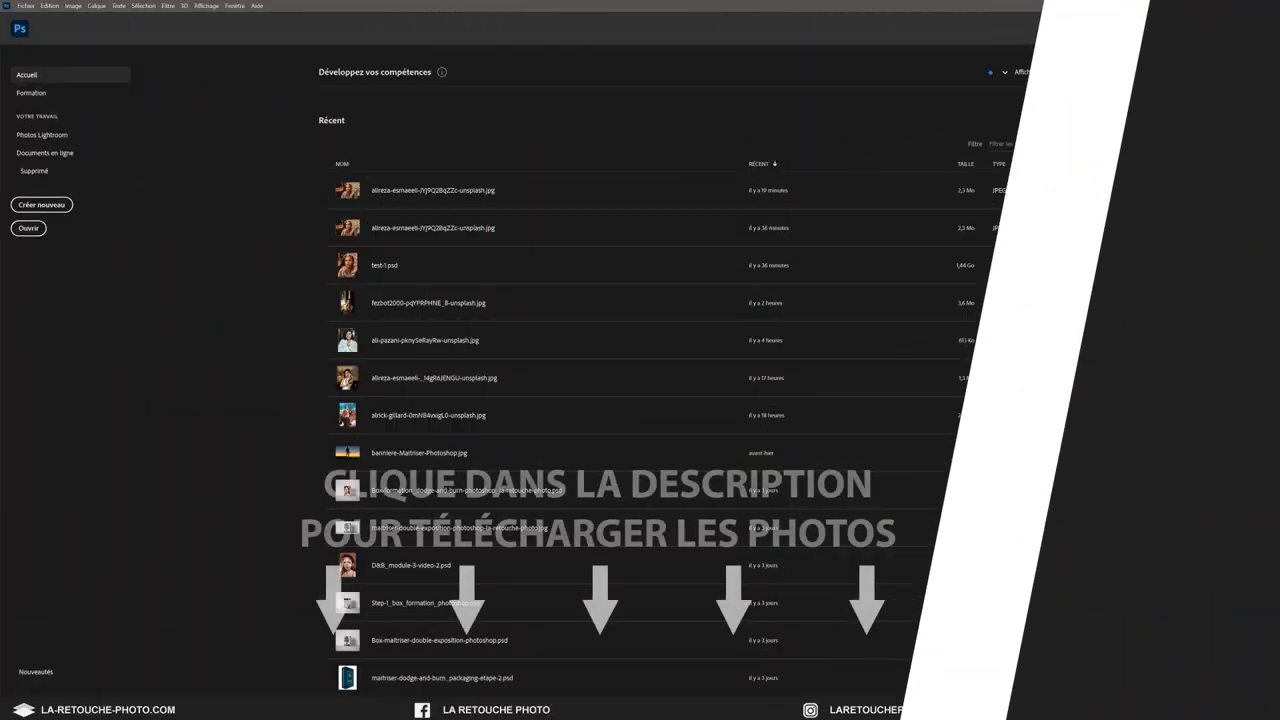
Step: Place the street photo over the portrait, scaled well beyond the canvas and nudged slightly left
left_click_drag(1231, 380, 628, 372)
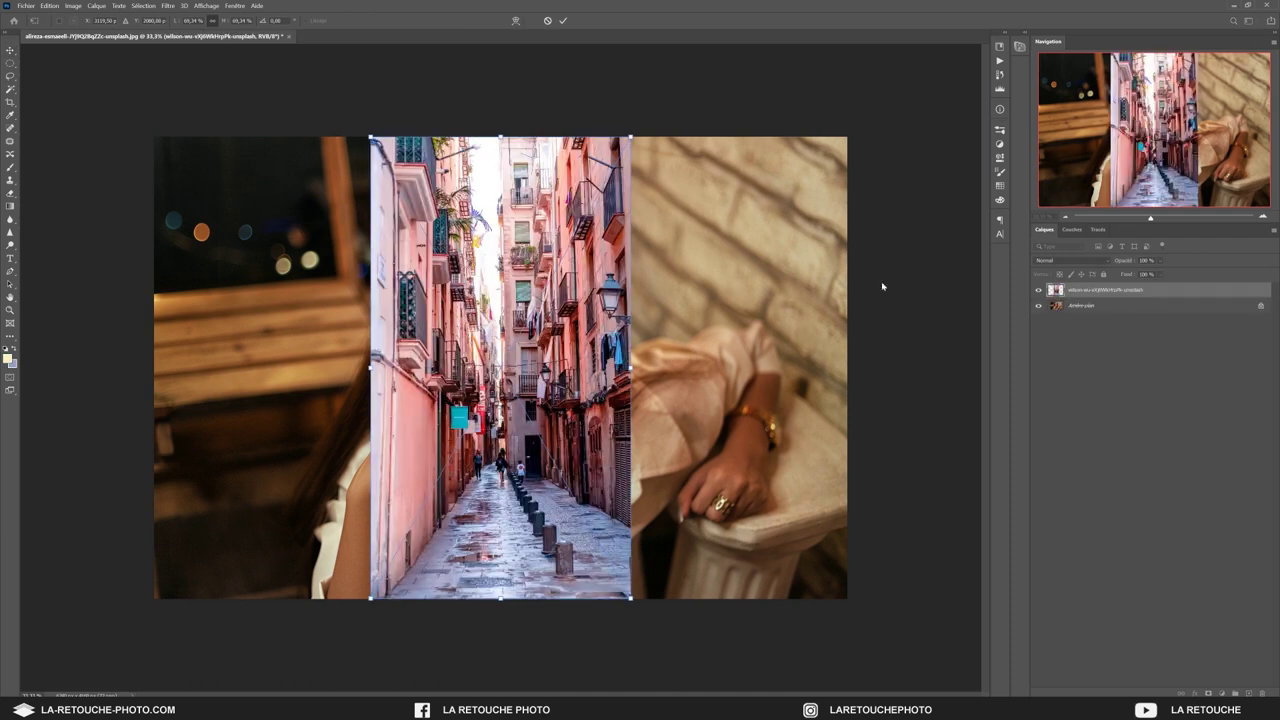
left_click(1067, 218)
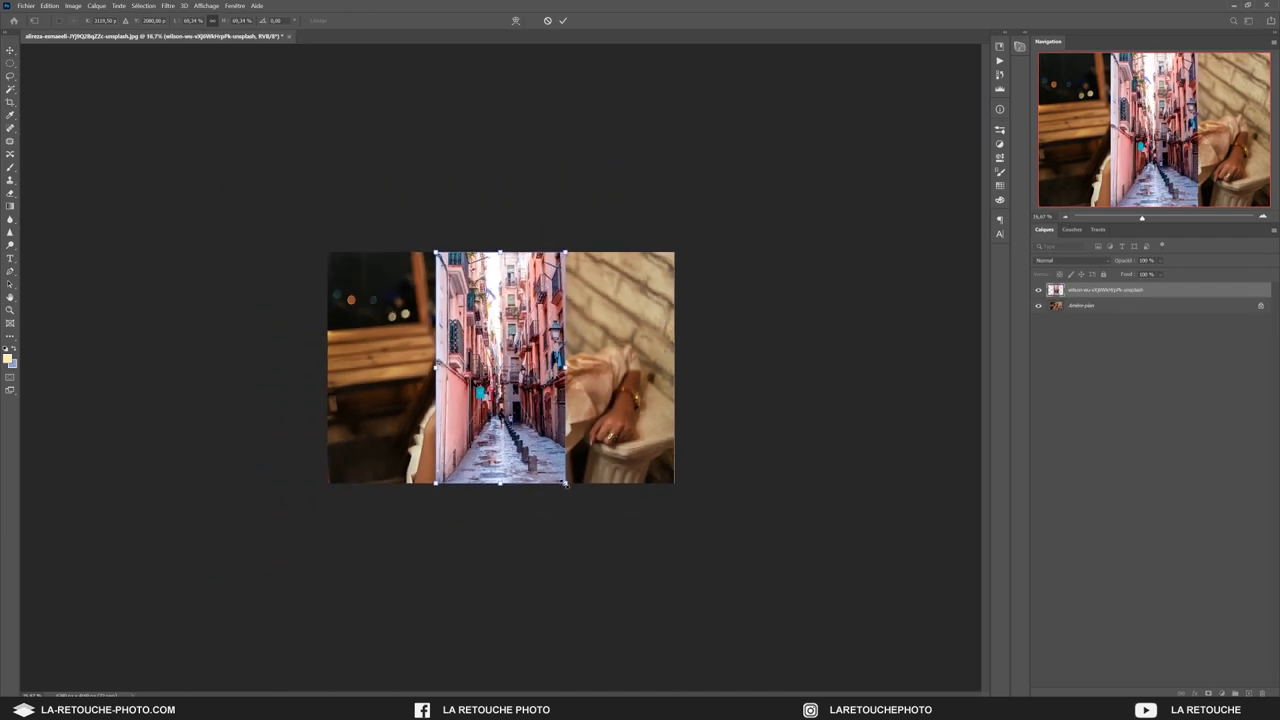
mouse_move(565, 483)
left_mouse_down()
mouse_move(910, 599)
mouse_move(986, 591)
left_mouse_up()
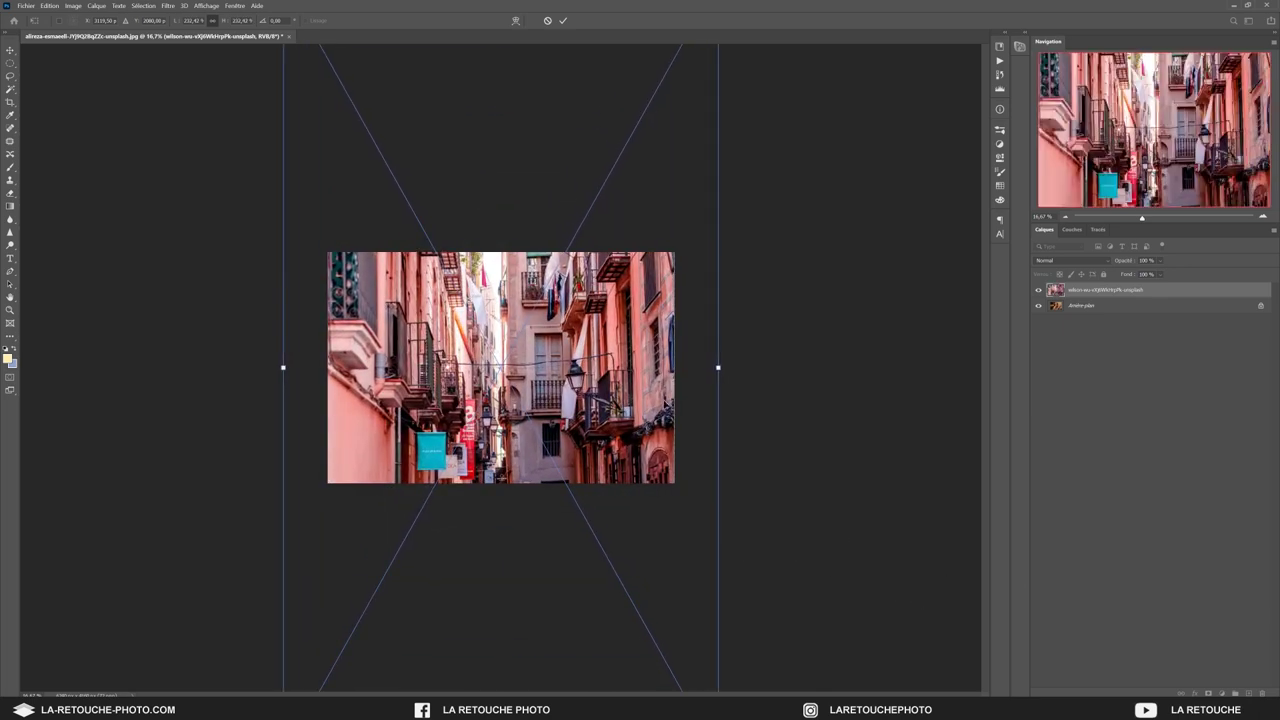
scroll(486, 417, "down", 2)
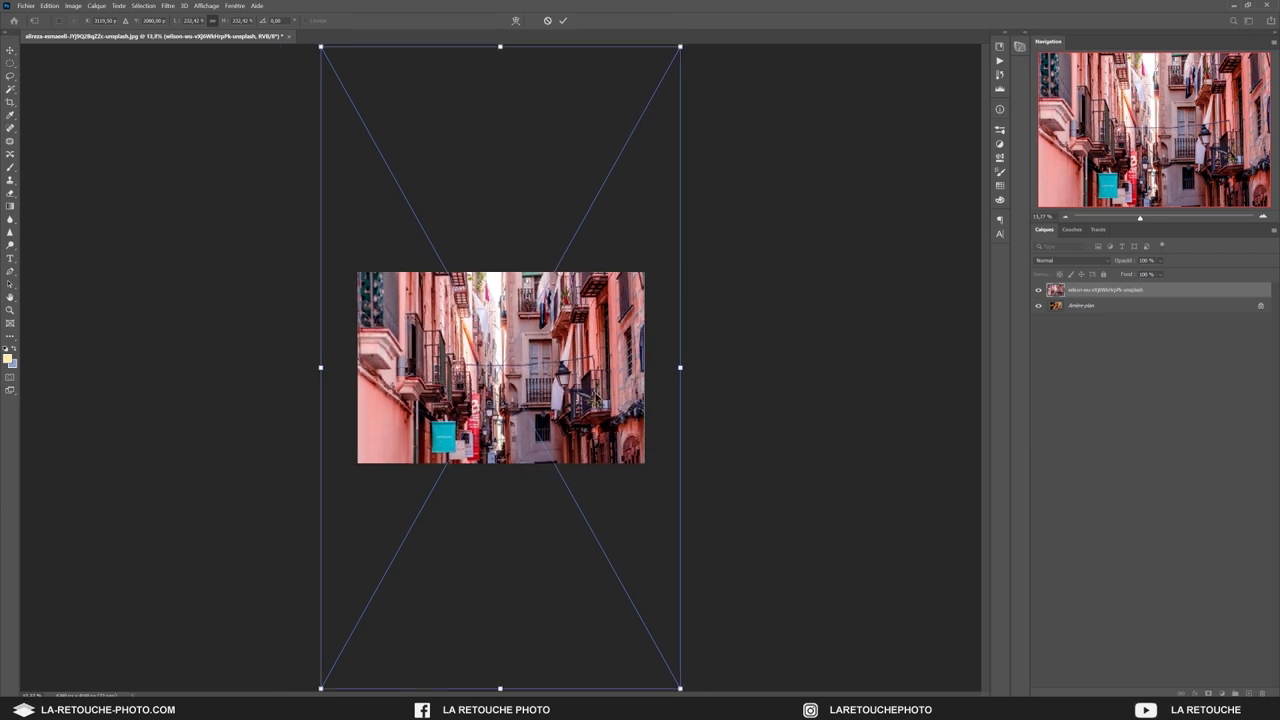
left_click_drag(595, 400, 556, 398)
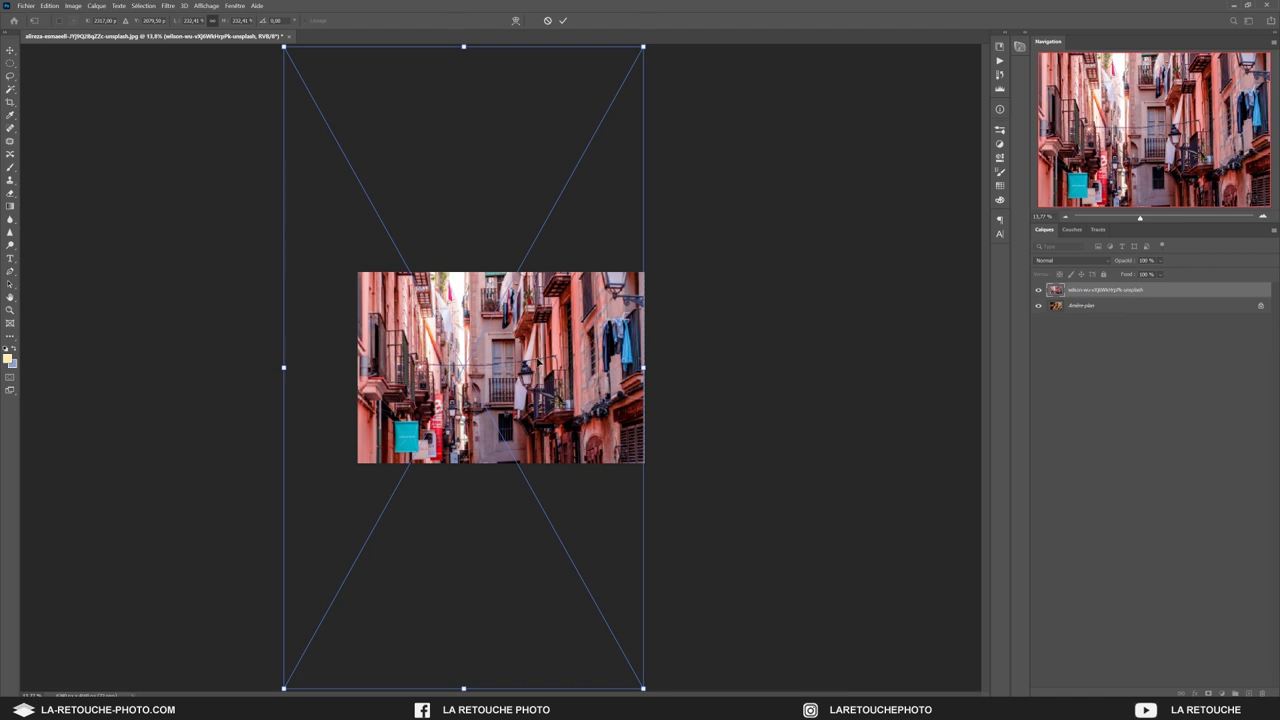
key("Return")
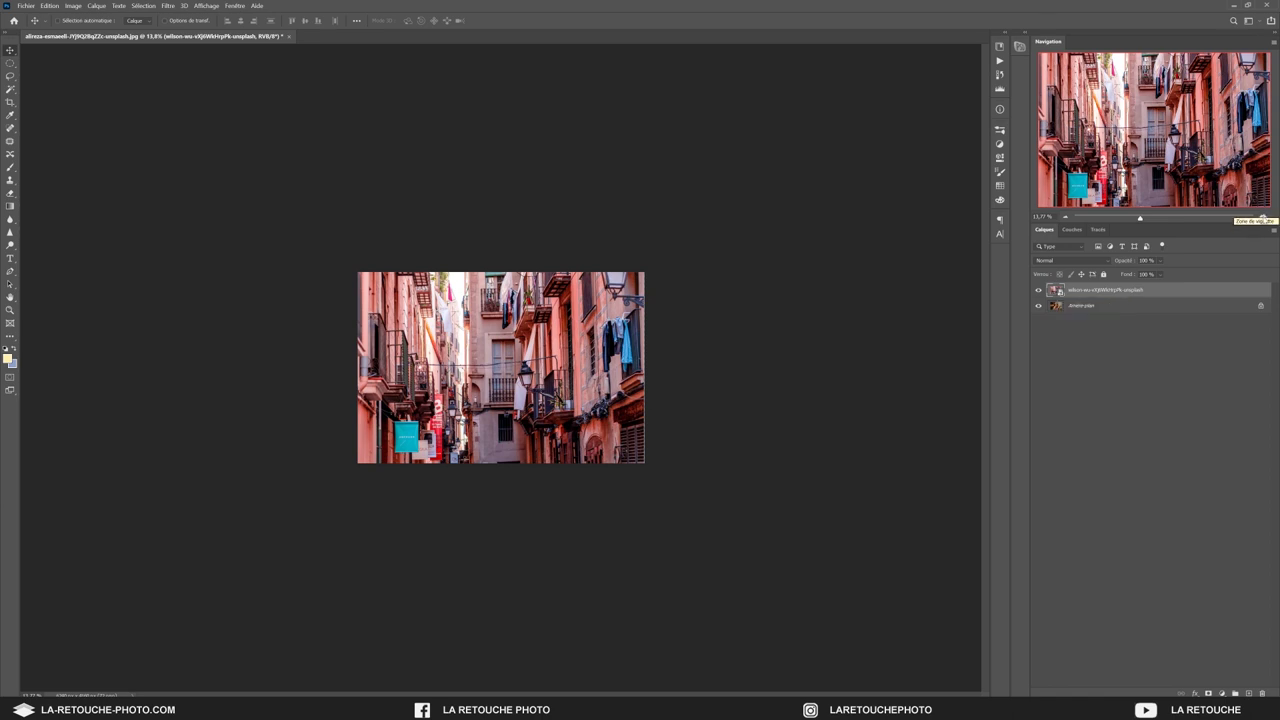
left_click(1263, 217)
Step: Compare the street layer with the portrait, then set its blend mode to Eclaircir
left_click(1263, 218)
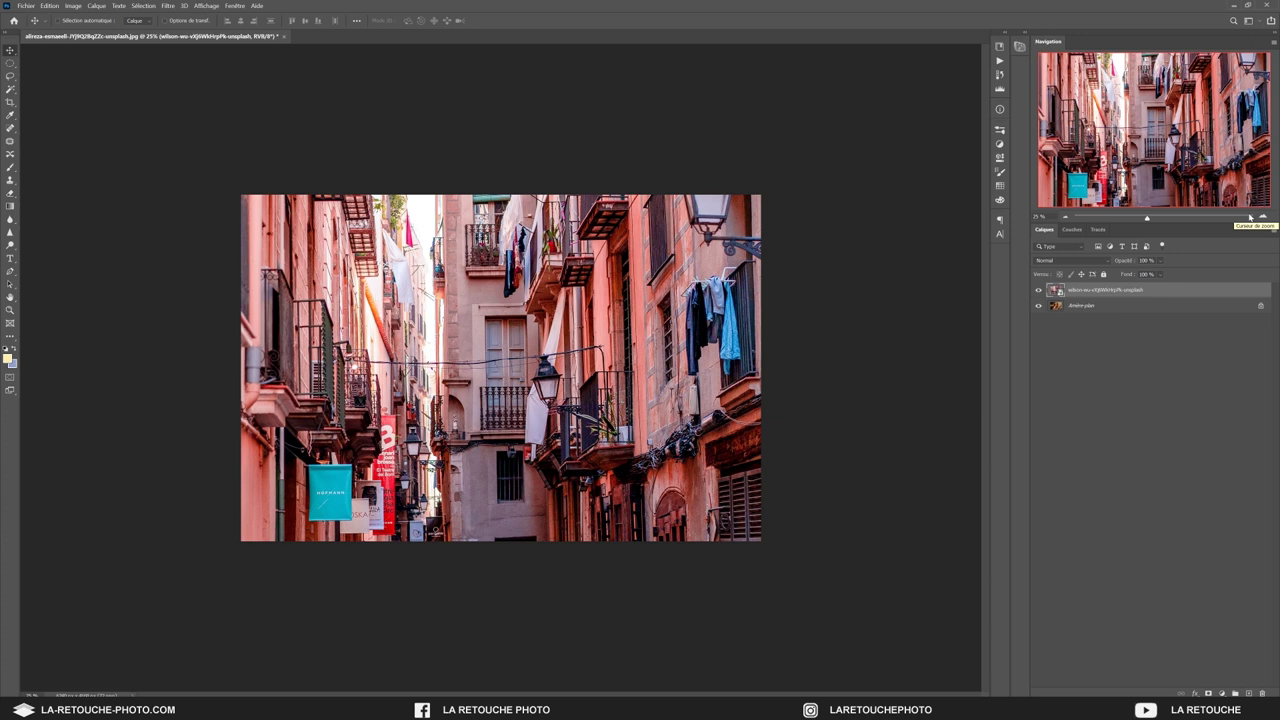
left_click(1038, 290)
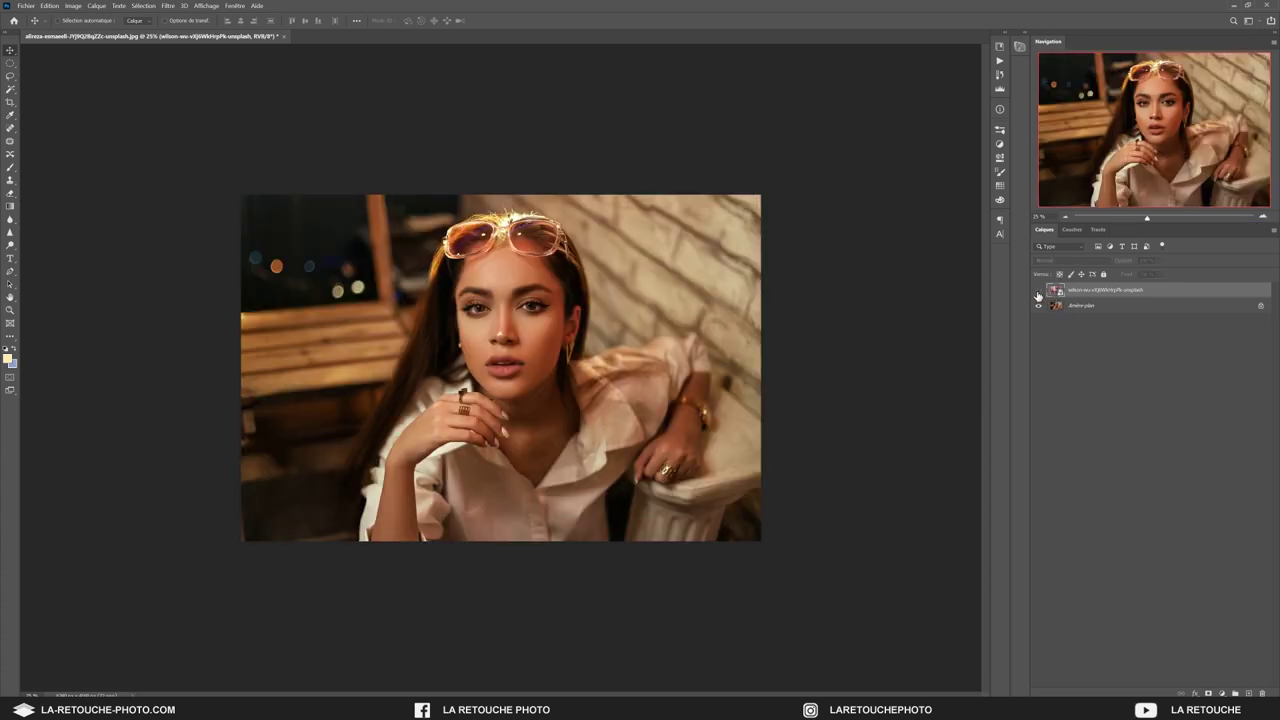
left_click(1038, 290)
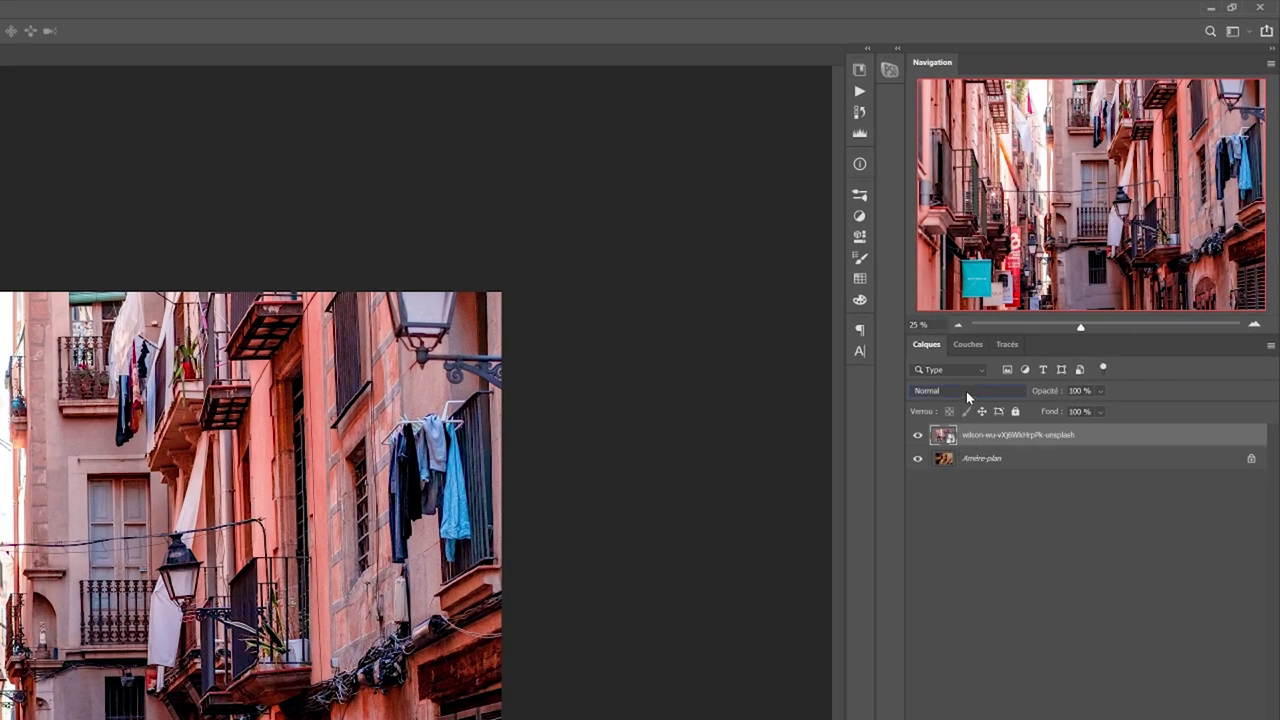
left_click(966, 392)
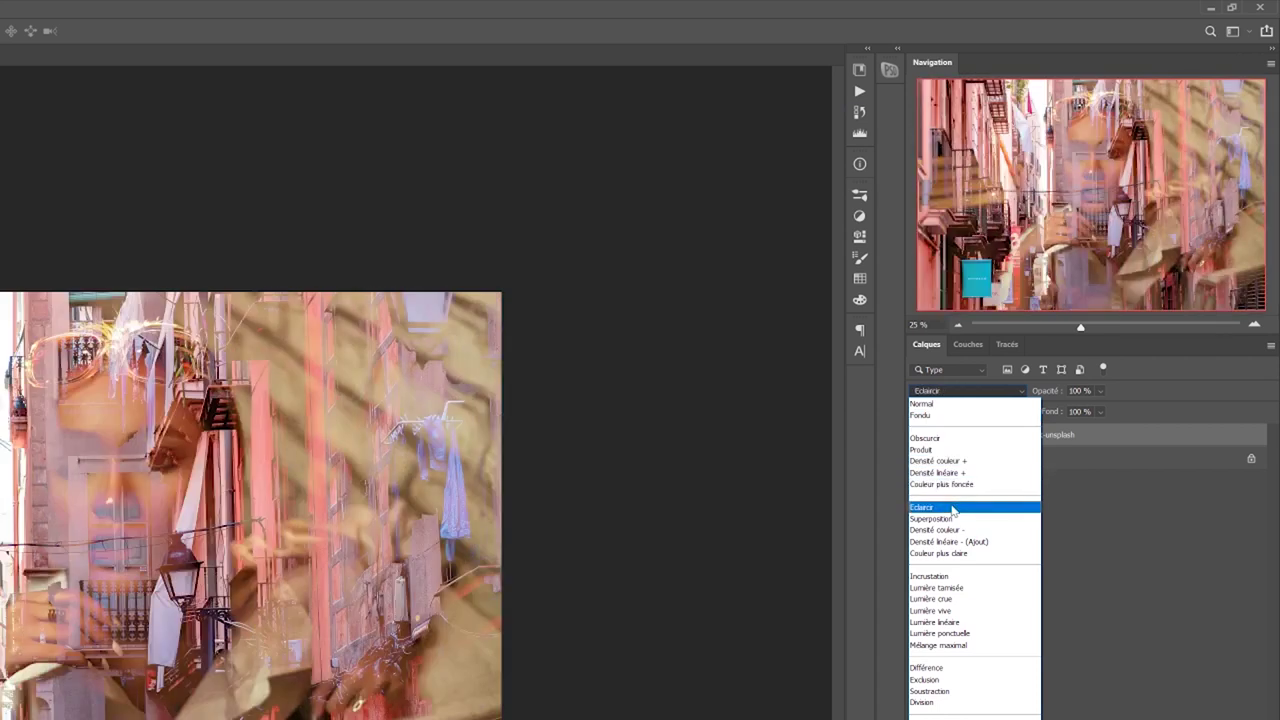
left_click(953, 508)
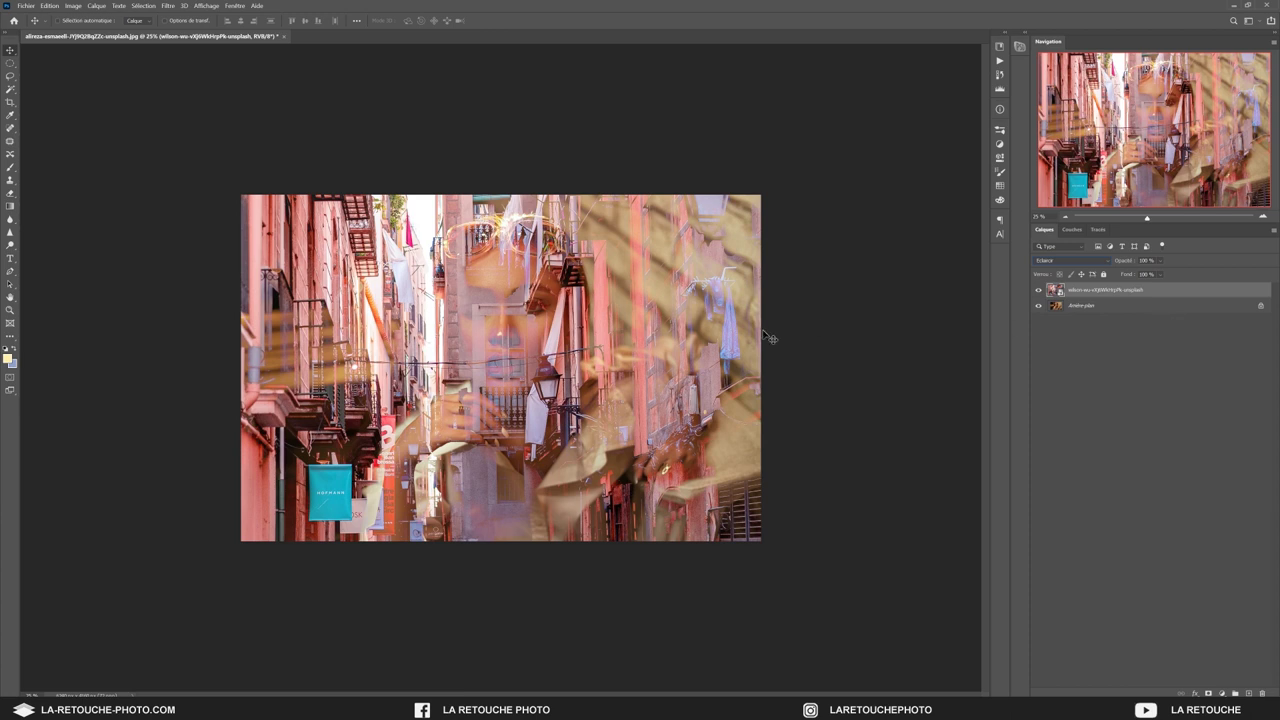
Step: Shift the street layer left and enlarge it further around its centre
left_click_drag(466, 405, 423, 404)
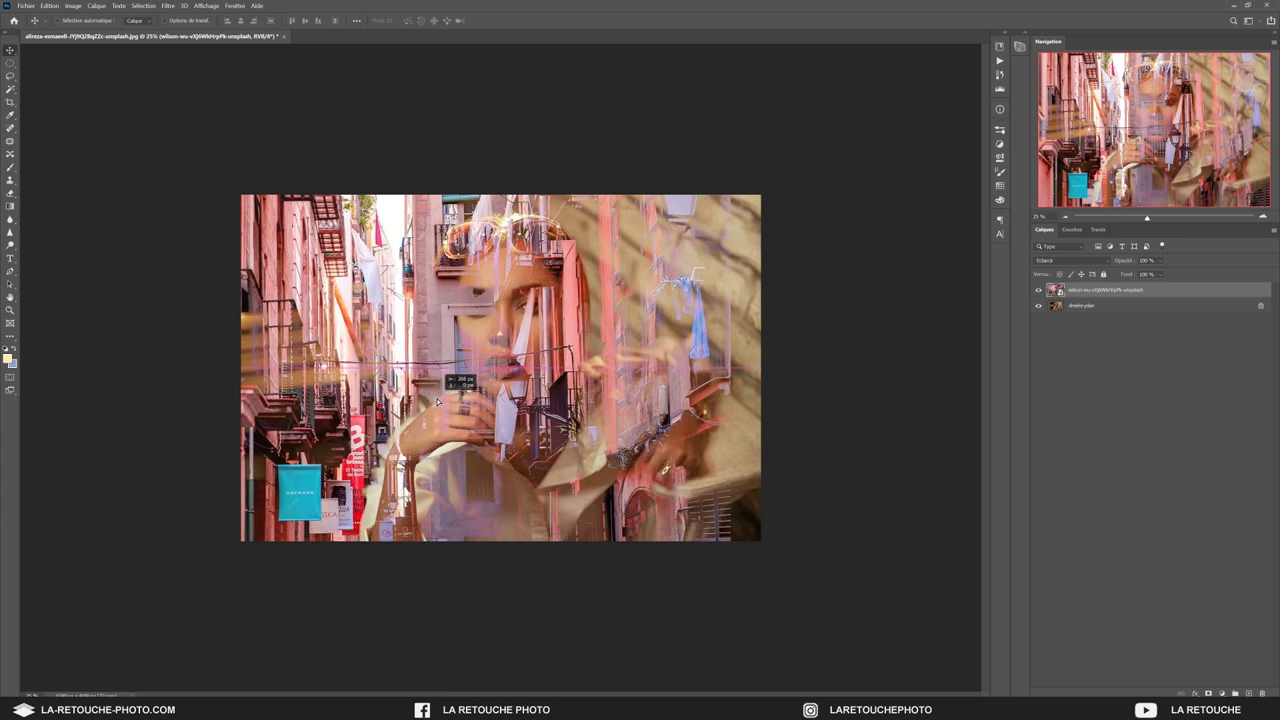
key("ctrl+t")
key("ctrl+0")
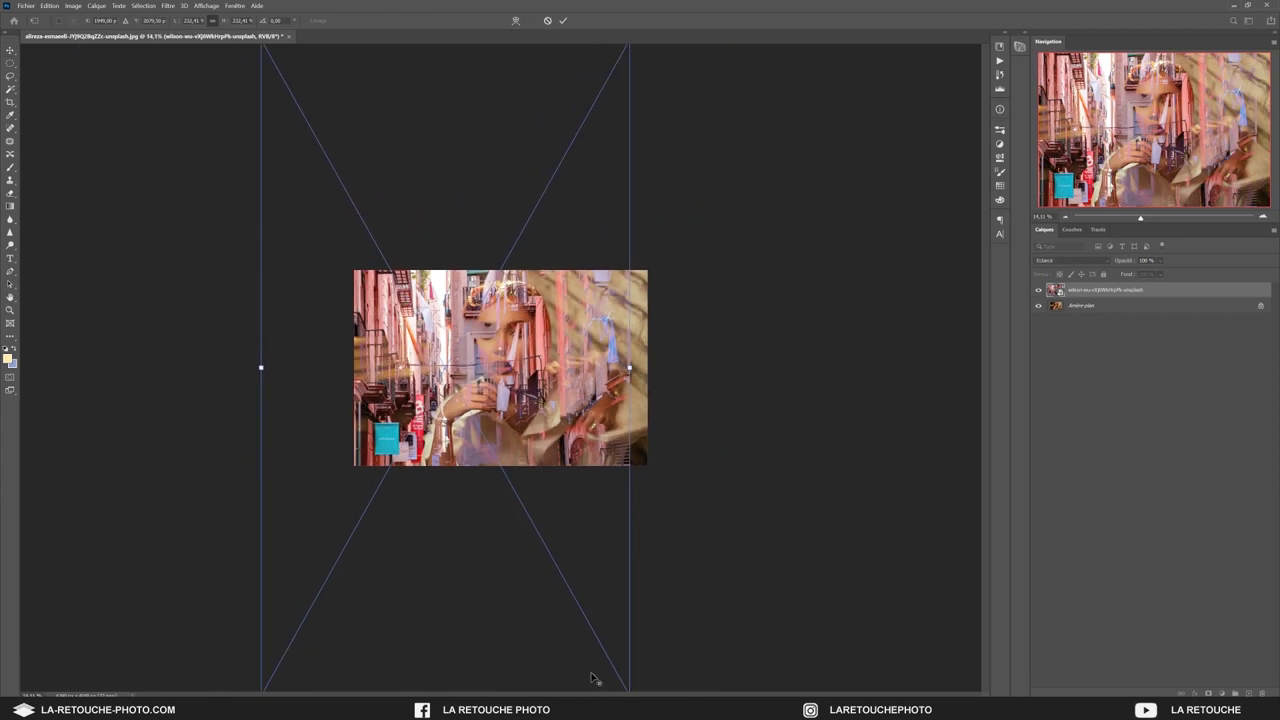
scroll(608, 503, "down", 2)
left_click_drag(588, 592, 607, 624)
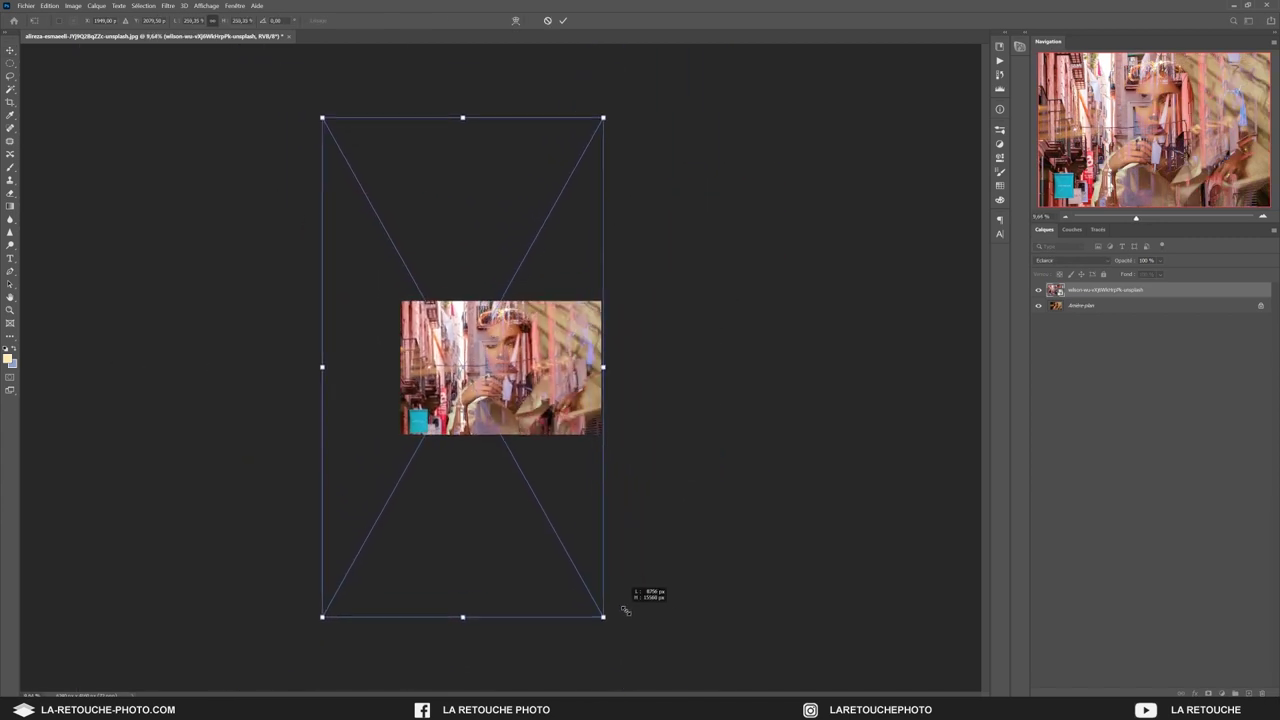
key("Return")
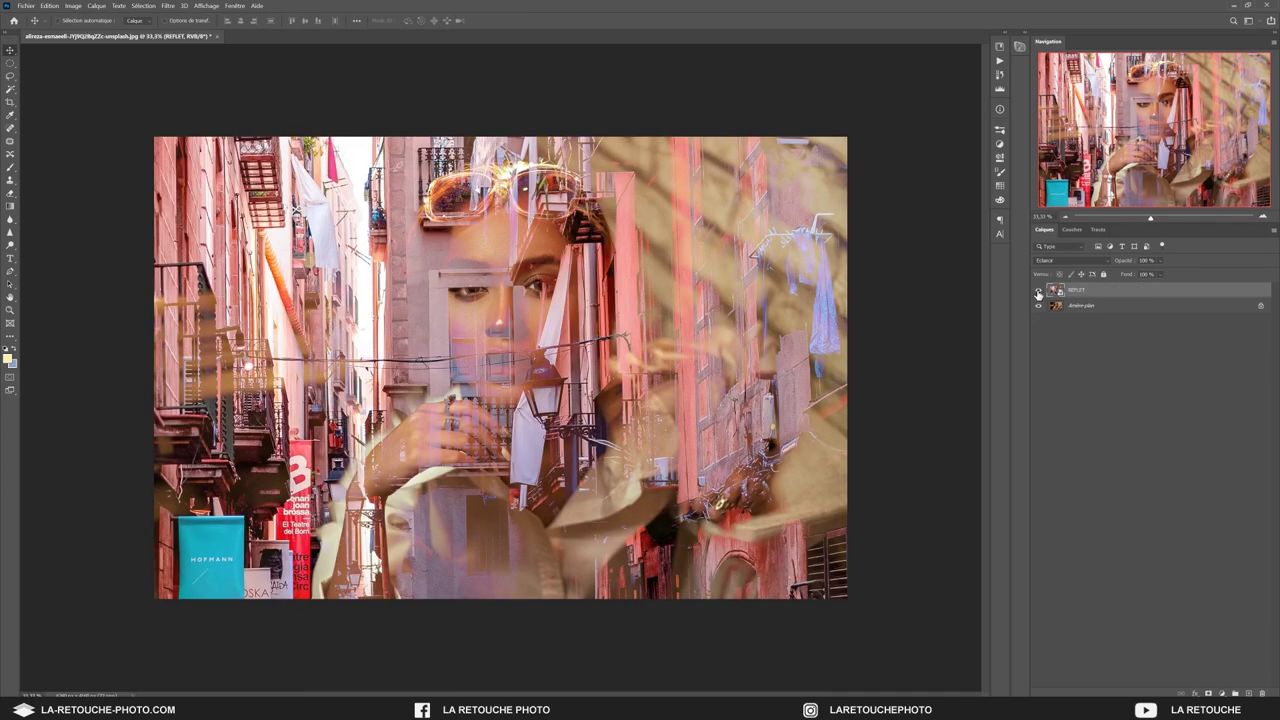
Step: Toggle REFLET's visibility twice to compare the reflection against the bare portrait
left_click(1038, 290)
left_click(1038, 290)
left_click(1038, 290)
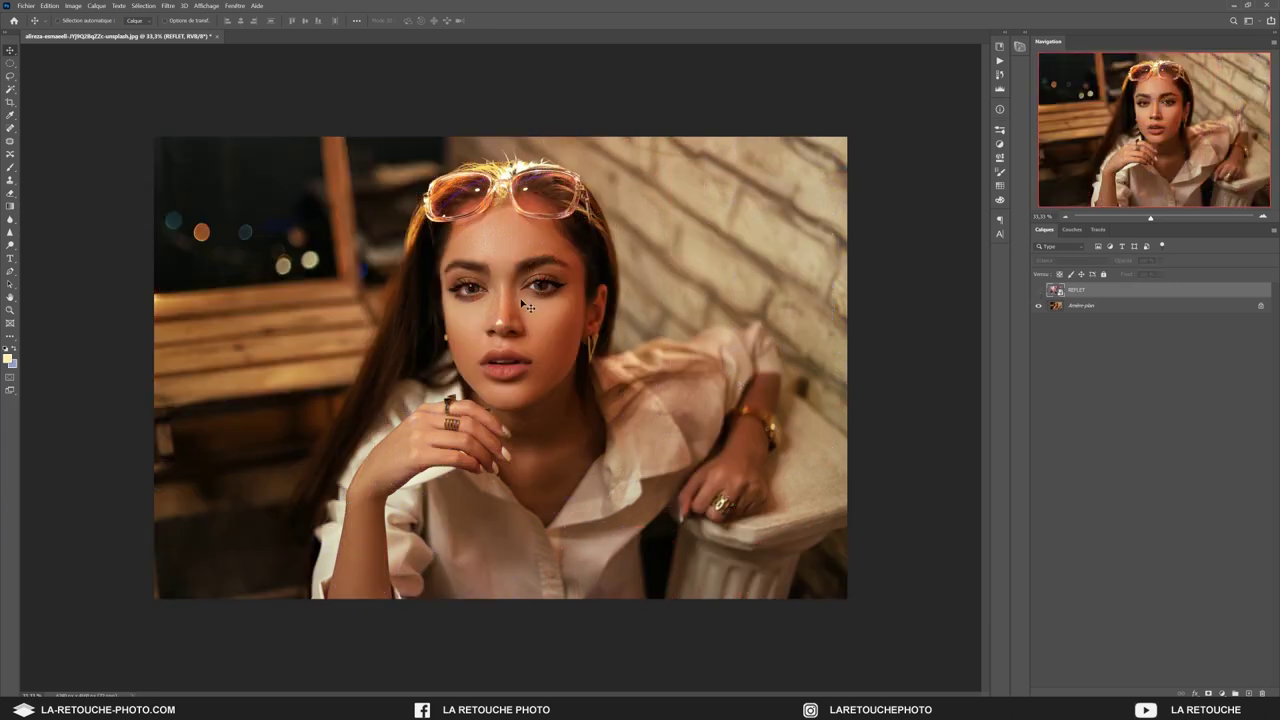
left_click(1038, 290)
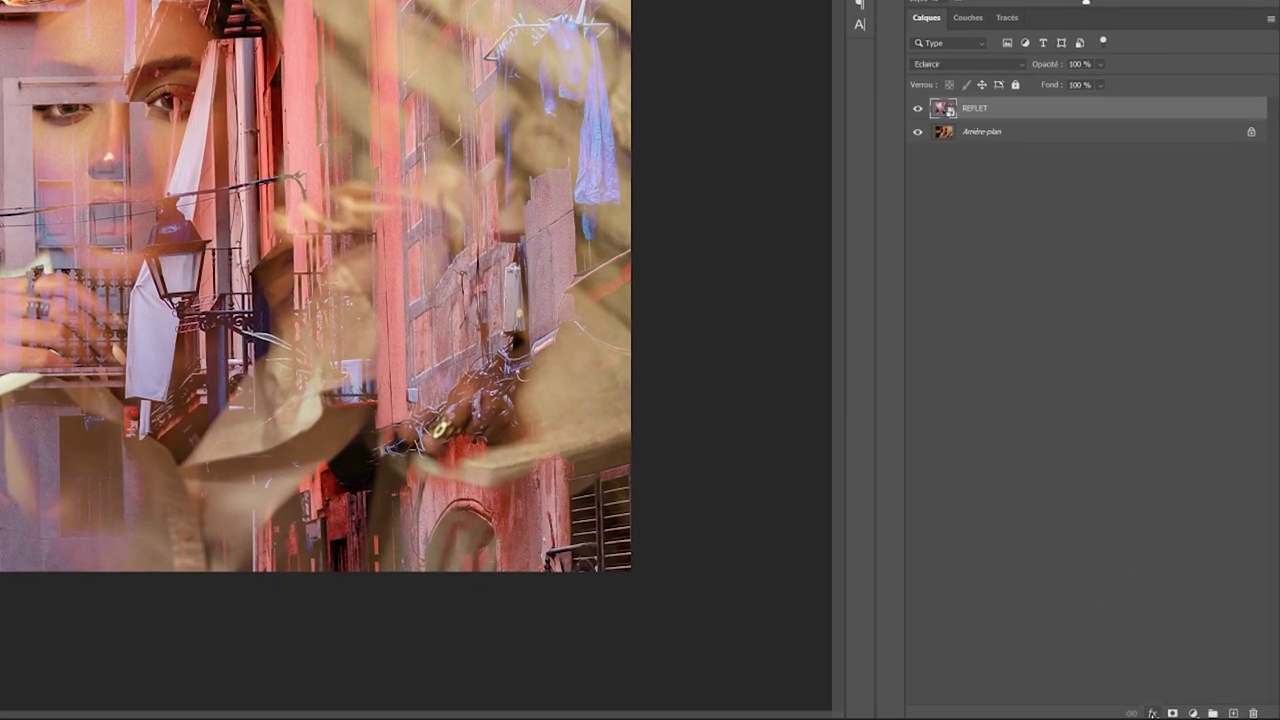
left_click(1196, 693)
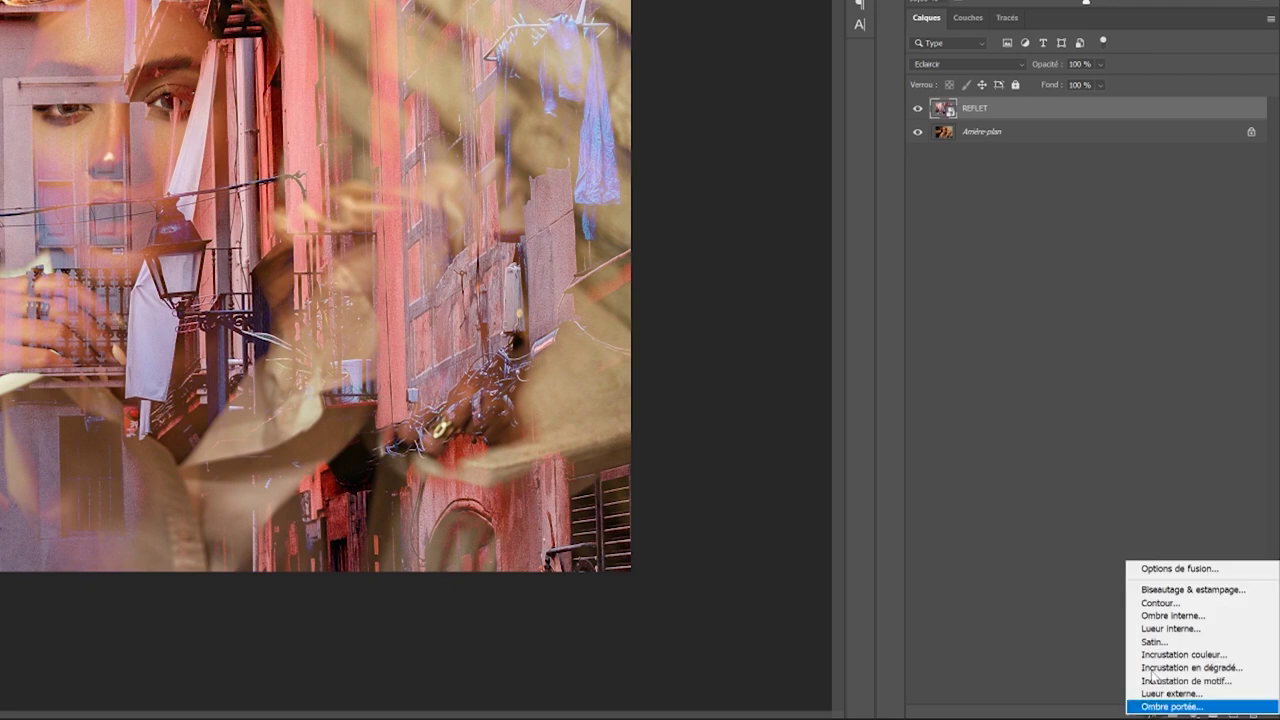
Step: Try REFLET's underlying-layer blend range sliders, ending back at 0–255
left_click(1157, 568)
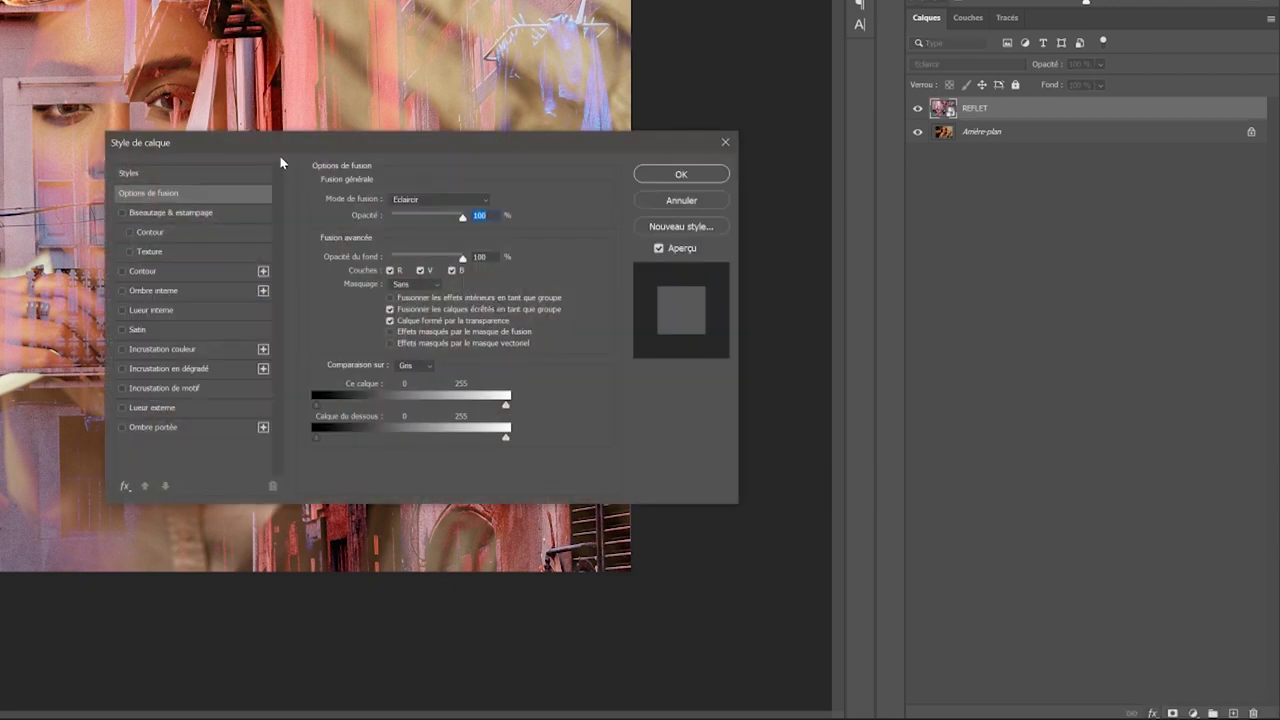
left_click_drag(288, 141, 485, 114)
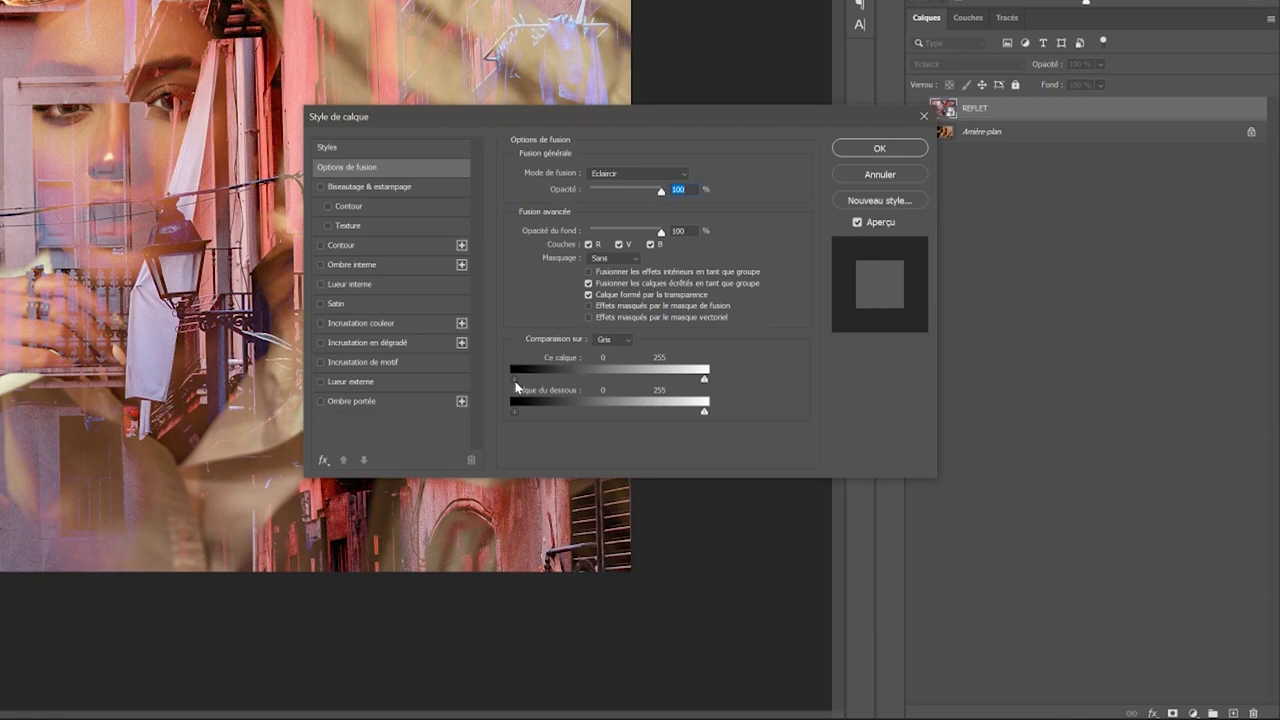
left_click_drag(538, 380, 658, 382)
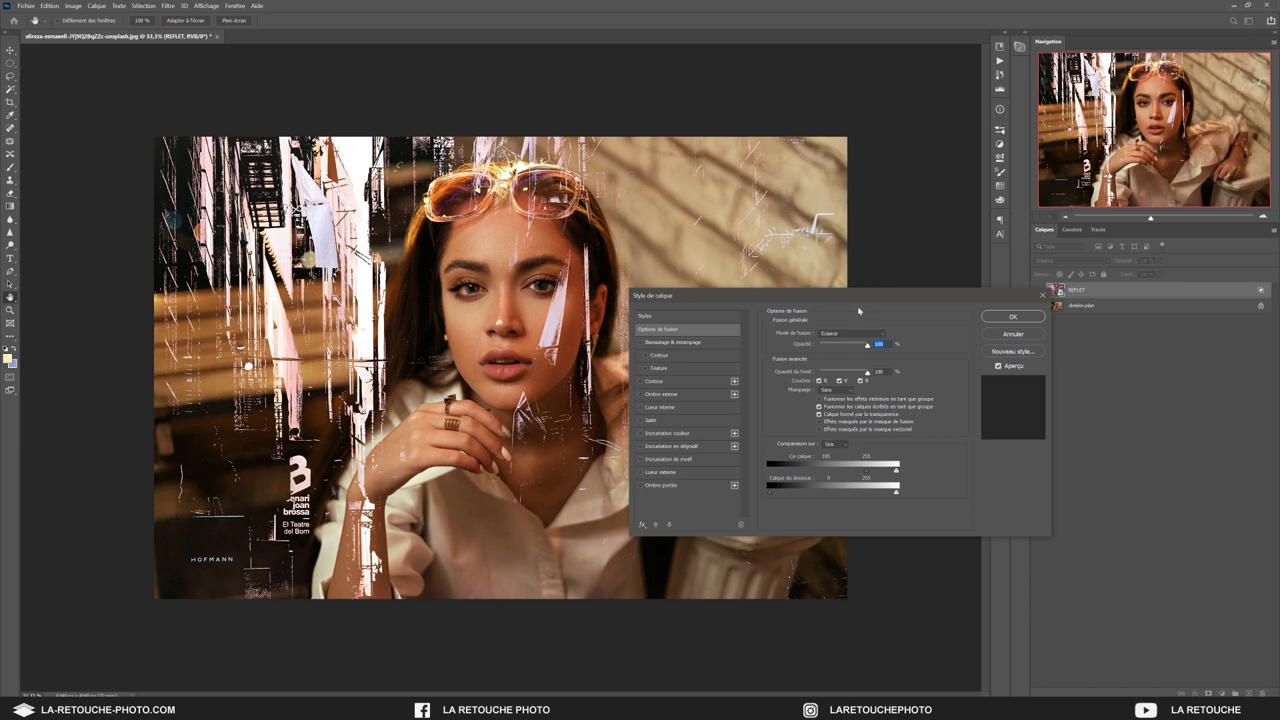
left_click_drag(866, 470, 873, 481)
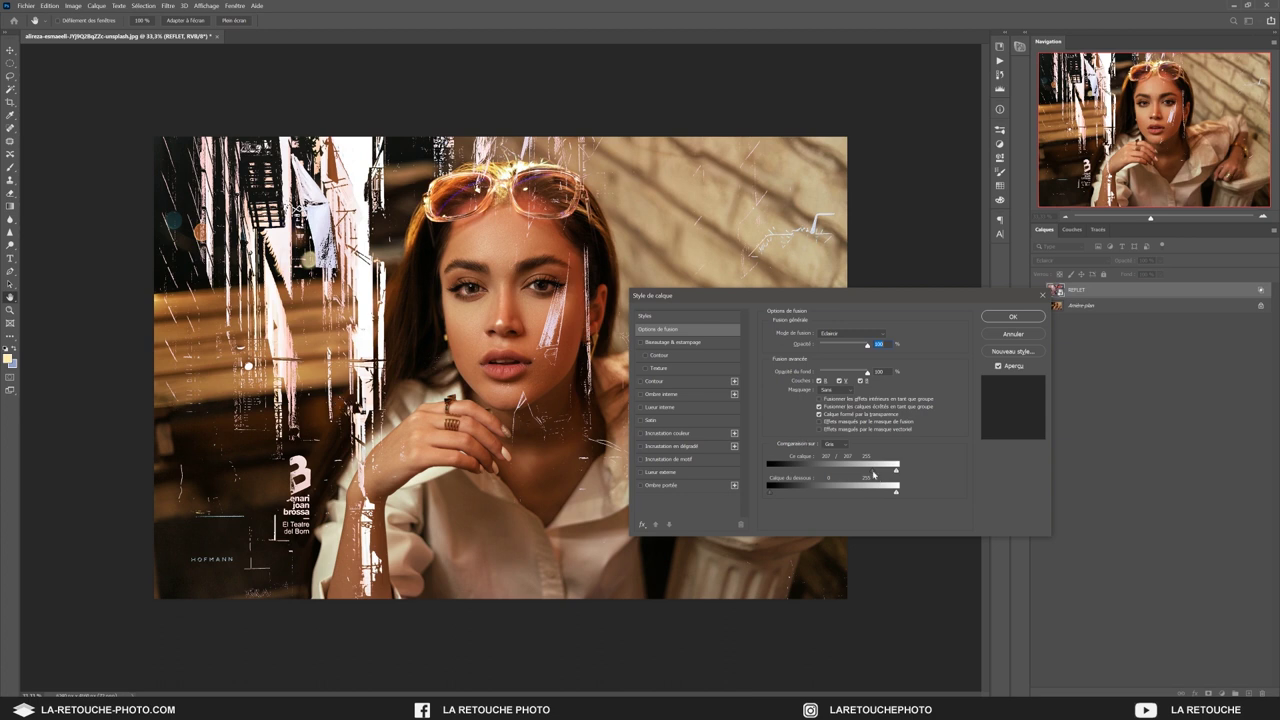
left_click_drag(873, 470, 859, 470)
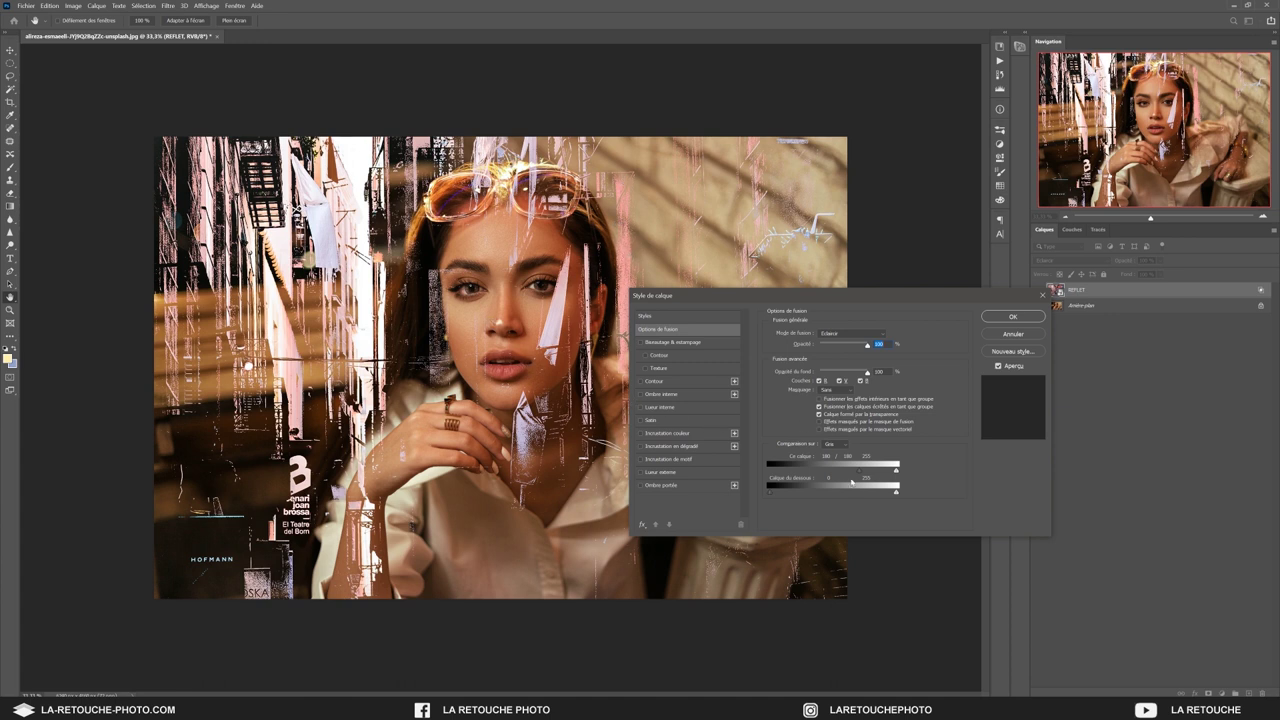
left_click_drag(862, 476, 866, 476)
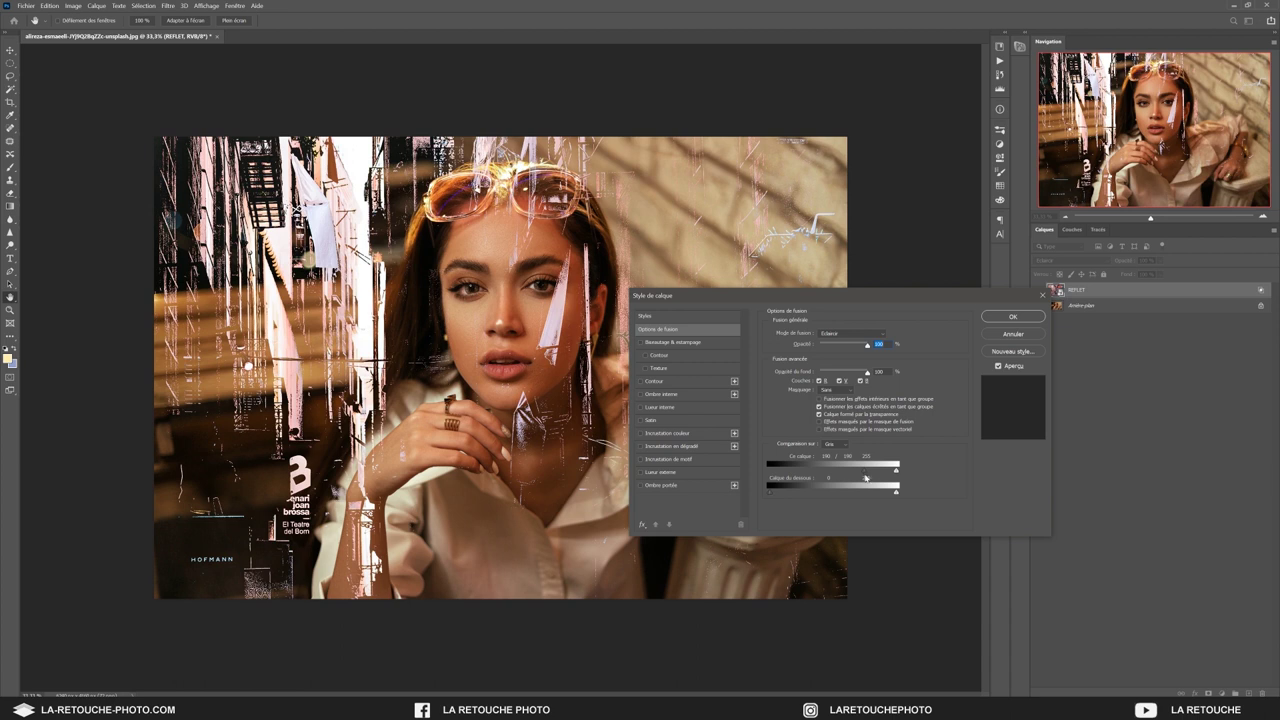
left_click_drag(864, 474, 762, 474)
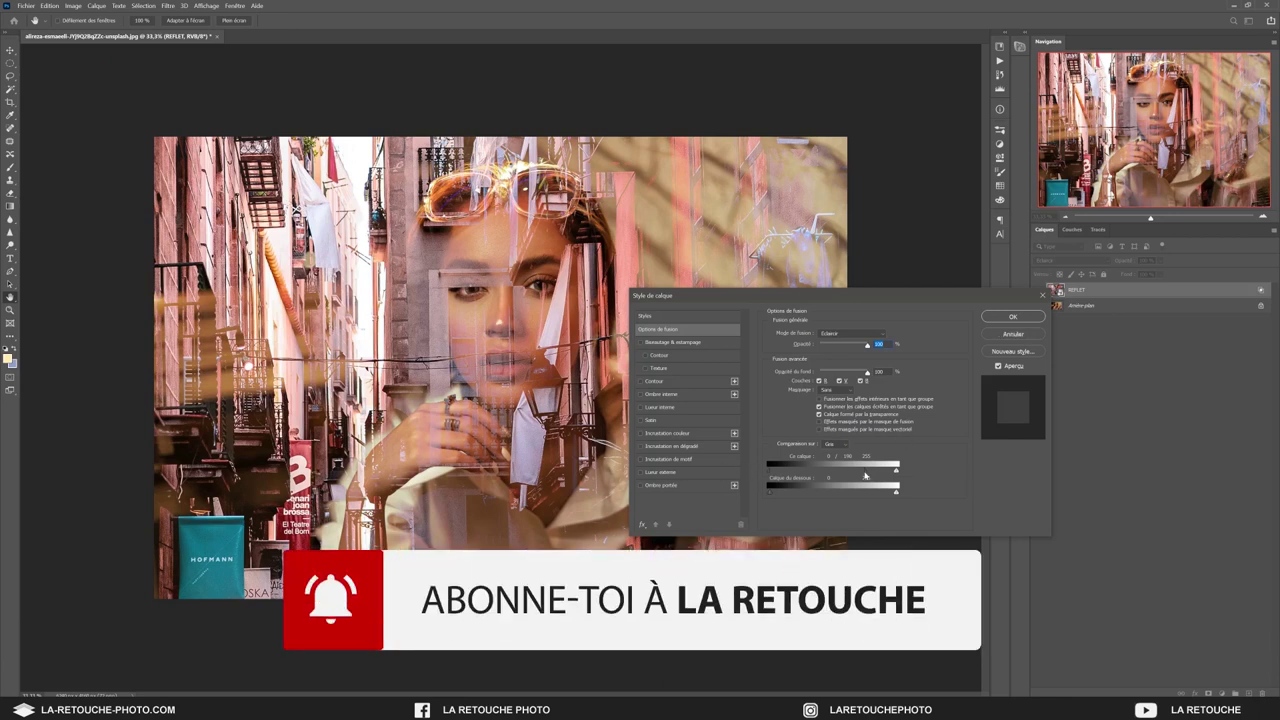
left_click_drag(866, 470, 895, 469)
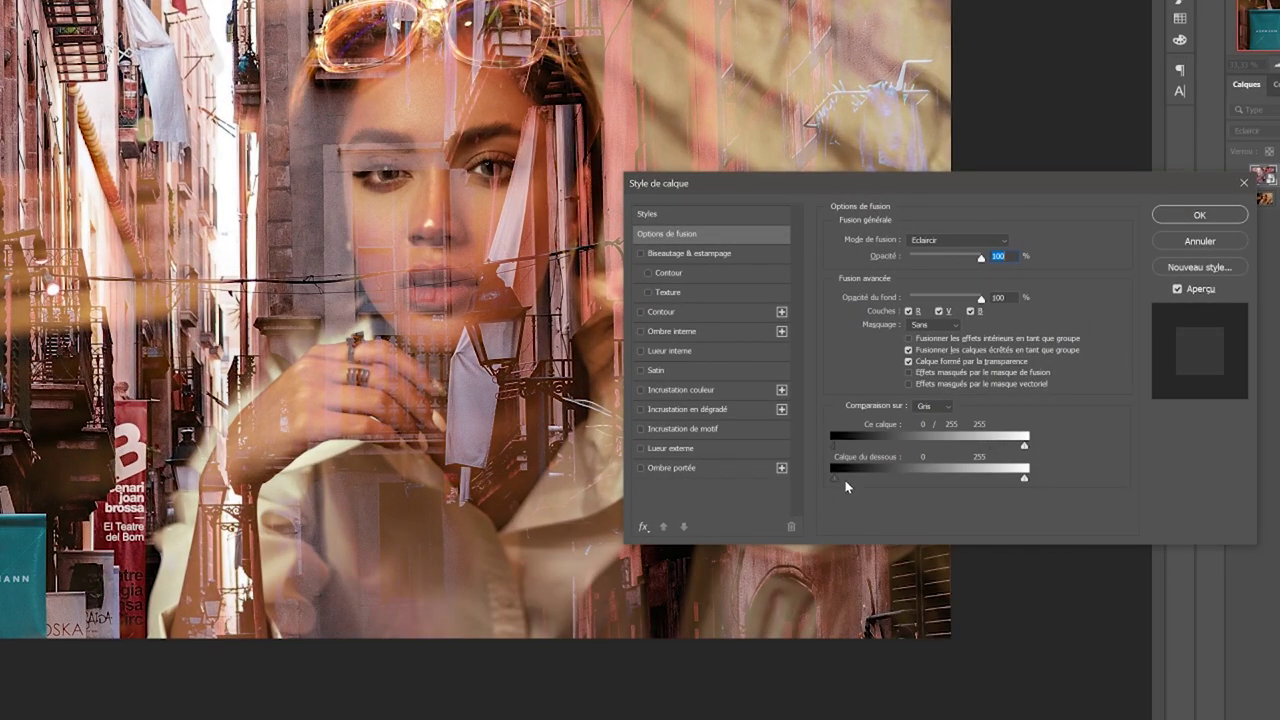
mouse_move(873, 483)
left_mouse_down()
mouse_move(895, 477)
mouse_move(807, 481)
left_mouse_up()
left_click(1195, 216)
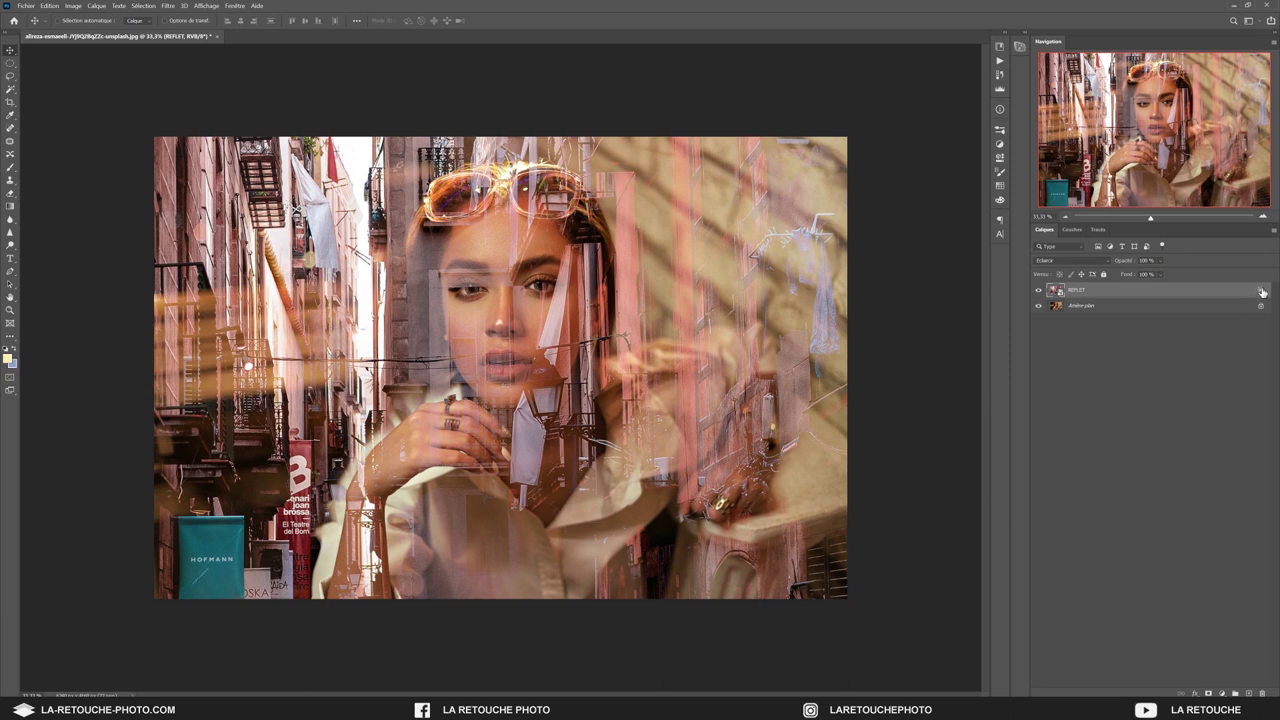
Step: Split REFLET's This Layer white slider at 236 to fade out its brightest tones
double_click(1233, 292)
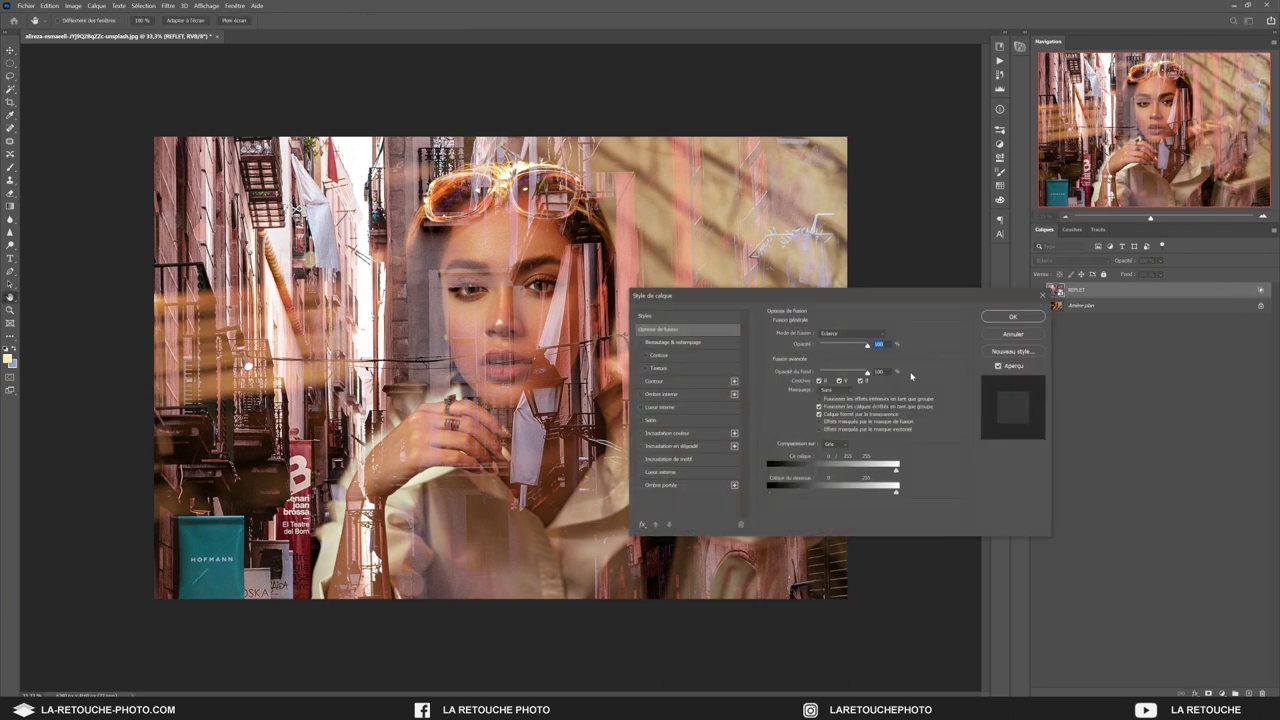
mouse_move(896, 472)
left_mouse_down()
mouse_move(913, 475)
mouse_move(880, 476)
mouse_move(897, 476)
left_mouse_up()
left_click(1011, 316)
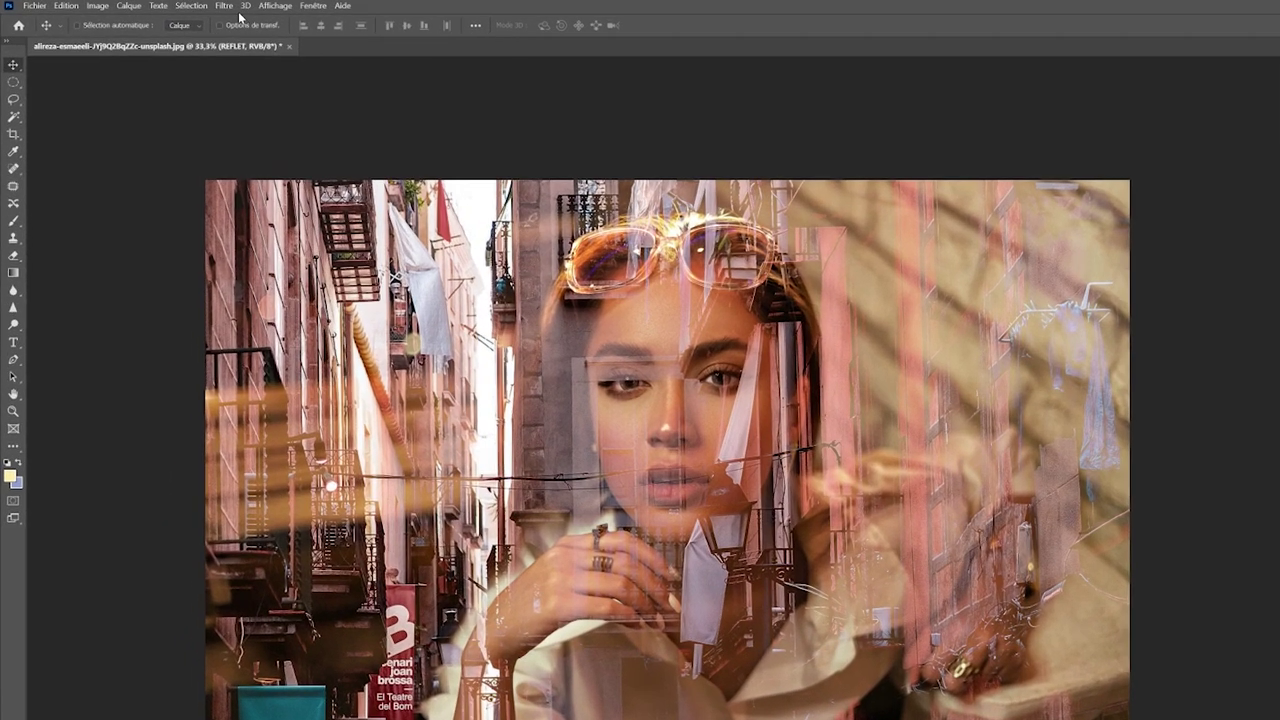
Step: Apply a Gaussian Blur with a 20-pixel radius to REFLET as a smart filter
left_click(168, 5)
mouse_move(300, 204)
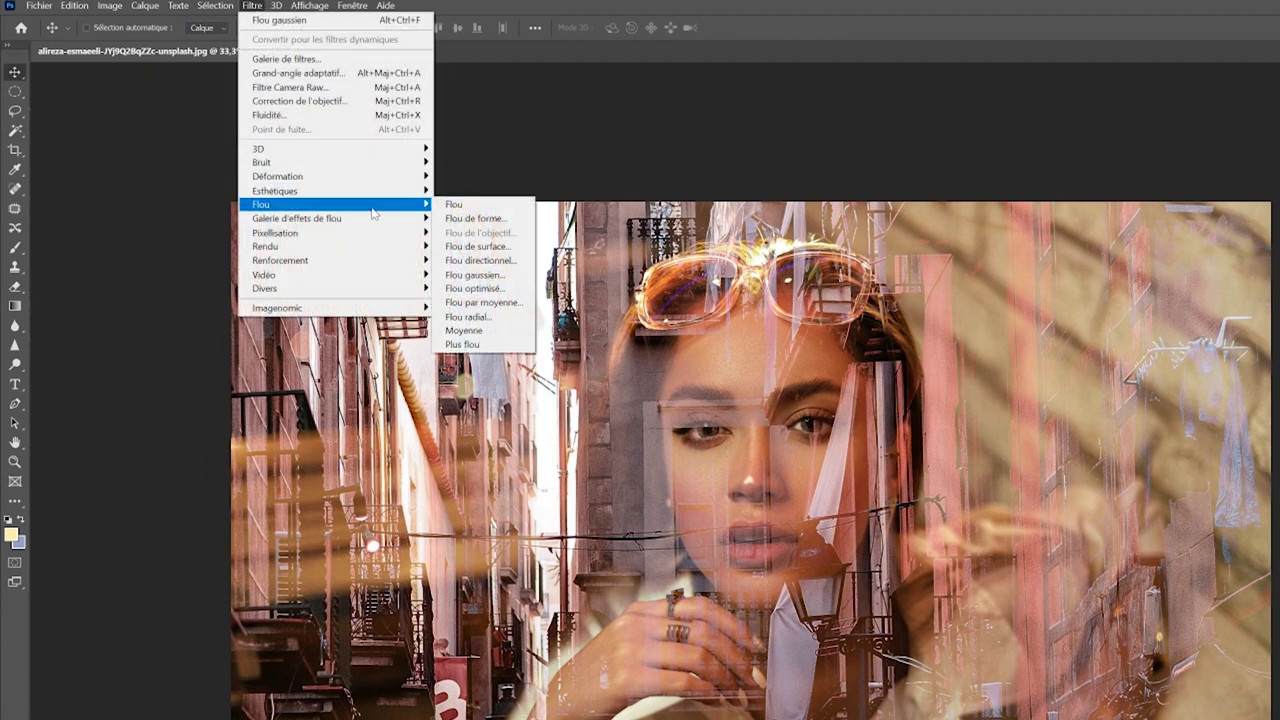
left_click(488, 276)
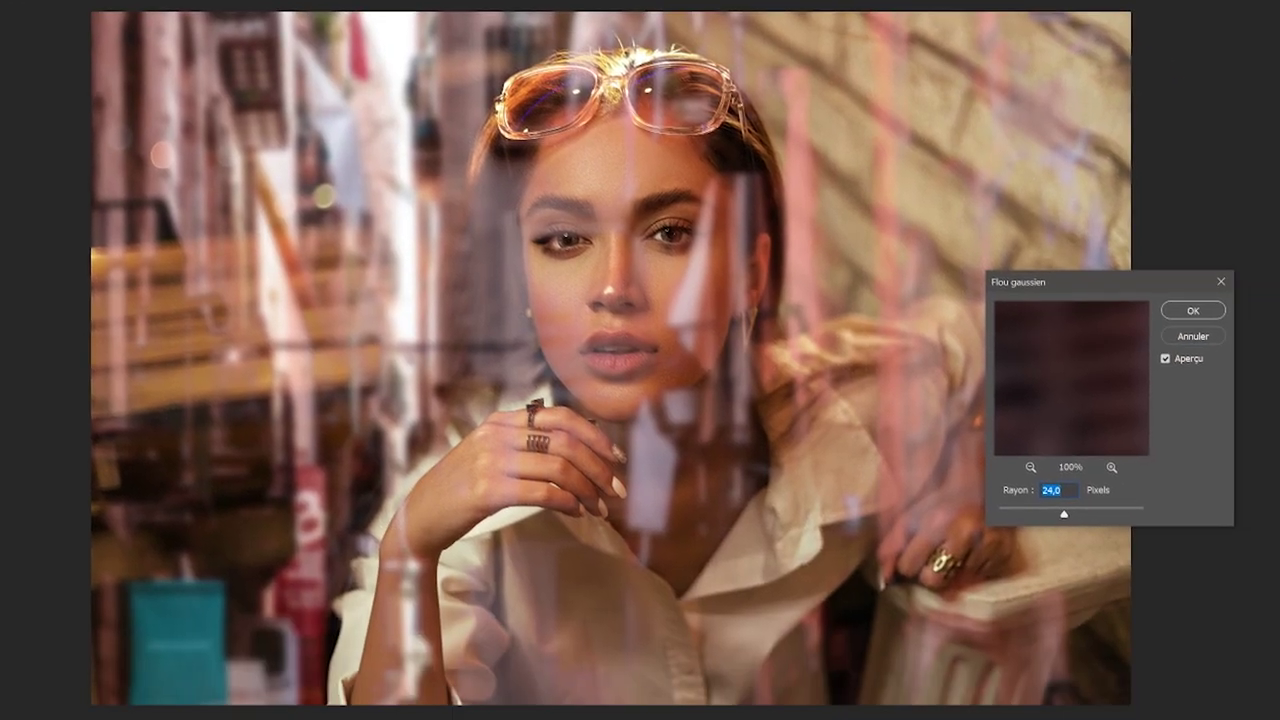
type("20")
left_click(1206, 311)
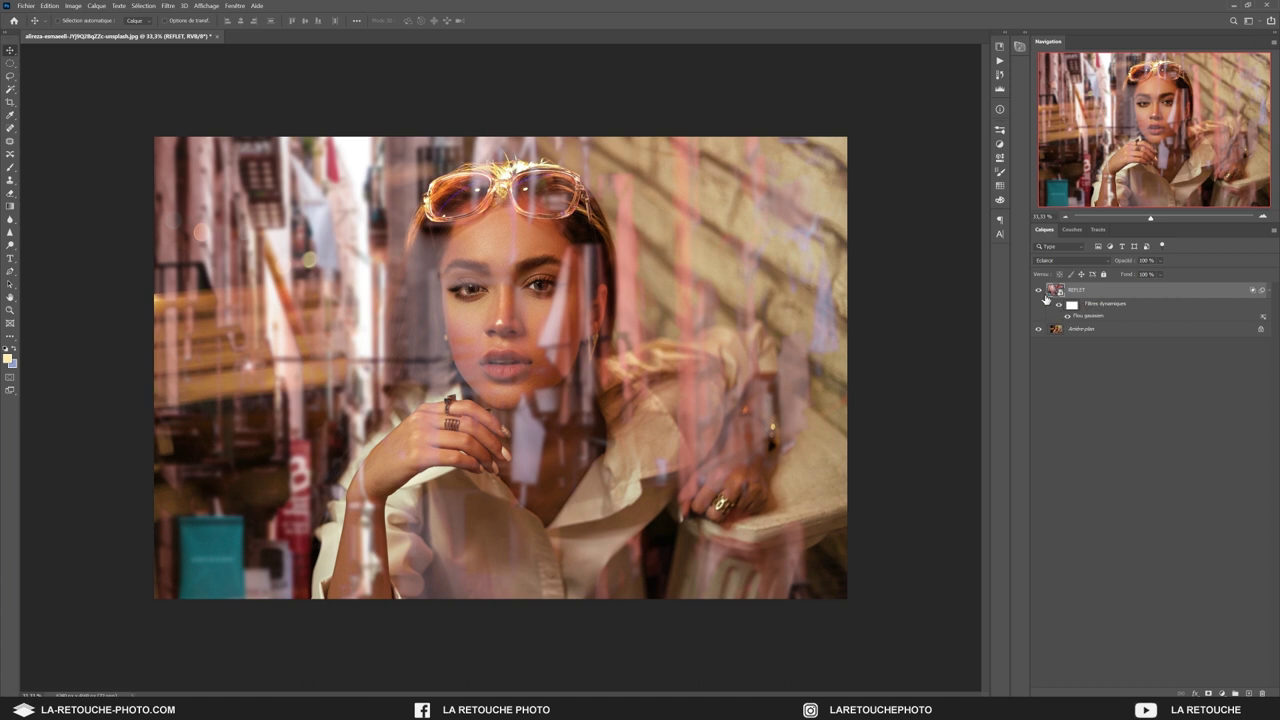
Step: Compare REFLET with and without its blur, shift it left, and add a white layer mask
left_click(1039, 290)
left_click(1067, 316)
left_click(1067, 317)
left_click_drag(618, 368, 604, 366)
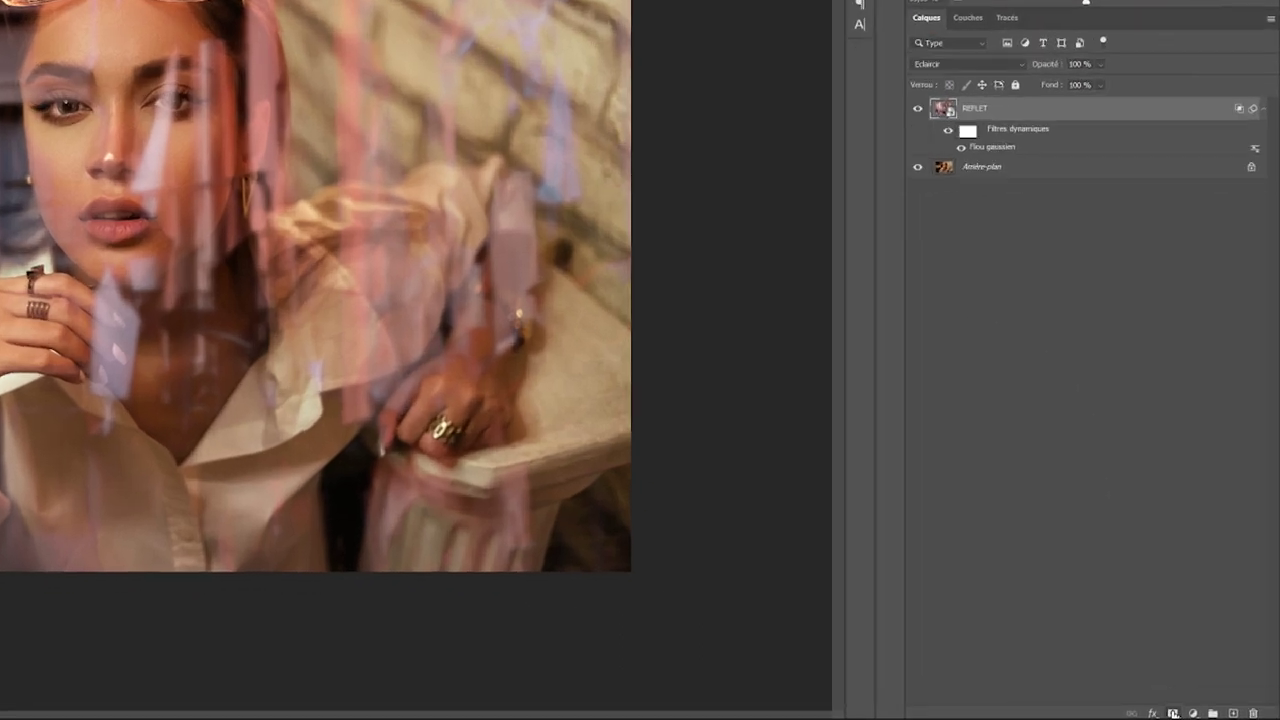
left_click(1208, 693)
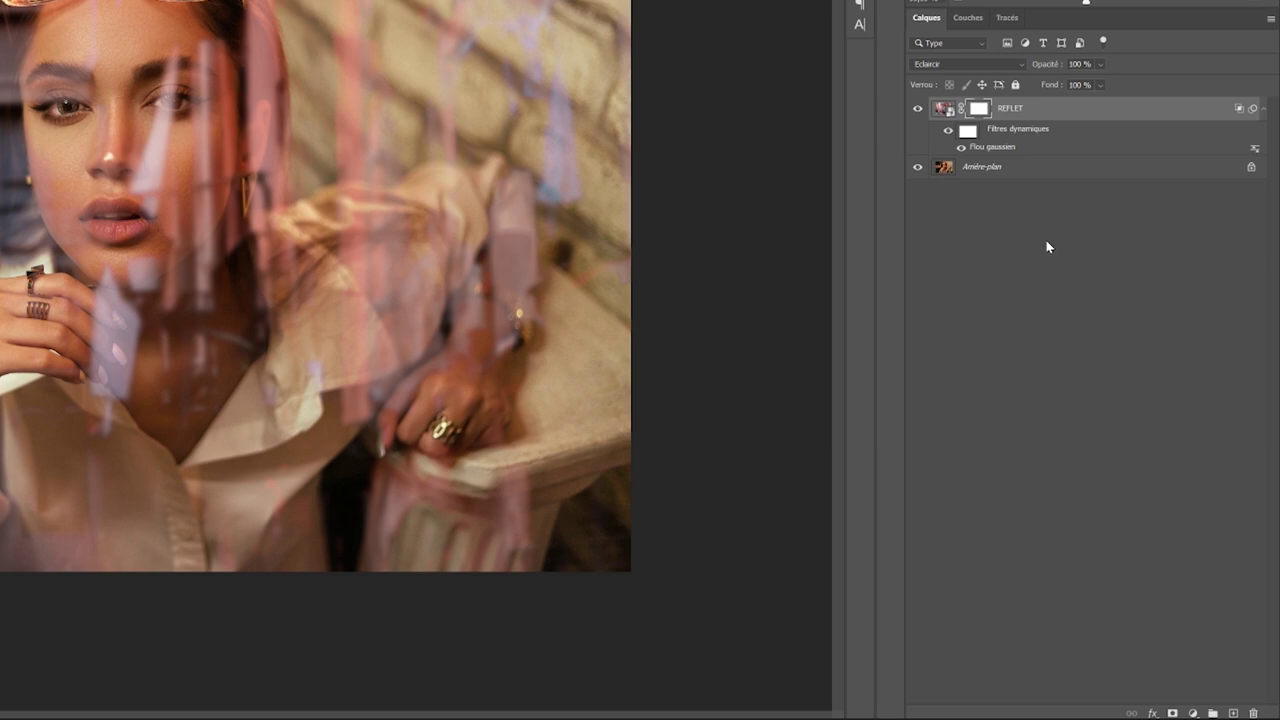
left_click_drag(965, 135, 1002, 118)
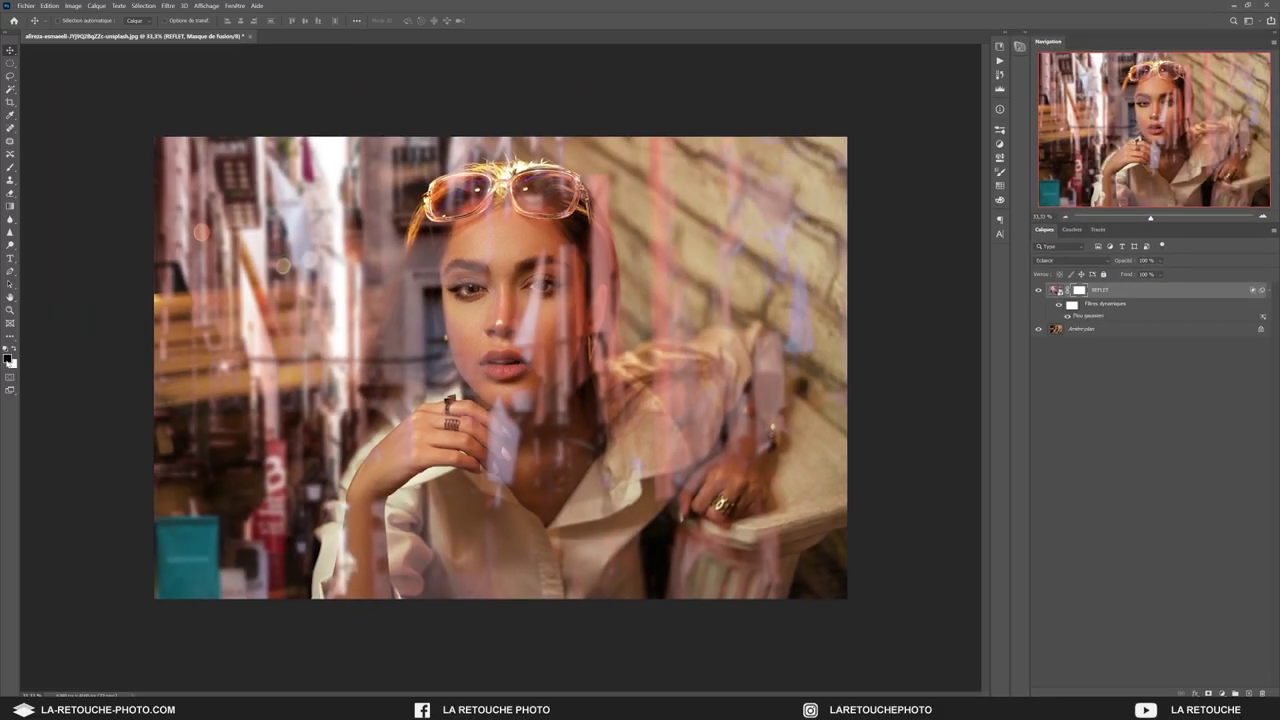
Step: Set black as foreground and ready a large FLARE 5 brush at 0% hardness
left_click(10, 357)
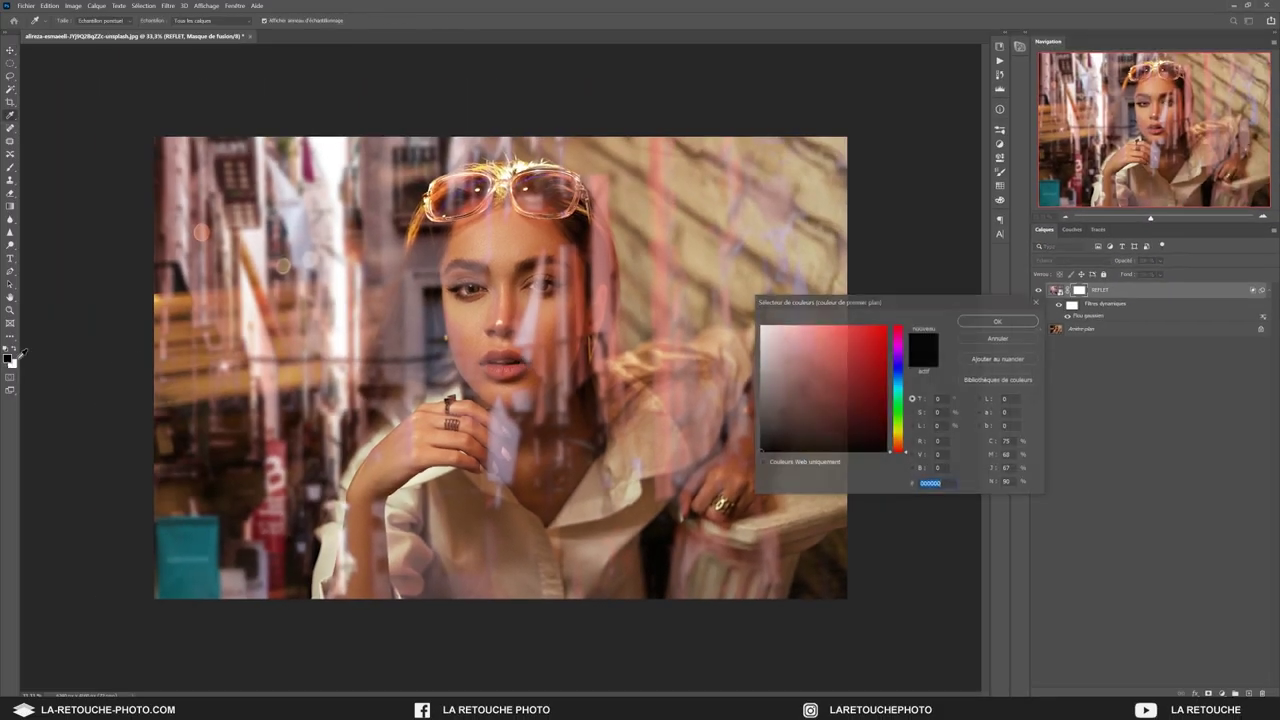
left_click(962, 321)
key("b")
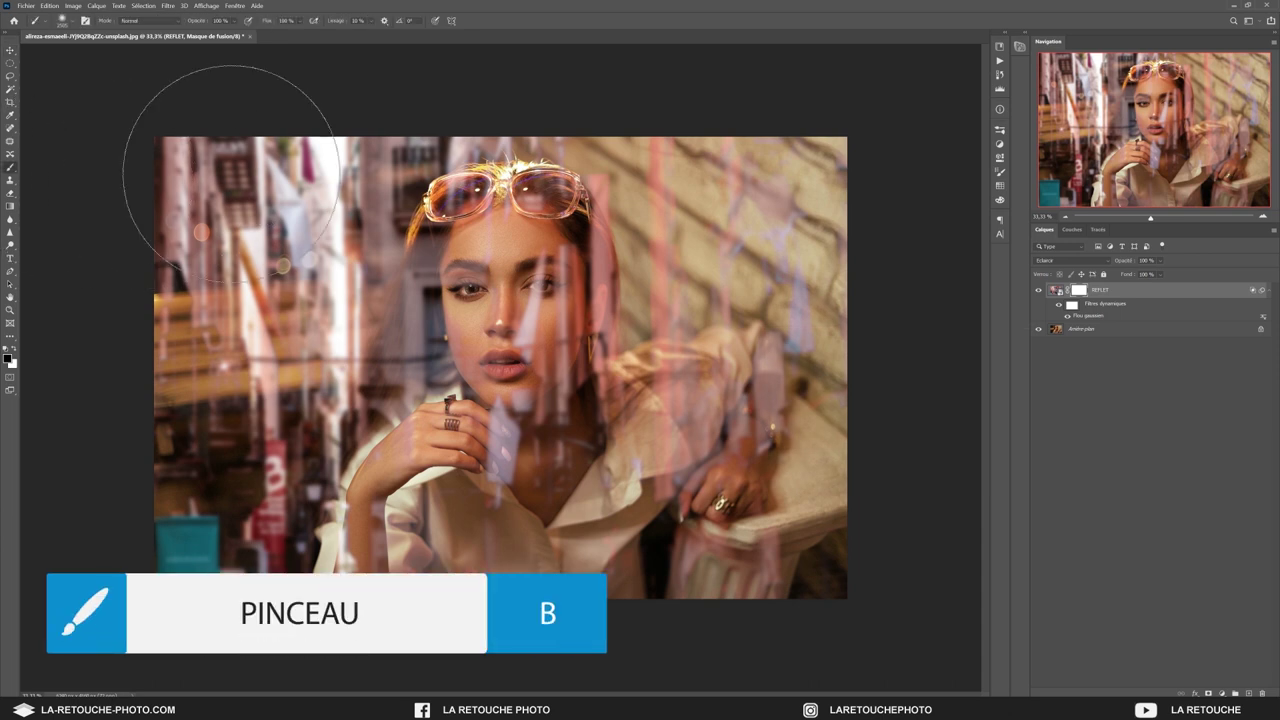
left_click(74, 21)
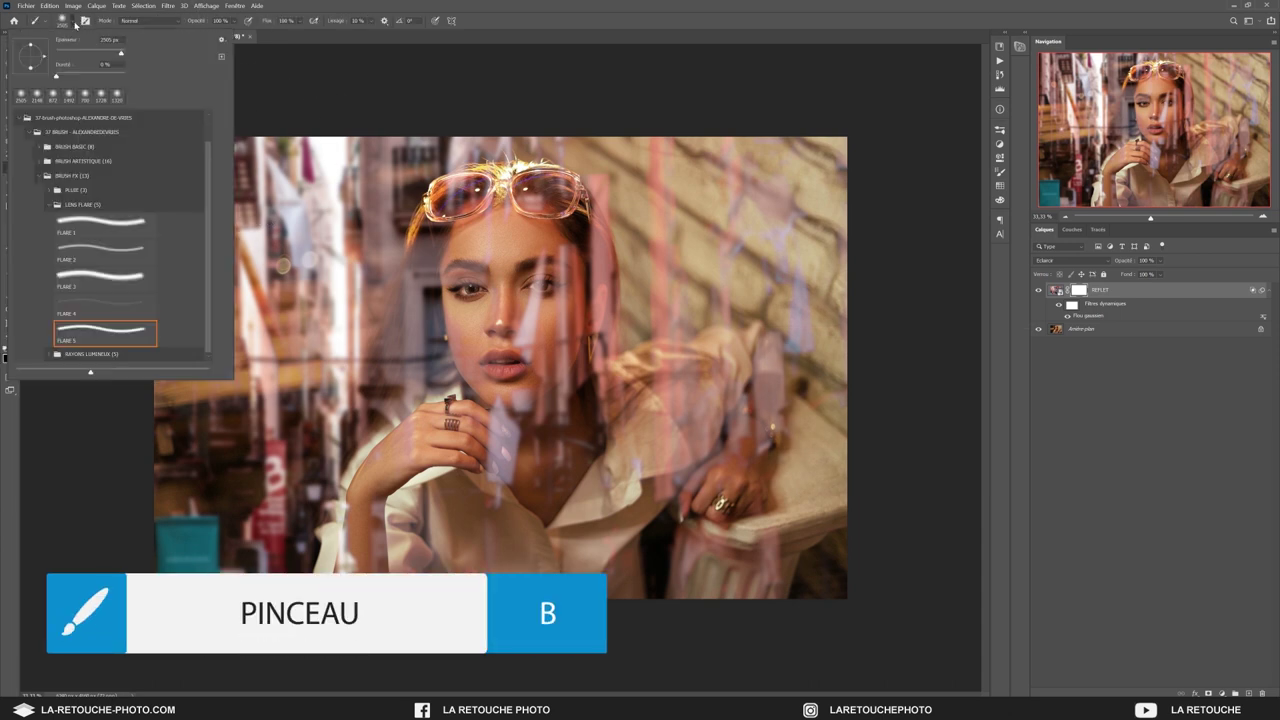
left_click(120, 54)
mouse_move(56, 76)
left_mouse_down()
mouse_move(70, 76)
mouse_move(56, 76)
left_mouse_up()
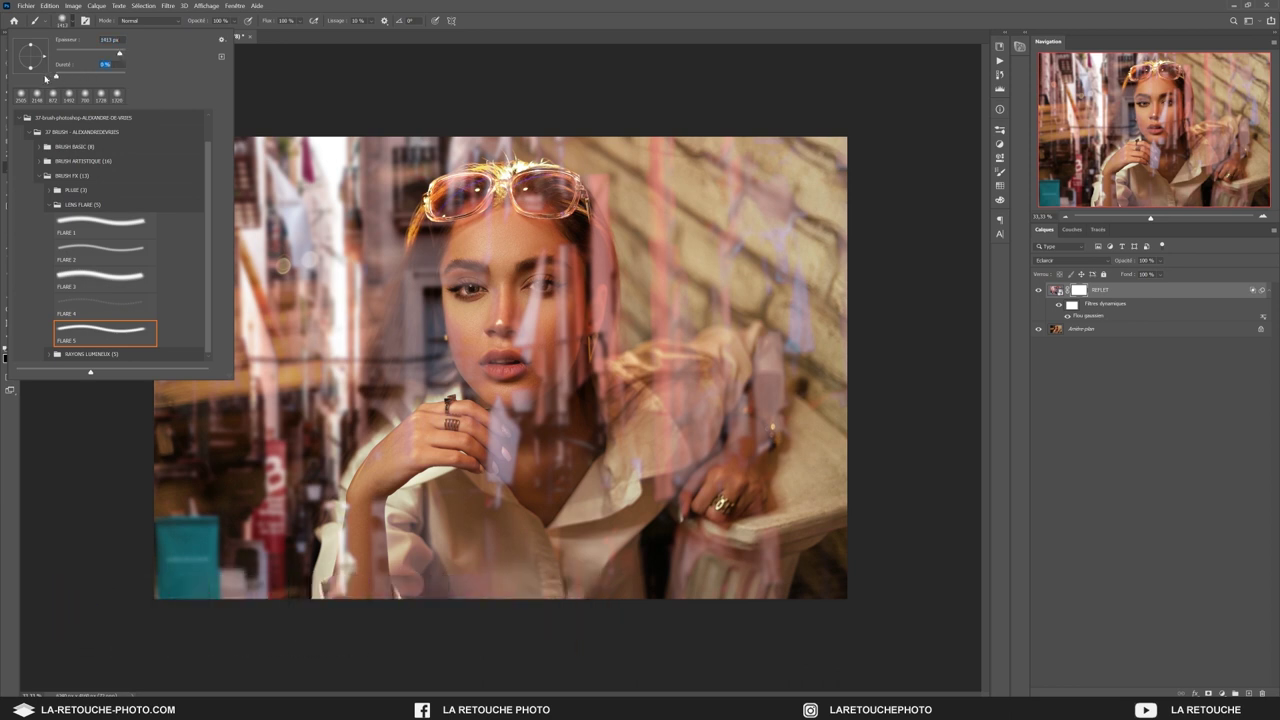
key("Return")
mouse_move(531, 338)
left_mouse_down()
mouse_move(609, 338)
mouse_move(541, 349)
left_mouse_up()
Step: Paint black on REFLET's mask over the face, chin, neck, hands and sleeve
left_click(541, 349)
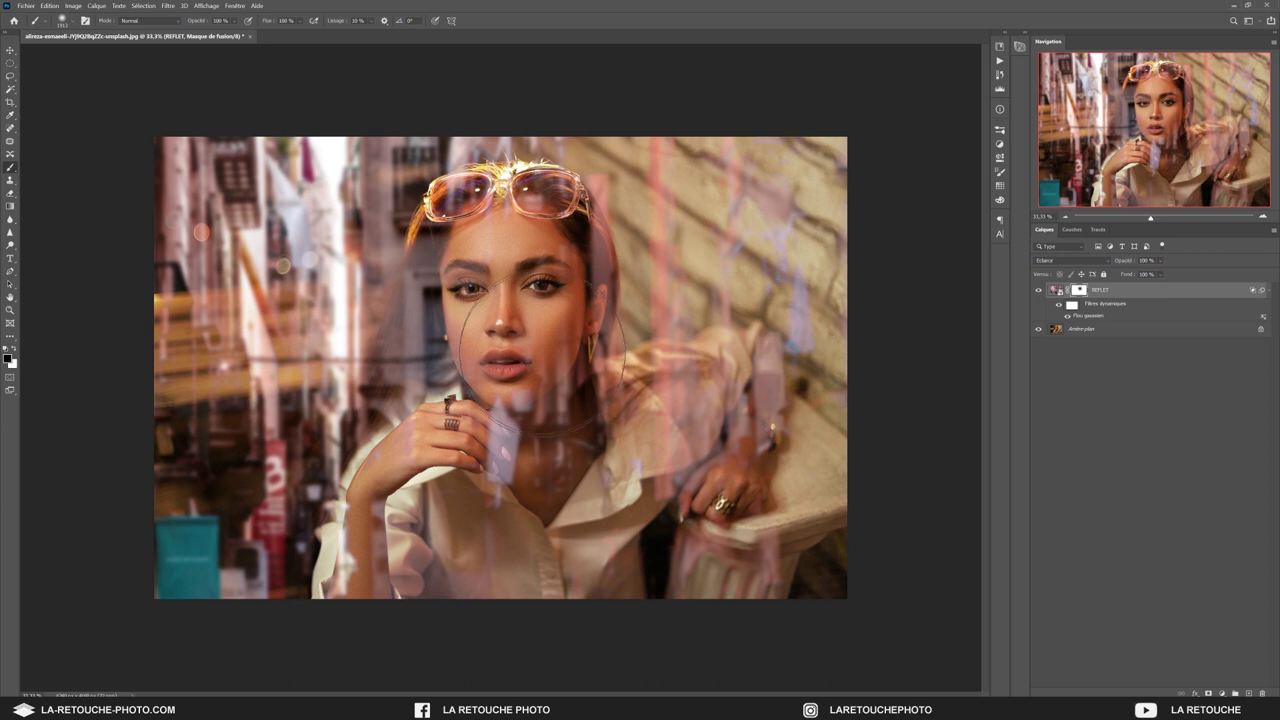
left_click(565, 352)
left_click_drag(540, 444, 572, 512)
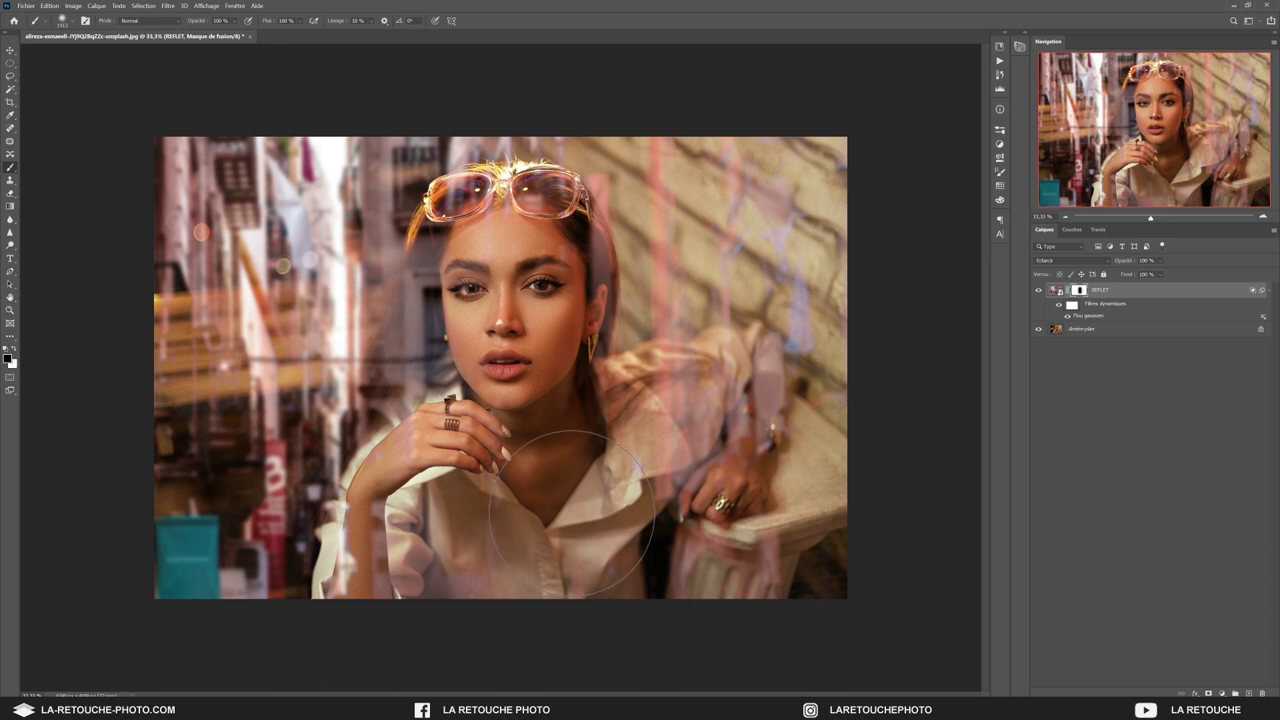
mouse_move(668, 420)
left_mouse_down()
mouse_move(697, 548)
mouse_move(686, 586)
left_mouse_up()
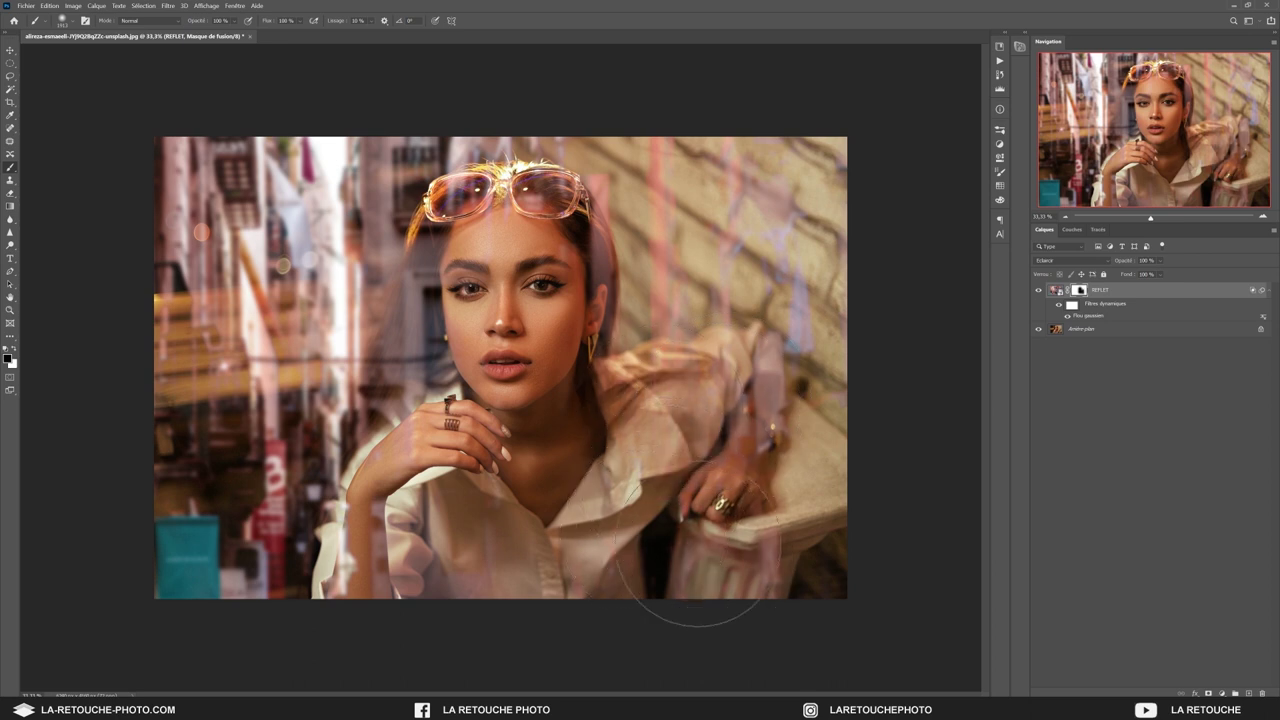
Step: Toggle REFLET's mask off and on to compare, leaving it enabled
left_click(1080, 292, "shift")
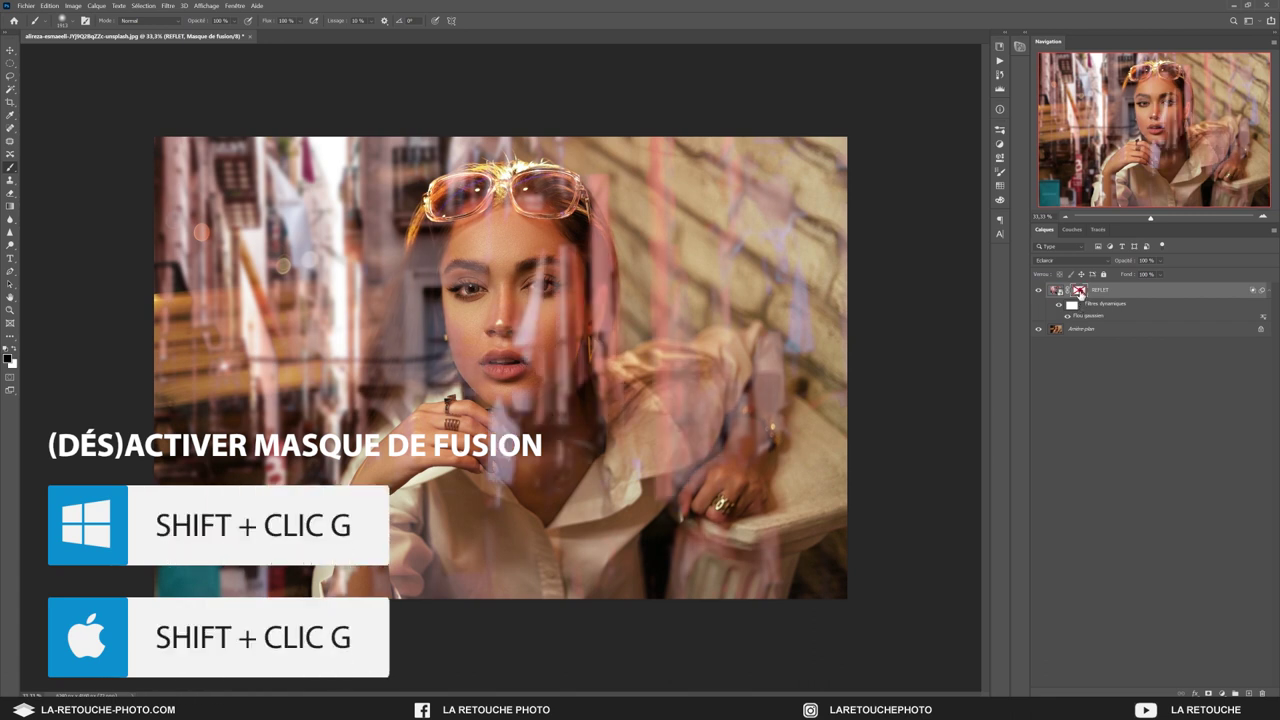
left_click(1080, 292, "shift")
left_click(1080, 292, "shift")
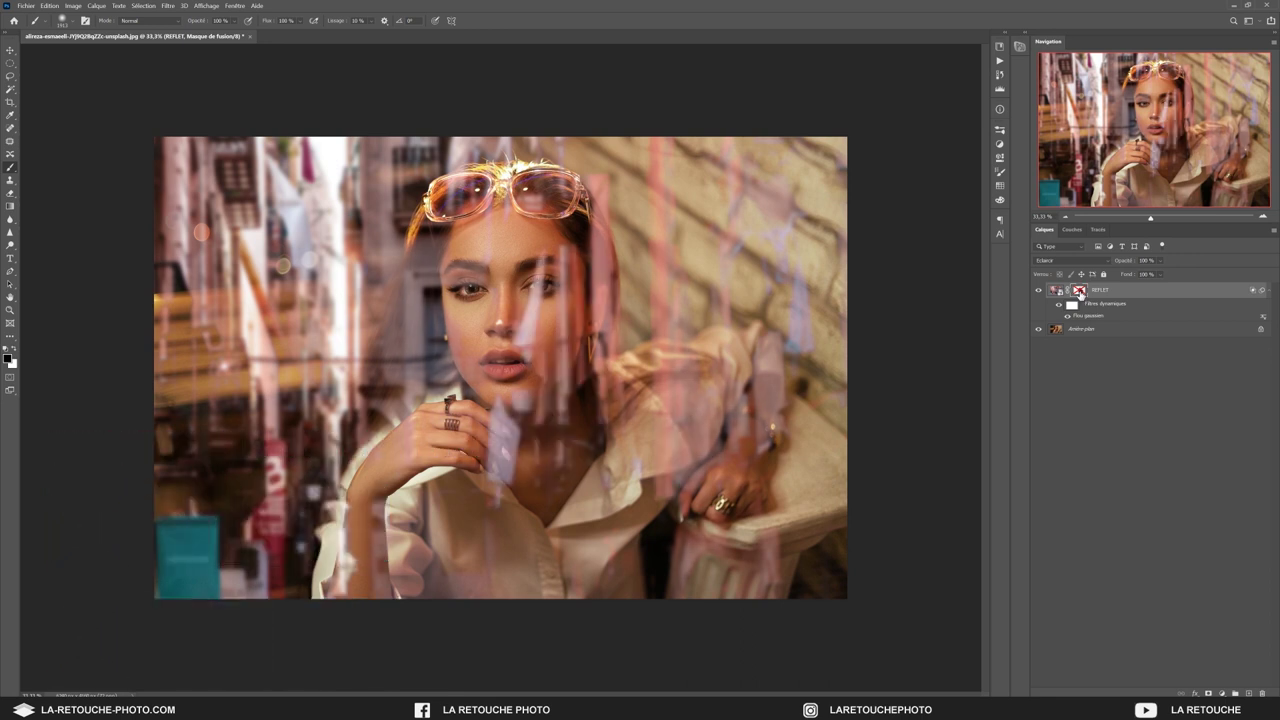
left_click(1080, 292, "shift")
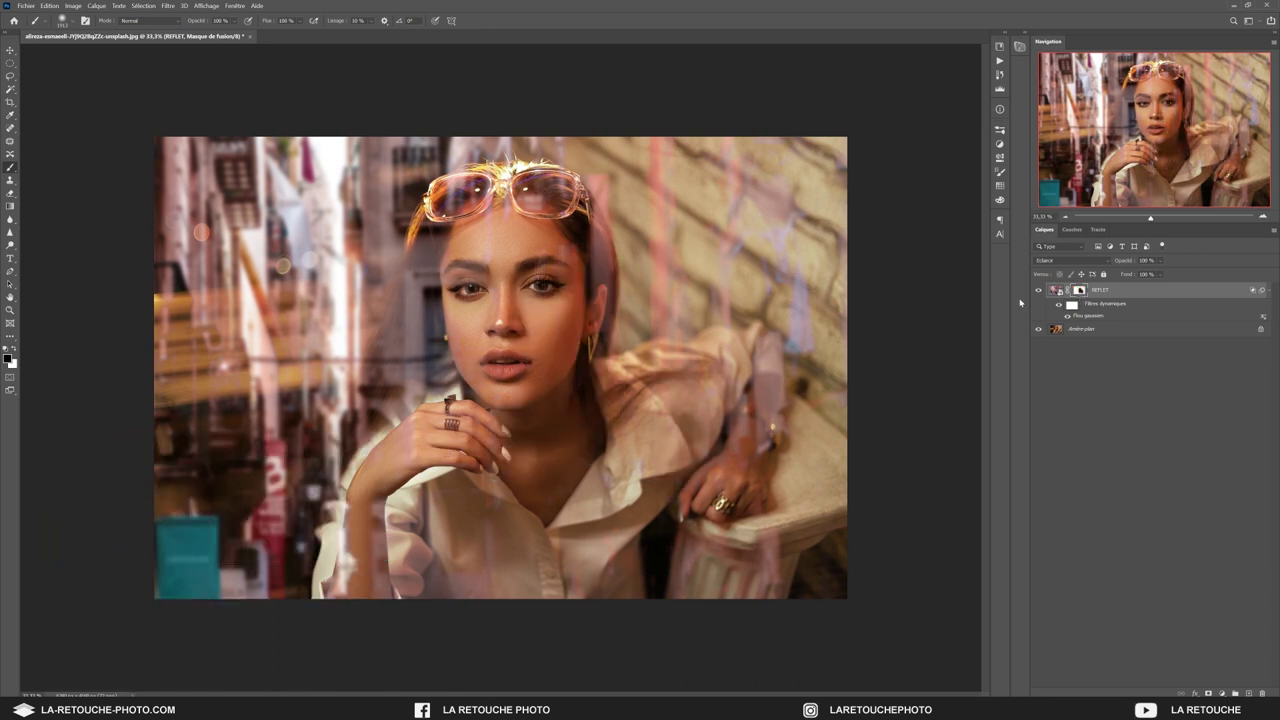
key("v")
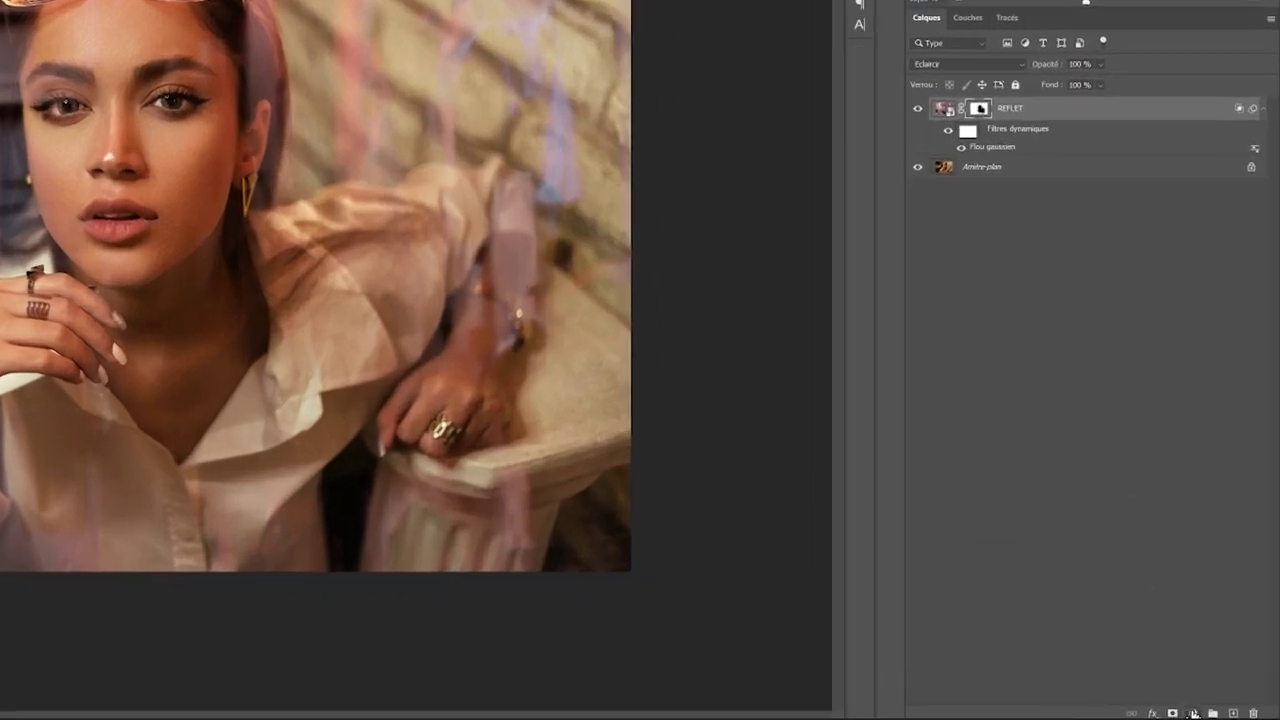
Step: Add a Balance des couleurs adjustment layer and set the shadows' cyan–red to -20
left_click(1222, 693)
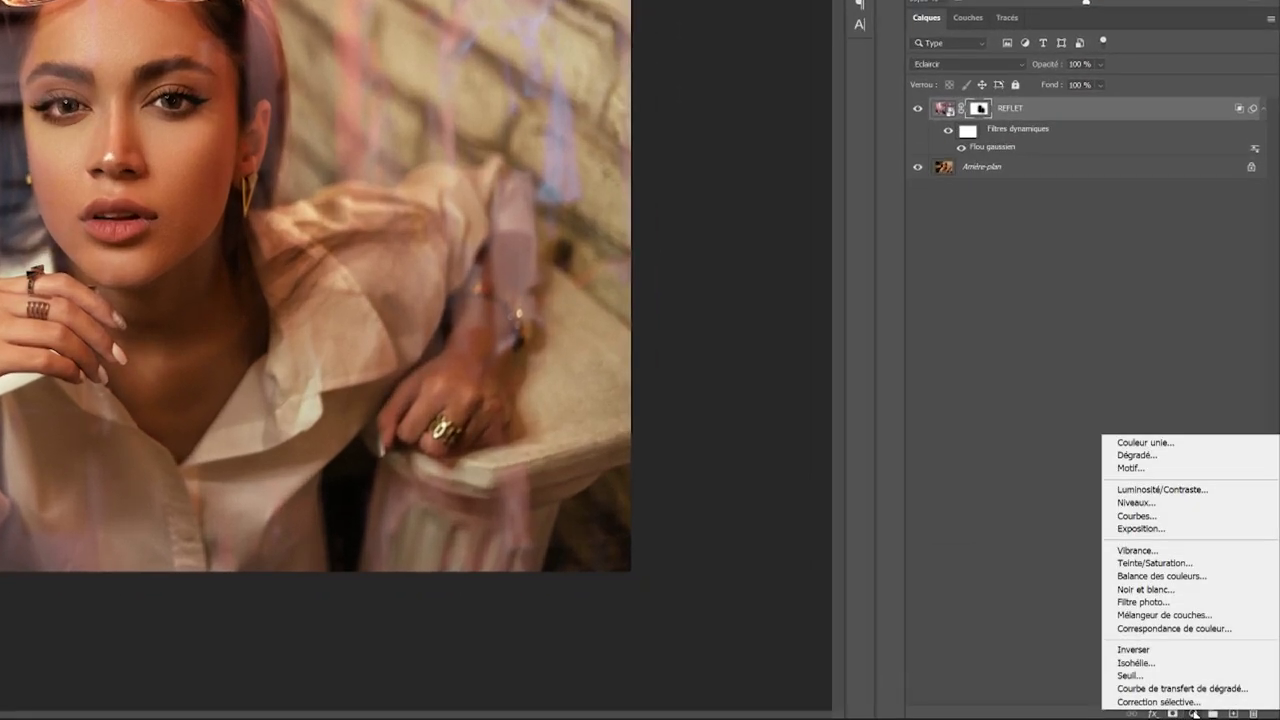
left_click(1161, 576)
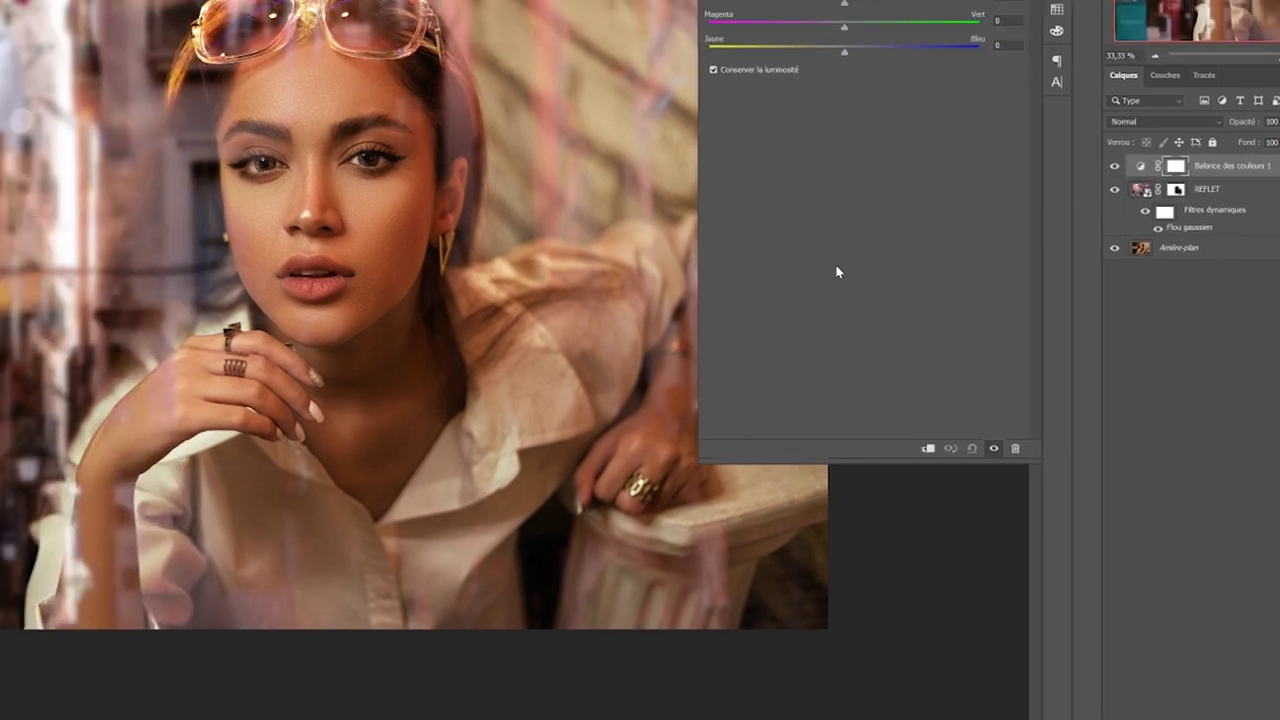
left_click(951, 140)
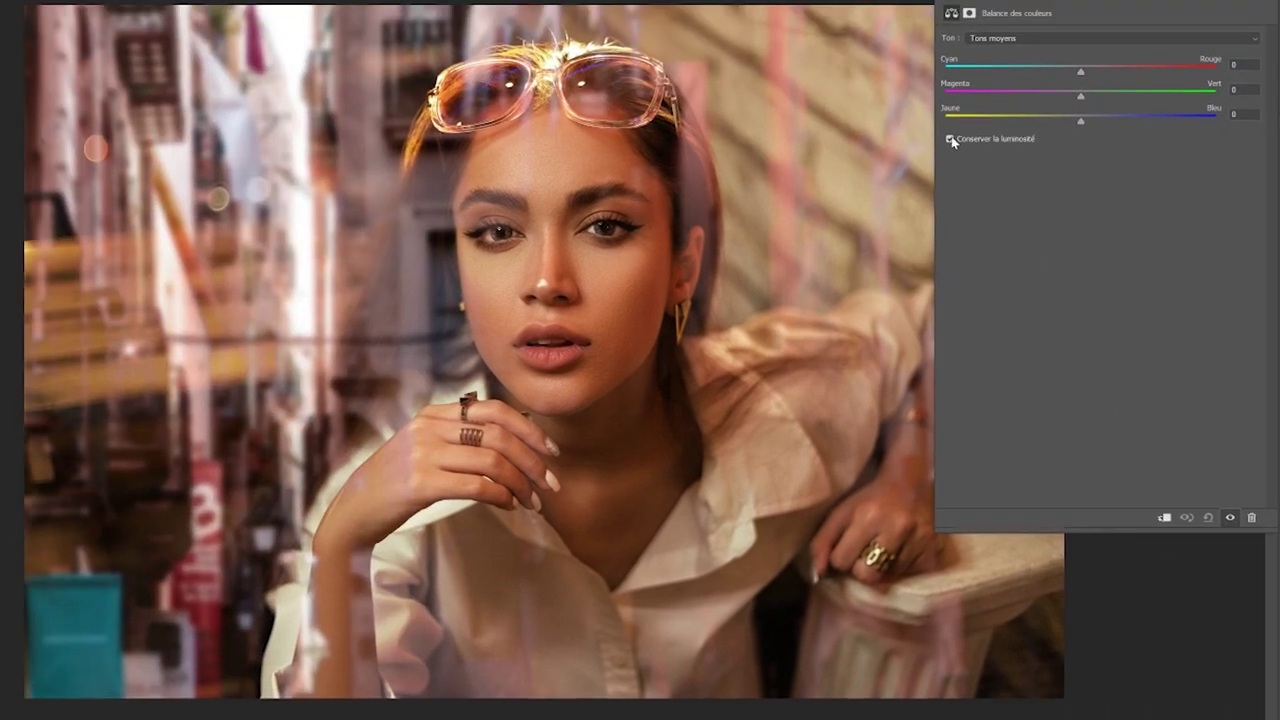
left_click(1032, 37)
left_click(1033, 53)
left_click_drag(1082, 72, 1075, 73)
left_click(1237, 64)
type("-20")
key("Return")
Step: Set the shadows' green and blue values to +5 each
left_click_drag(1081, 101, 1089, 101)
type("10")
key("Return")
left_click_drag(1113, 119, 1086, 121)
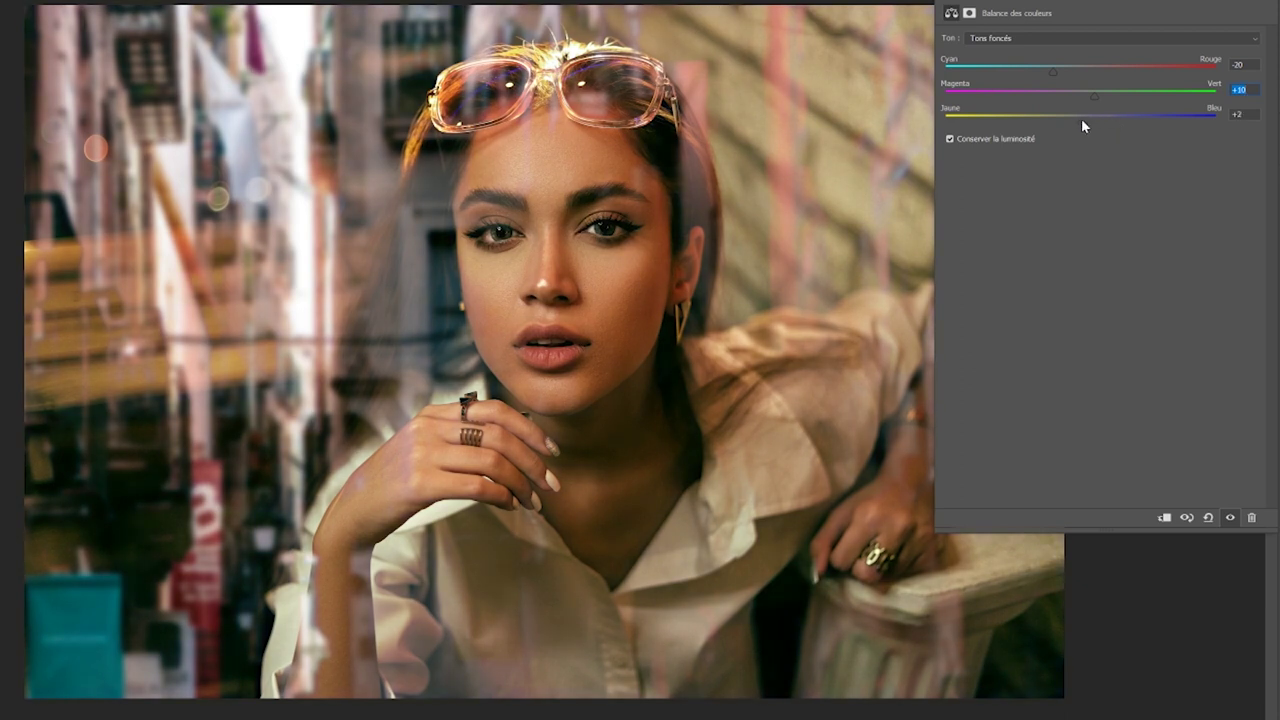
left_click_drag(1093, 124, 1096, 124)
type("5")
key("Tab")
type("5")
Step: Set the midtones colour balance to -10 cyan–red, +5 green and +2 blue
left_click(1050, 40)
left_click(1040, 62)
mouse_move(1064, 71)
left_mouse_down()
mouse_move(1091, 72)
mouse_move(1075, 72)
left_mouse_up()
type("-10")
key("Tab")
left_click_drag(1080, 96, 1089, 96)
type("5")
key("Tab")
type("2")
type("-5")
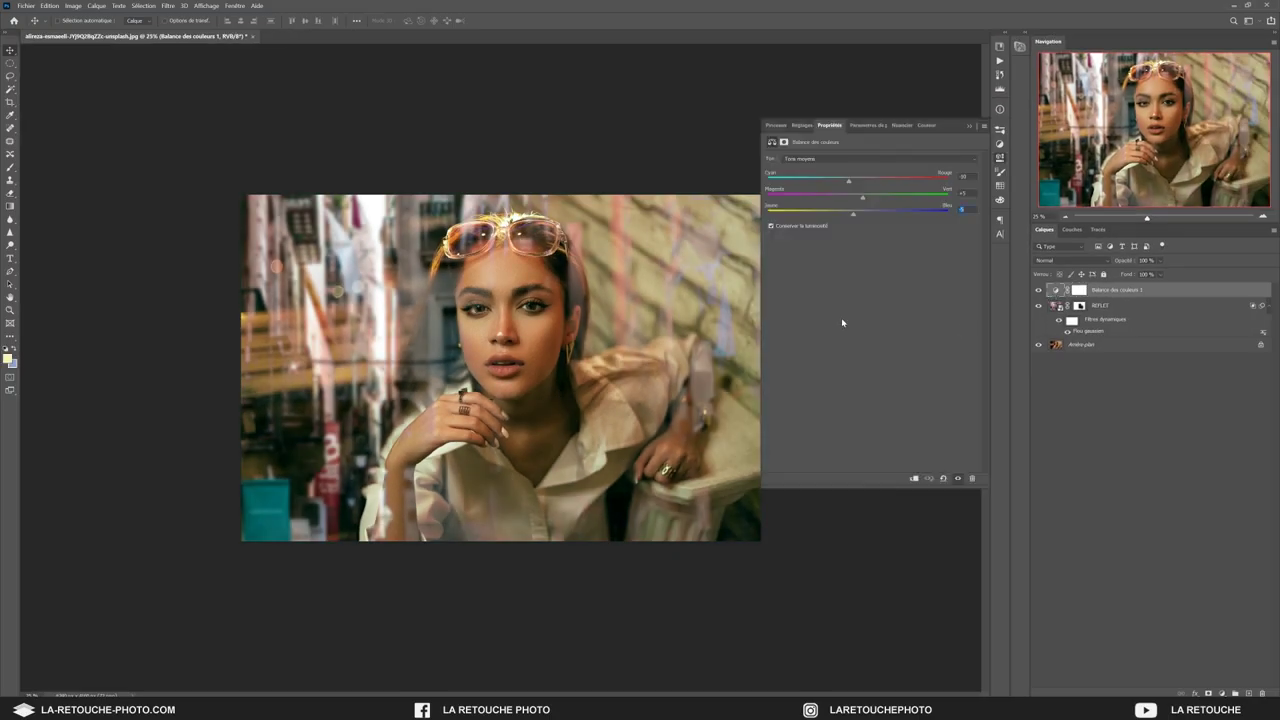
Step: Compare clipping the colour balance to REFLET, leave it unclipped, and reselect REFLET
left_click(913, 479)
left_click(913, 479)
left_click(913, 479)
left_click(913, 479)
left_click(969, 129)
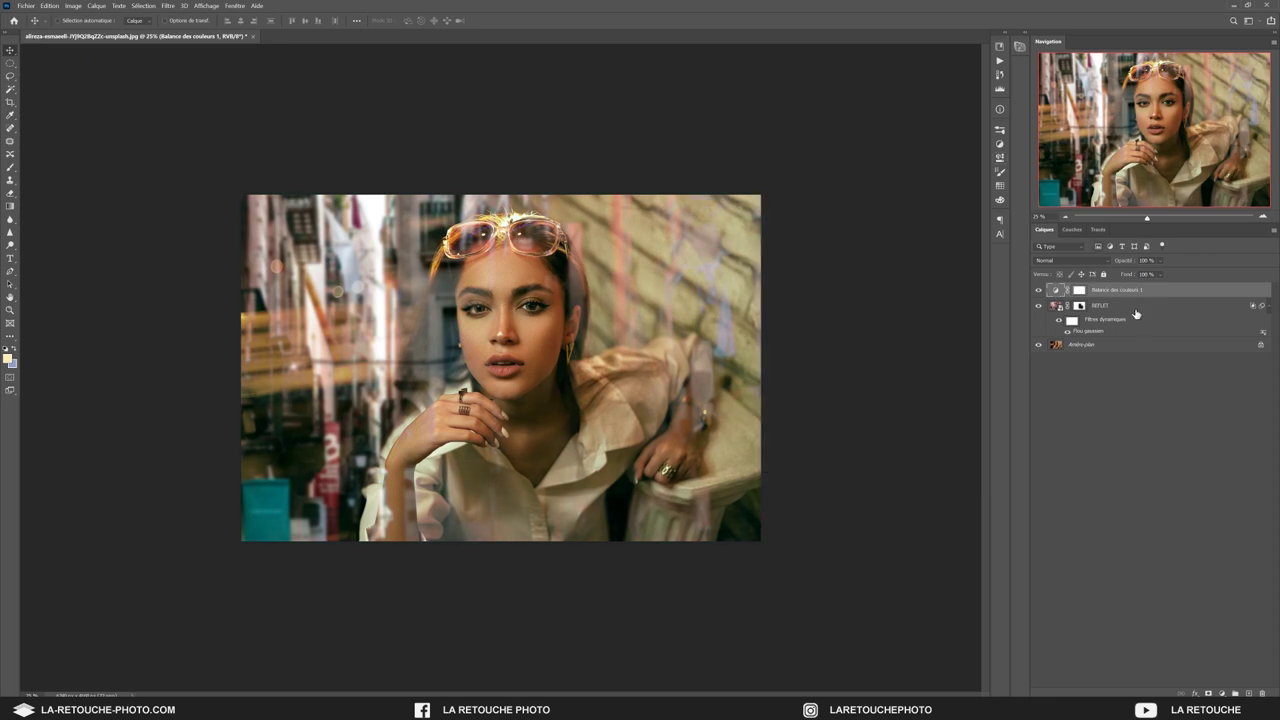
left_click(1120, 305)
left_click(1222, 693)
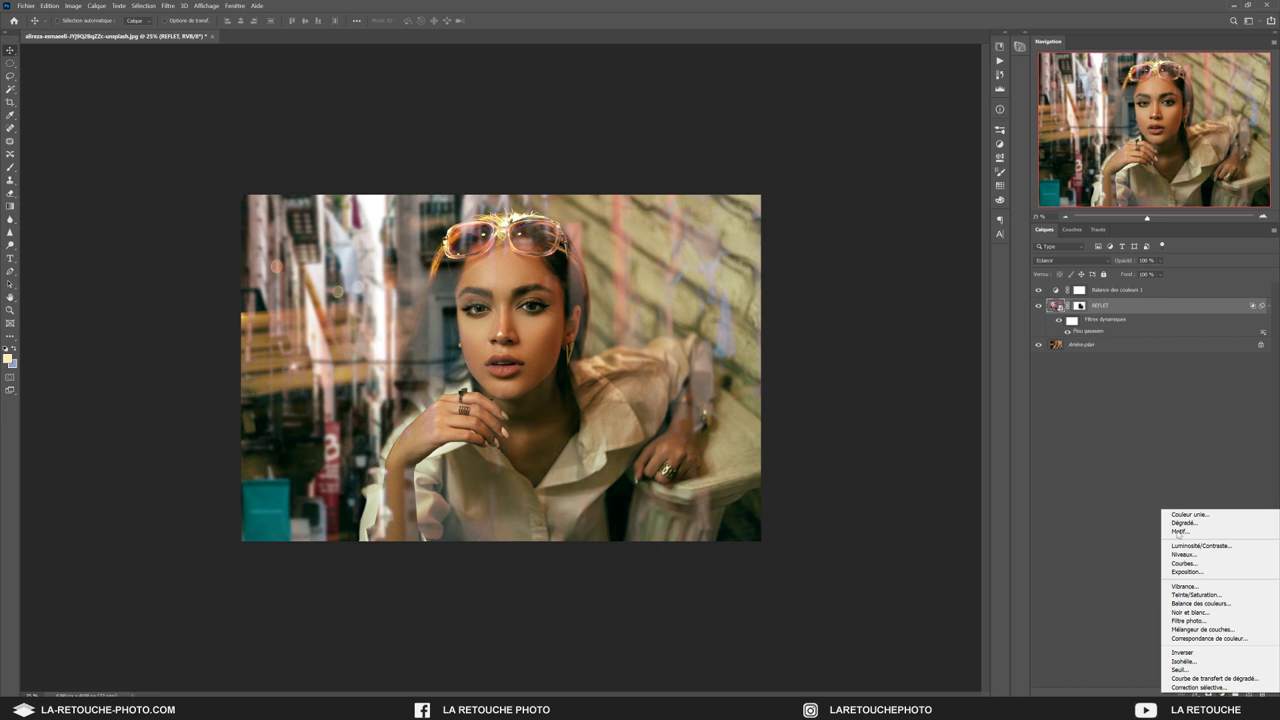
Step: Add a Hue/Saturation layer targeting Reds with Hue 0 and Saturation -10
left_click(1196, 594)
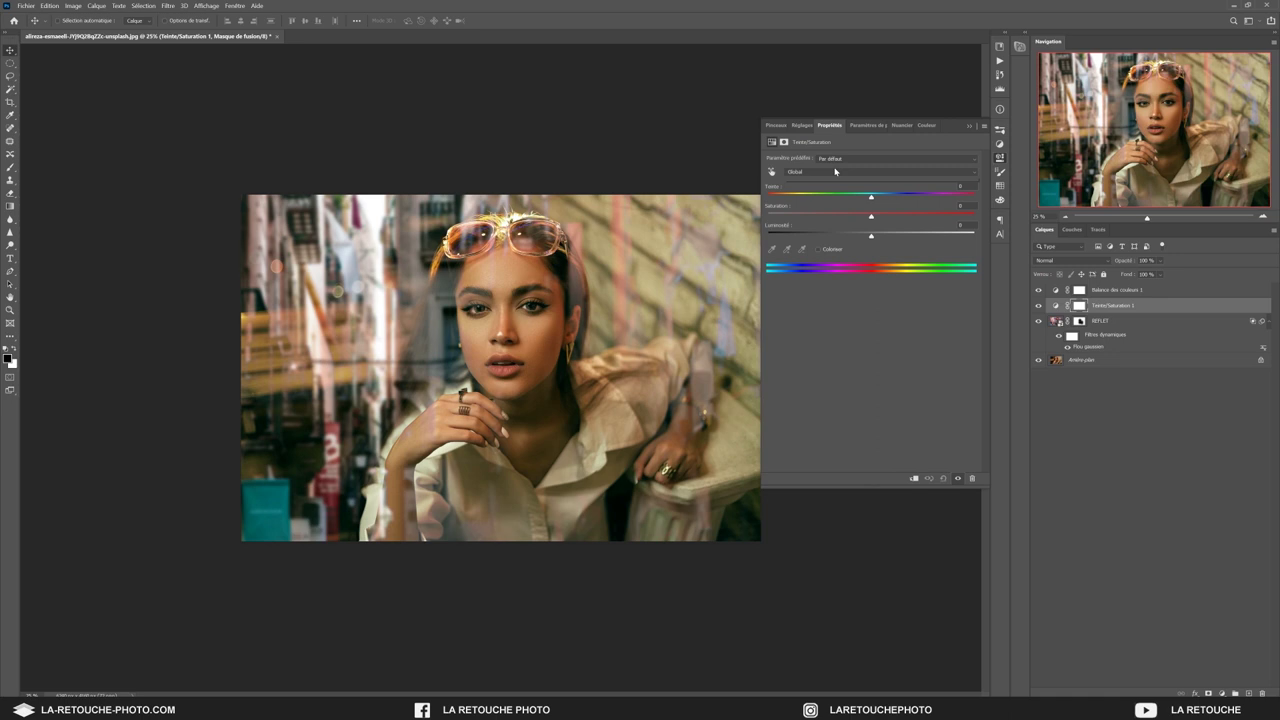
left_click(835, 172)
left_click(820, 182)
left_click_drag(871, 196, 884, 196)
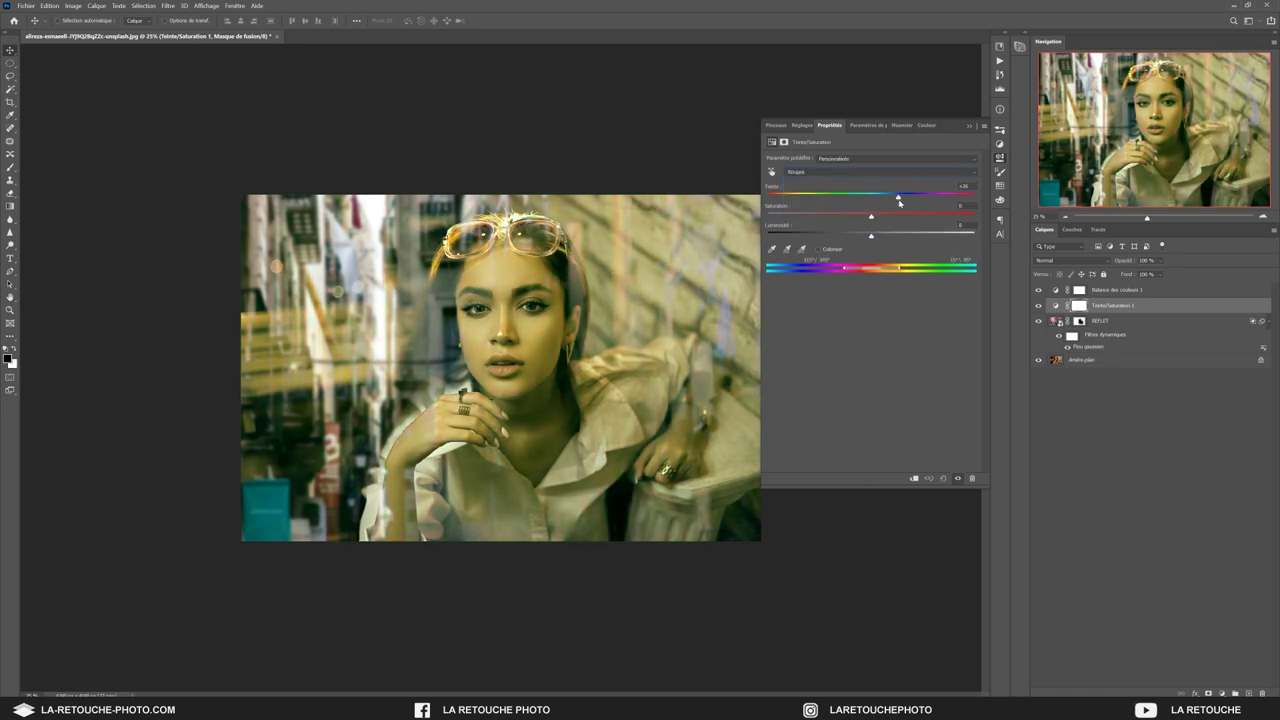
left_click_drag(884, 199, 880, 198)
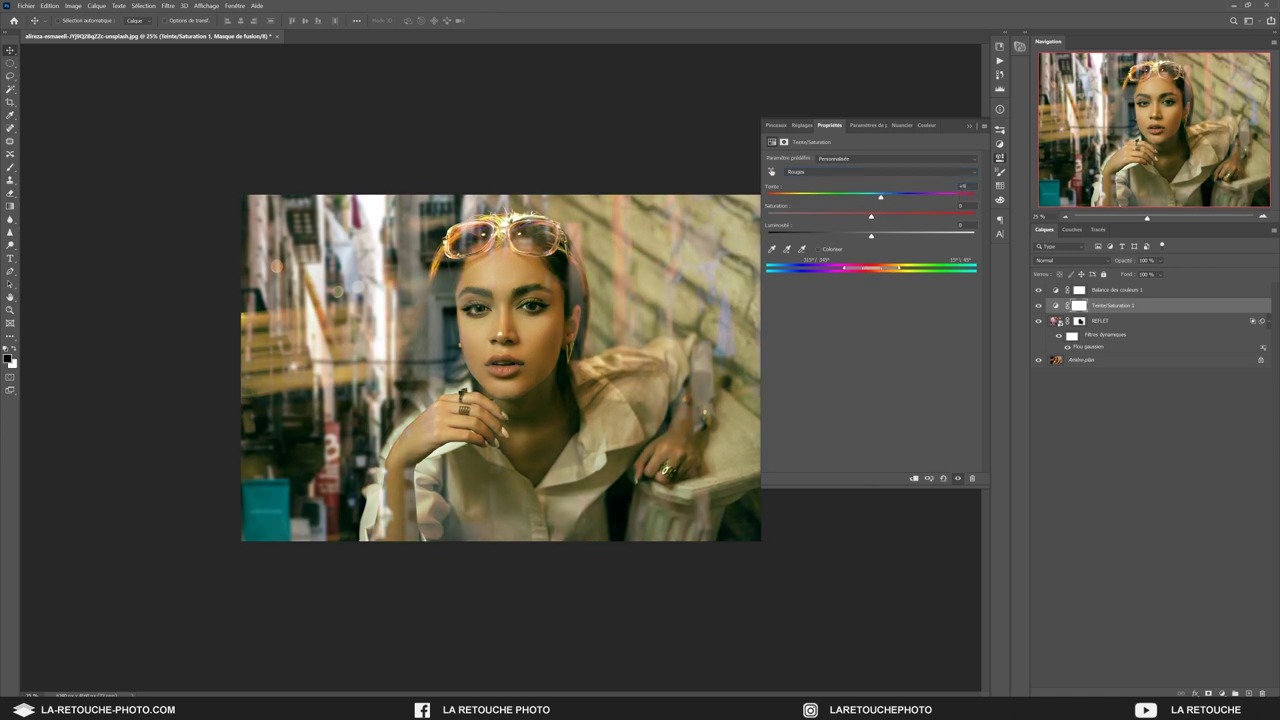
type("0")
left_click_drag(871, 218, 850, 216)
key("Up")
left_click(969, 127)
Step: Delete the layer masks from the Hue/Saturation and Color Balance adjustment layers
right_click(1080, 318)
left_click(1098, 328)
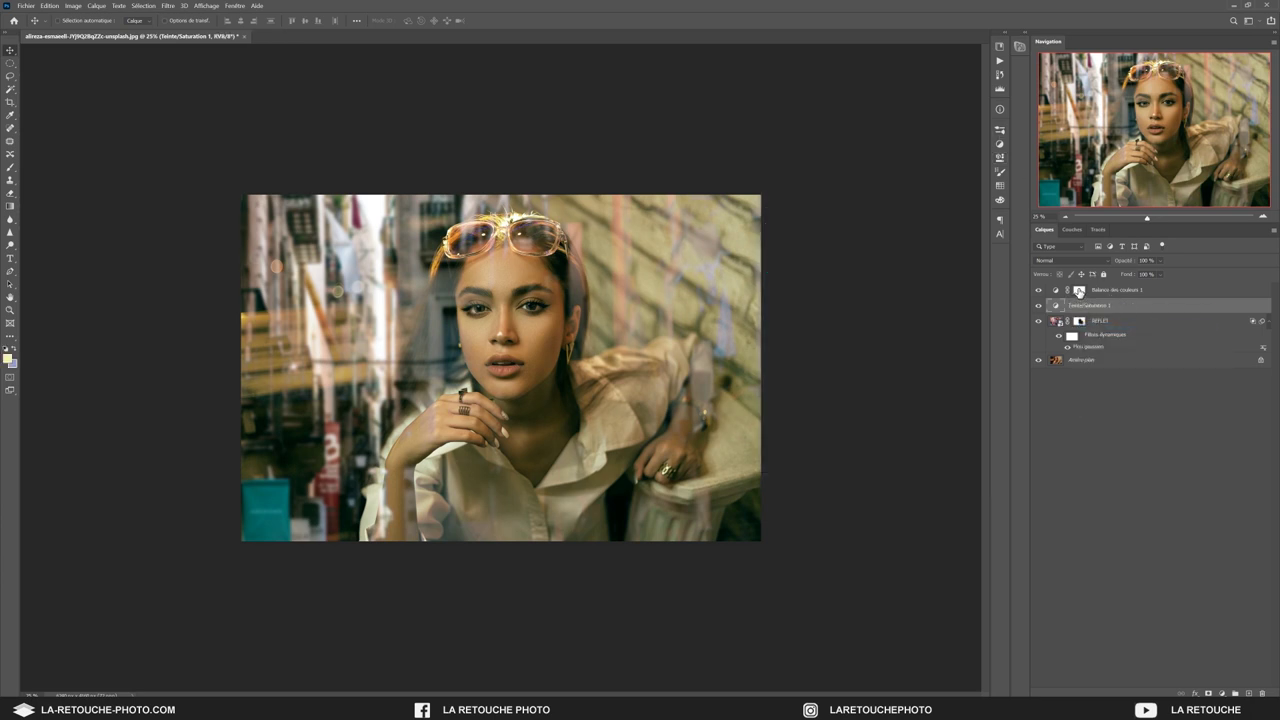
right_click(1079, 290)
left_click(1095, 309)
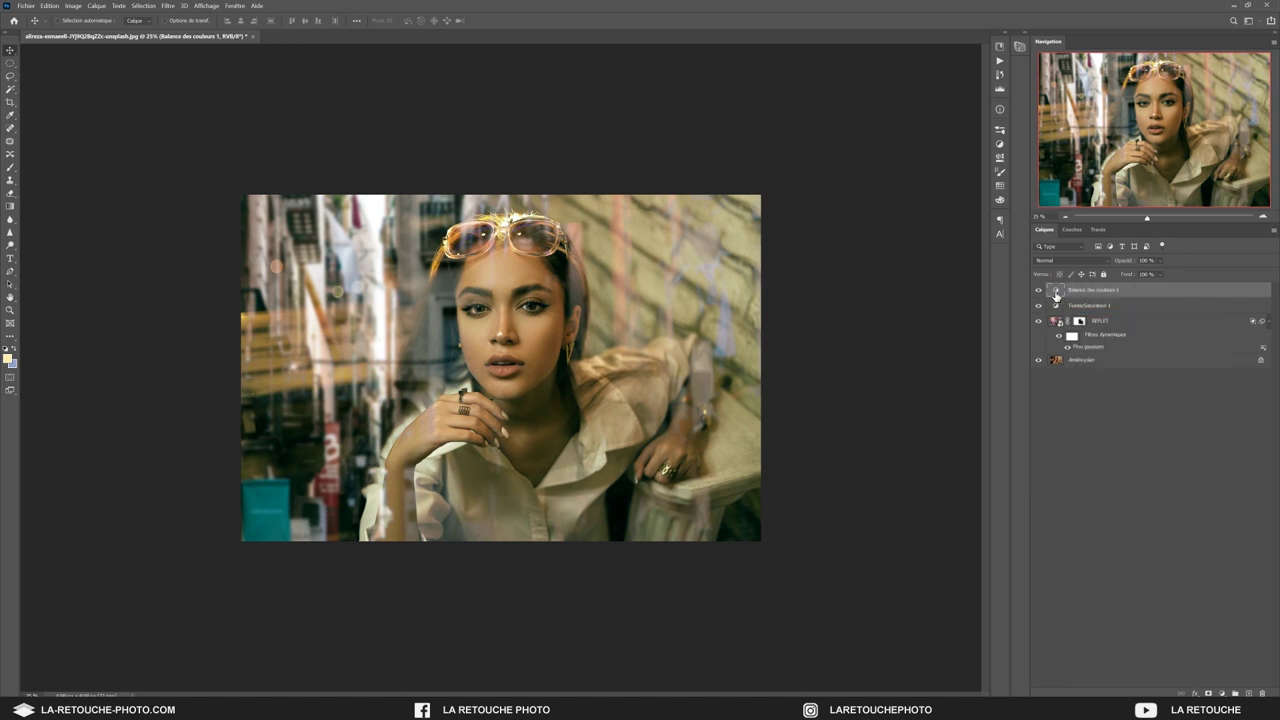
Step: Retune Color Balance 1's Shadows sliders for a warmer, pinker reflection
double_click(1055, 293)
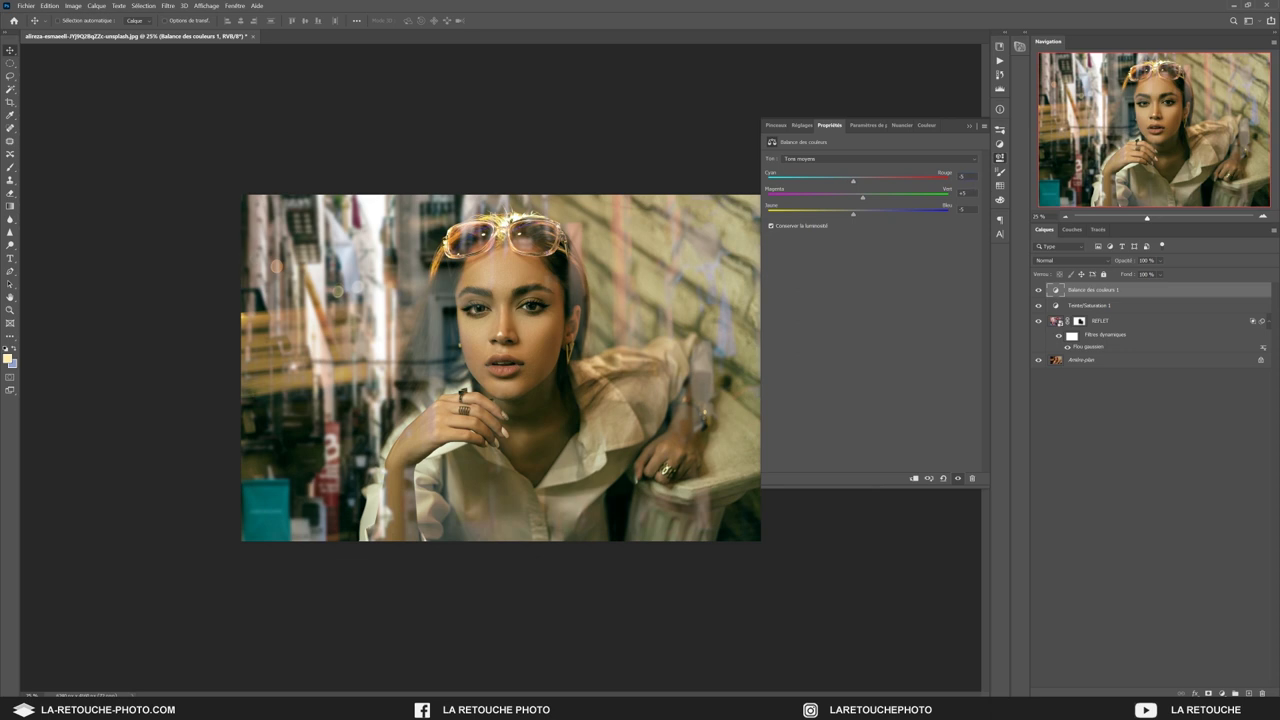
left_click(903, 160)
left_click(925, 170)
left_click(969, 126)
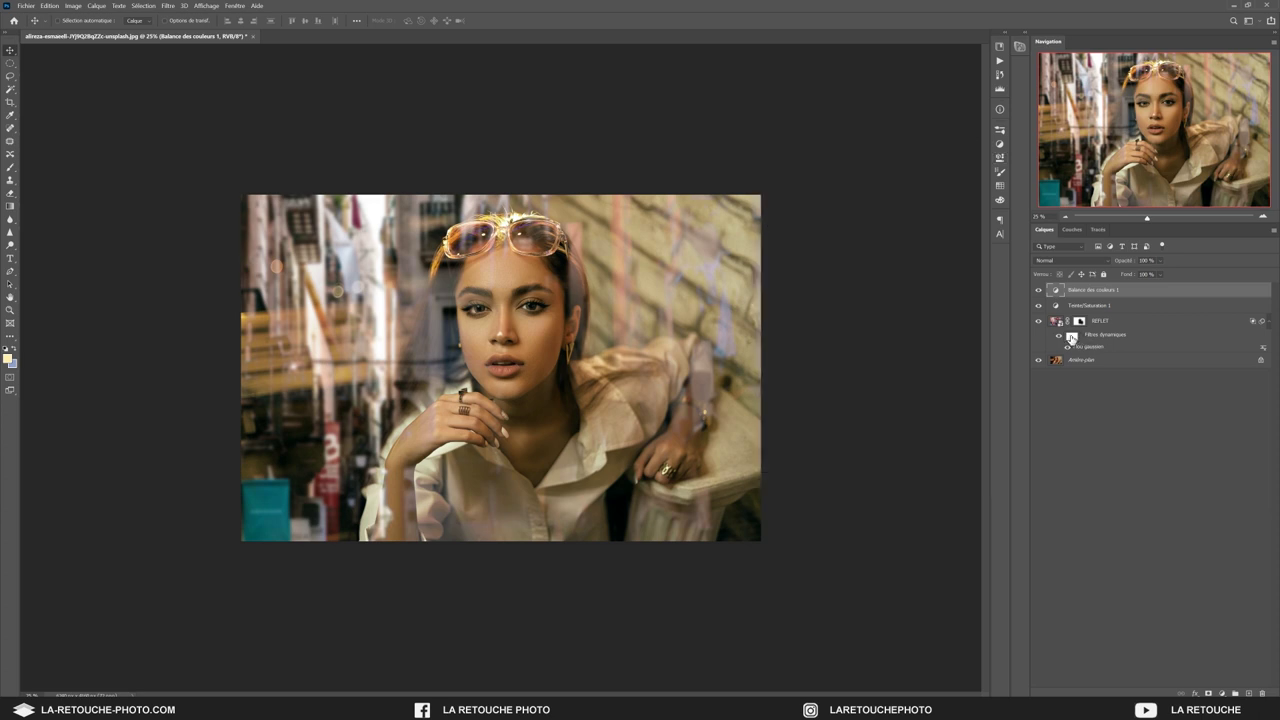
Step: Group REFLET and both adjustment layers into a group named REFLET FENETRE
left_click(1133, 322, "shift")
key("ctrl+g")
double_click(1075, 289)
type("REFLET")
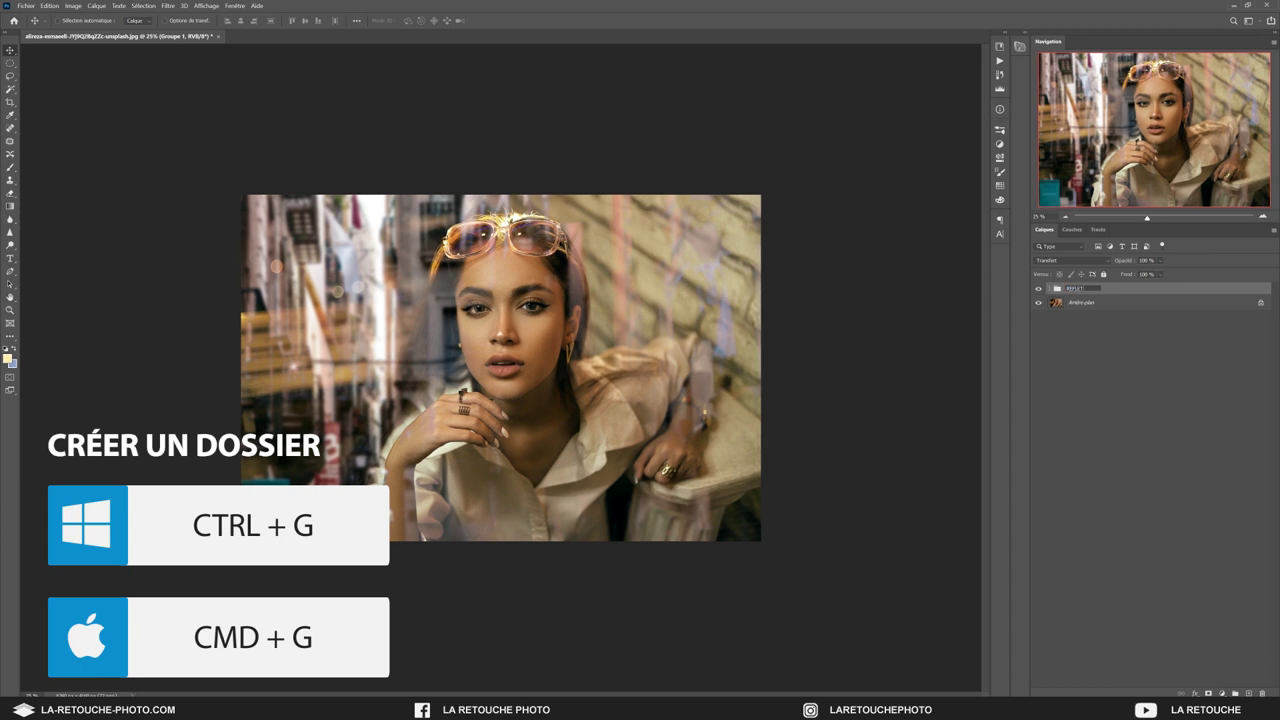
type(" FENETRE")
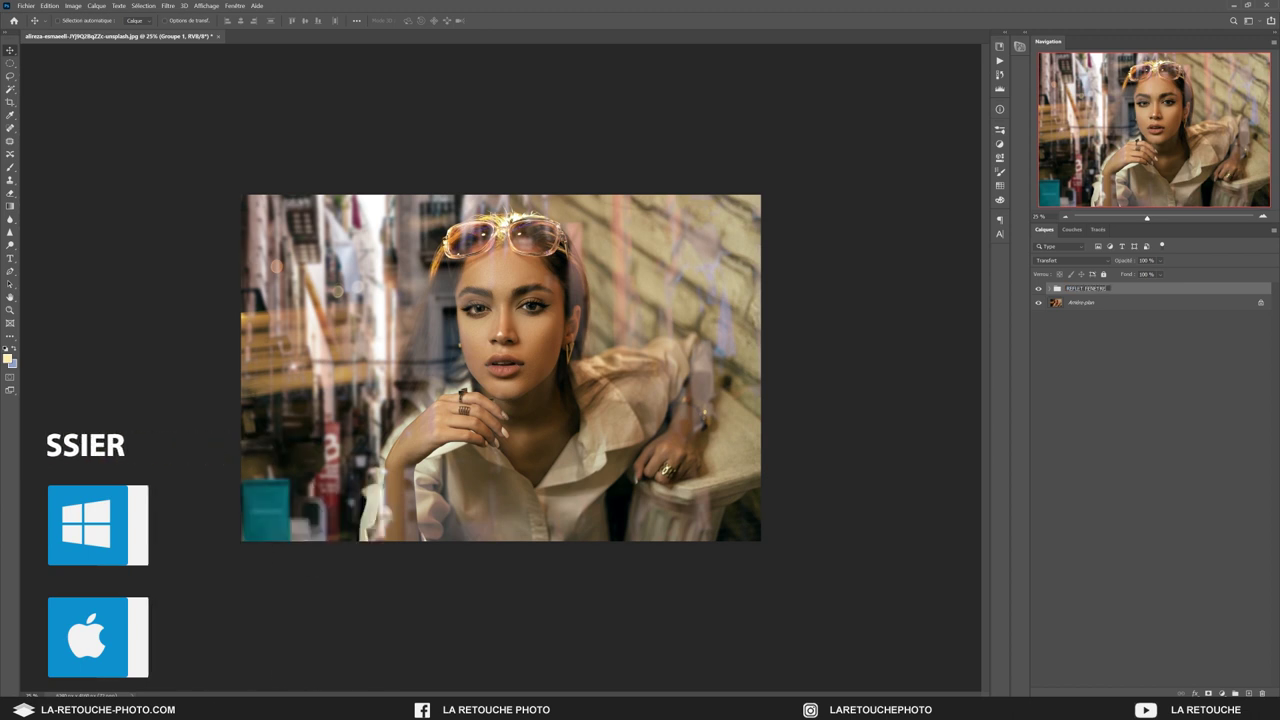
key("Return")
Step: Set the REFLET layer's opacity to 80%
left_click(1057, 288)
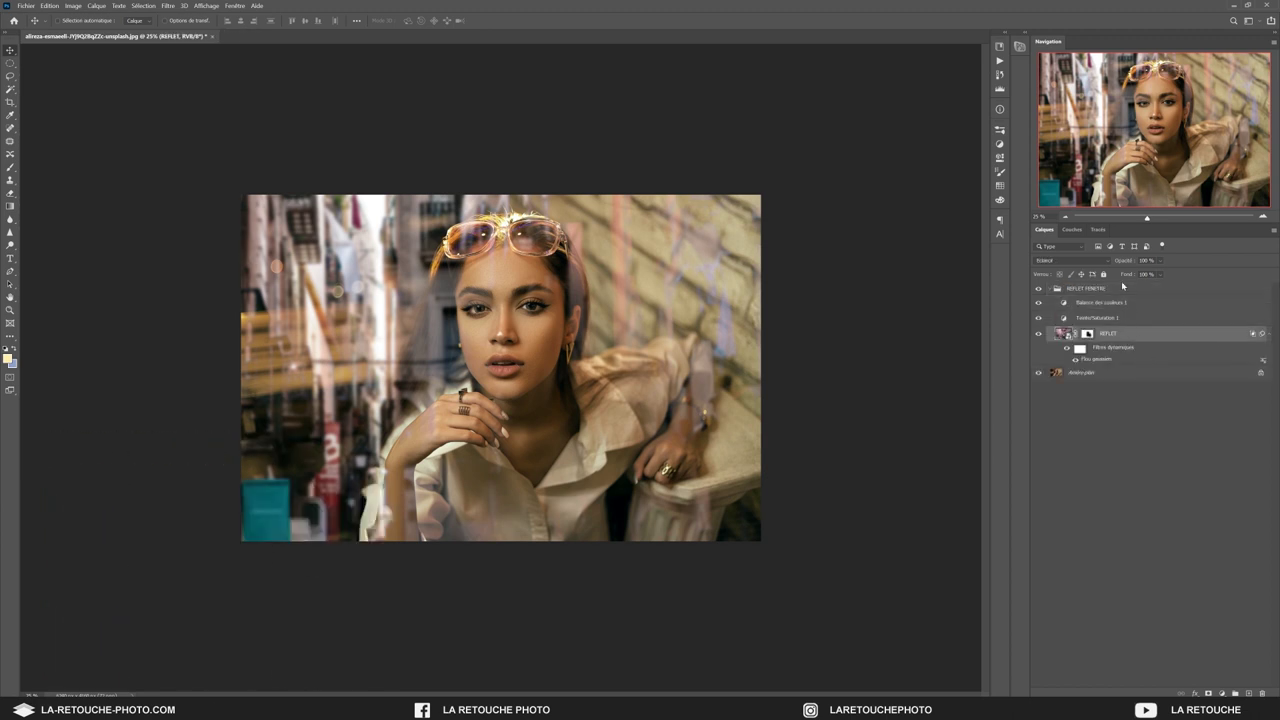
left_click(1124, 261)
type("80")
key("Return")
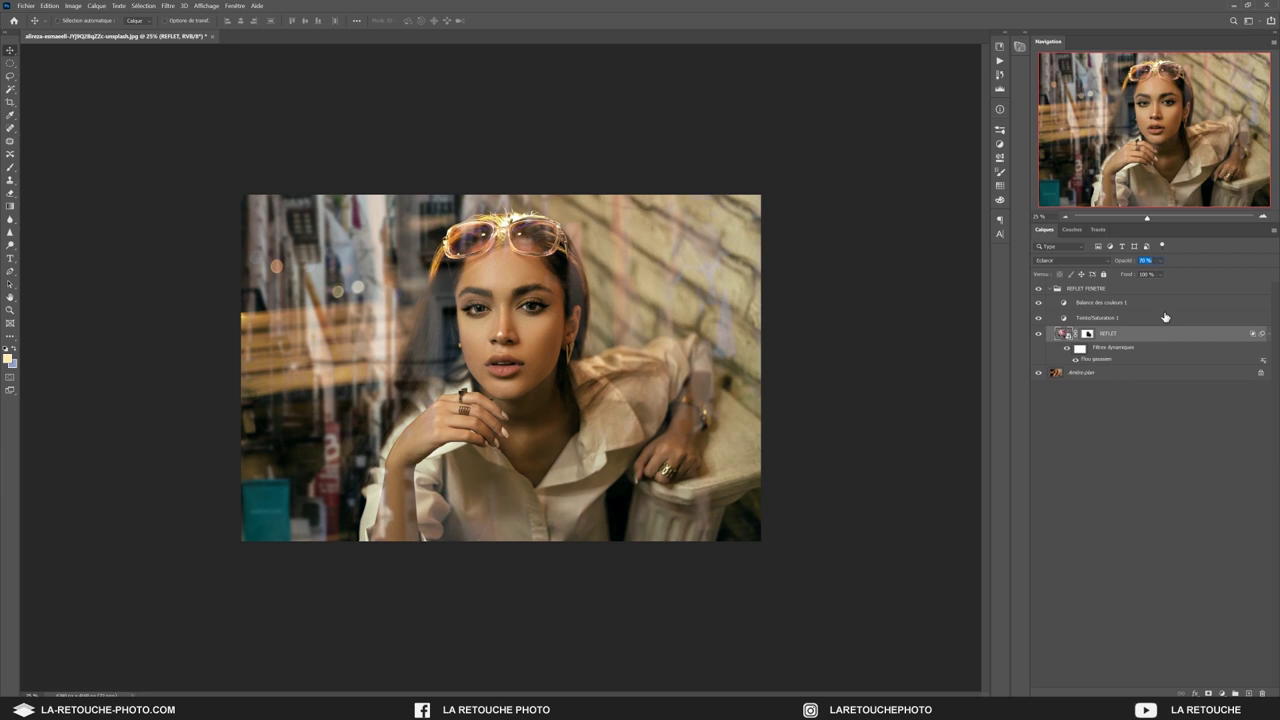
type("80")
key("Return")
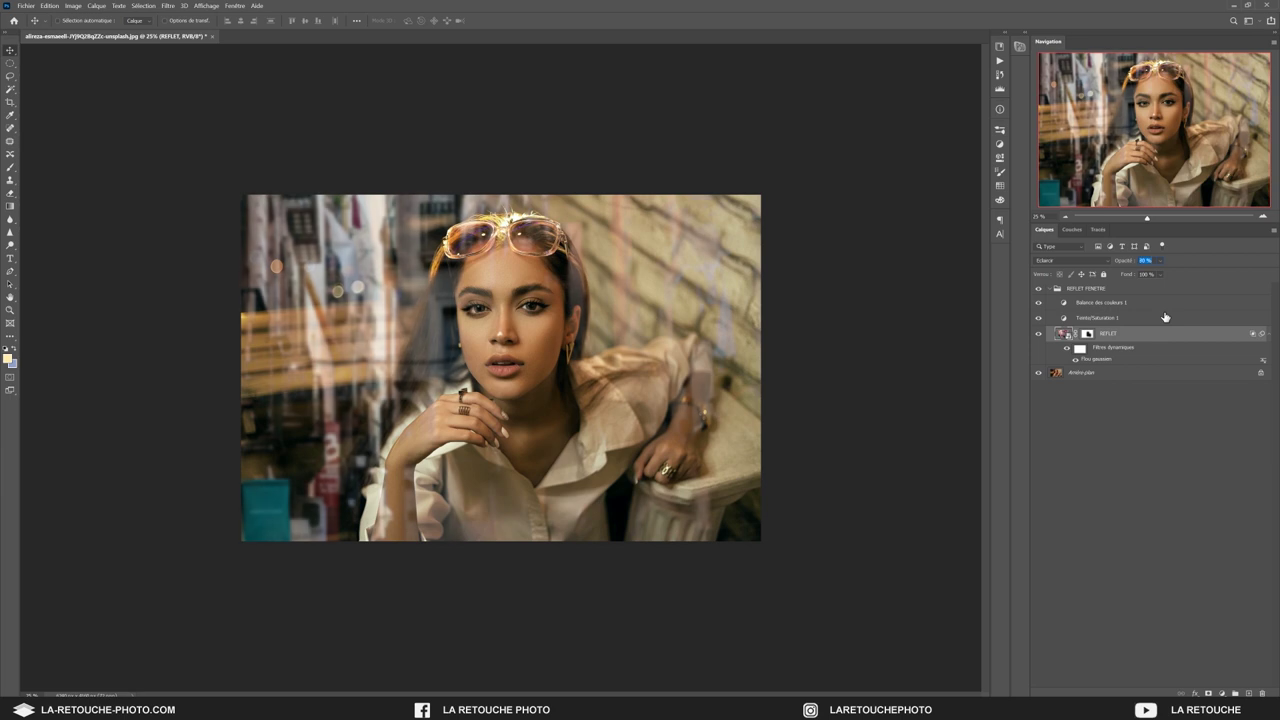
Step: Compare the portrait with and without REFLET FENETRE, then copy REFLET's layer style
left_click(1048, 289)
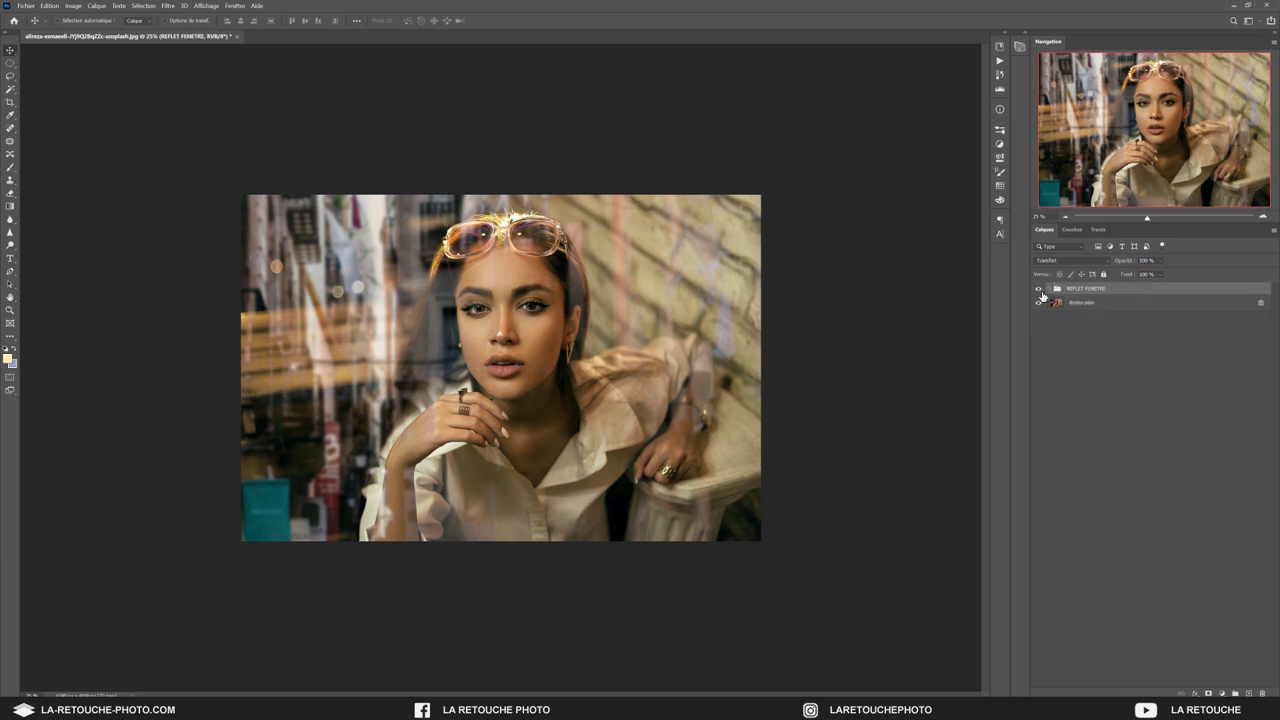
left_click(1038, 289)
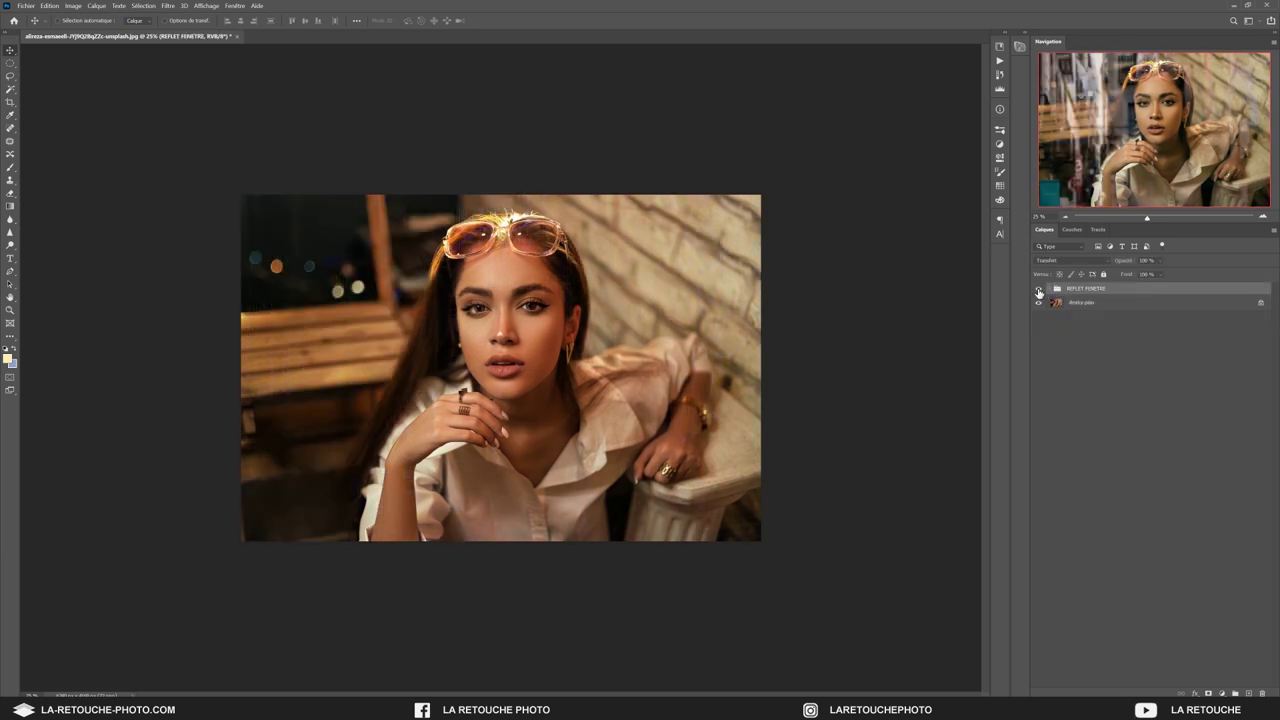
left_click(1049, 289)
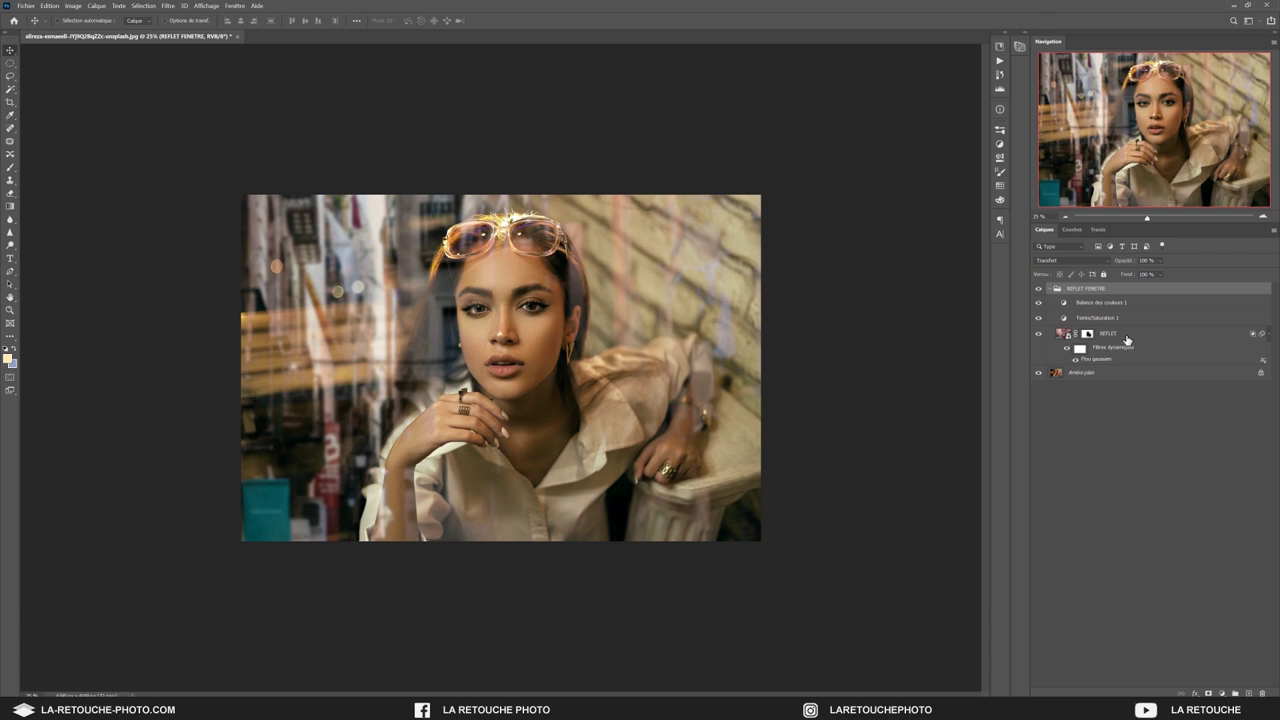
left_click(1127, 340)
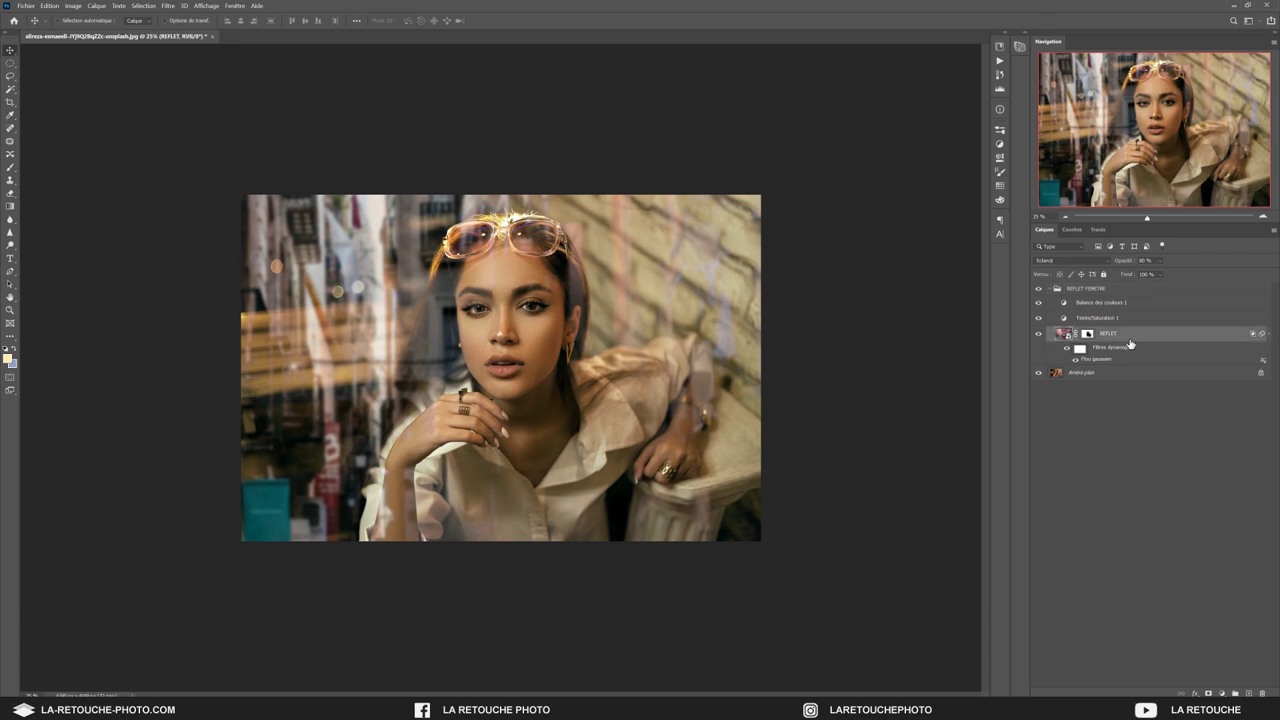
right_click(1131, 341)
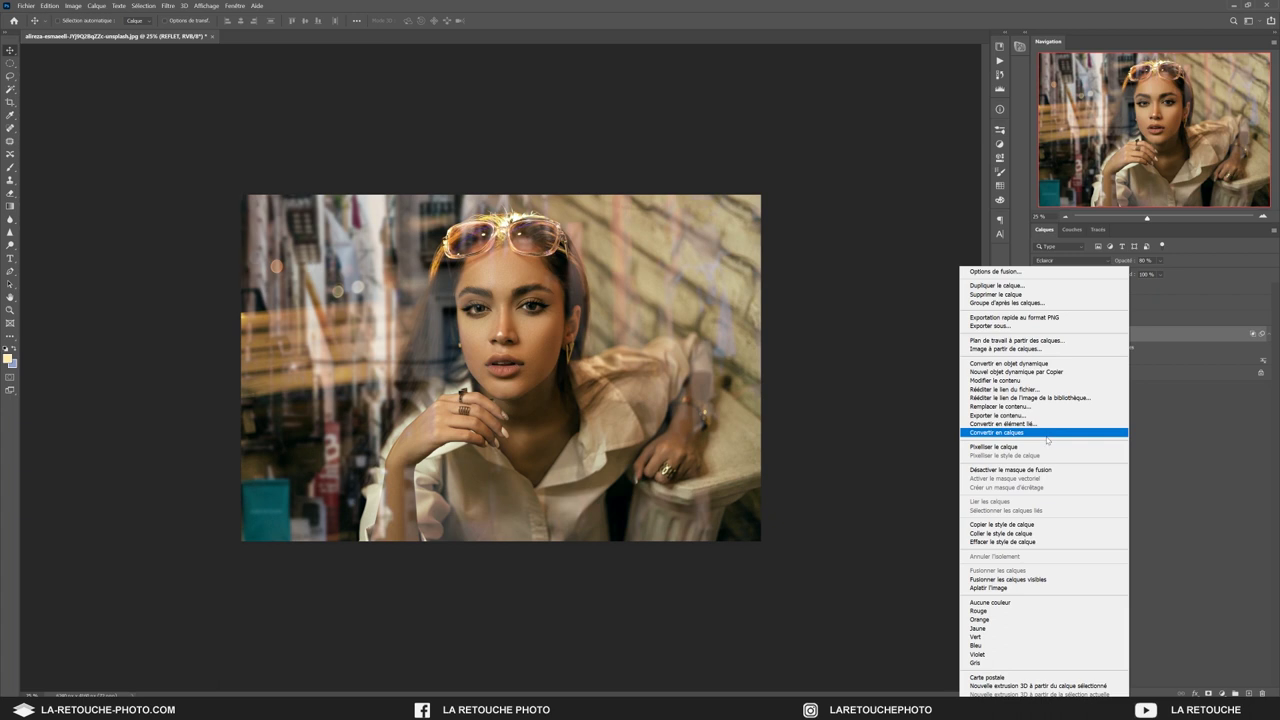
left_click(1014, 527)
Step: Hide the REFLET FENETRE group and place the lake-and-mountain photo over the portrait
left_click(1051, 289)
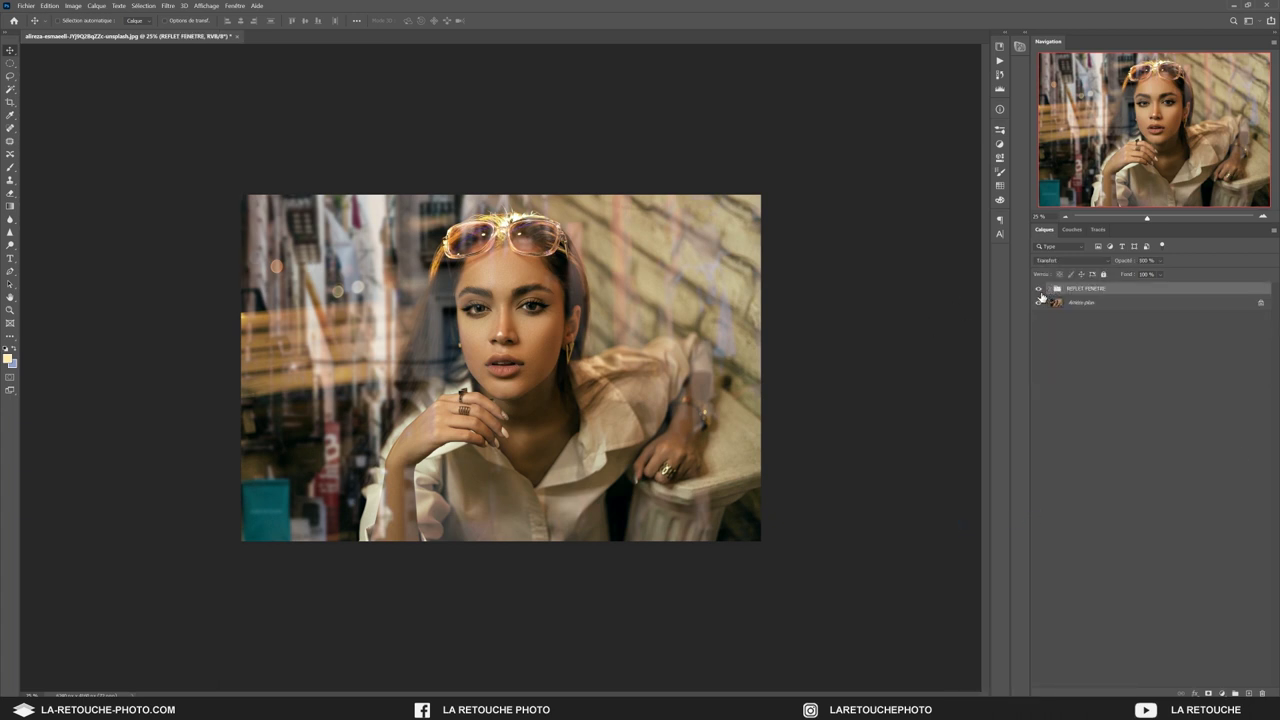
left_click(1038, 289)
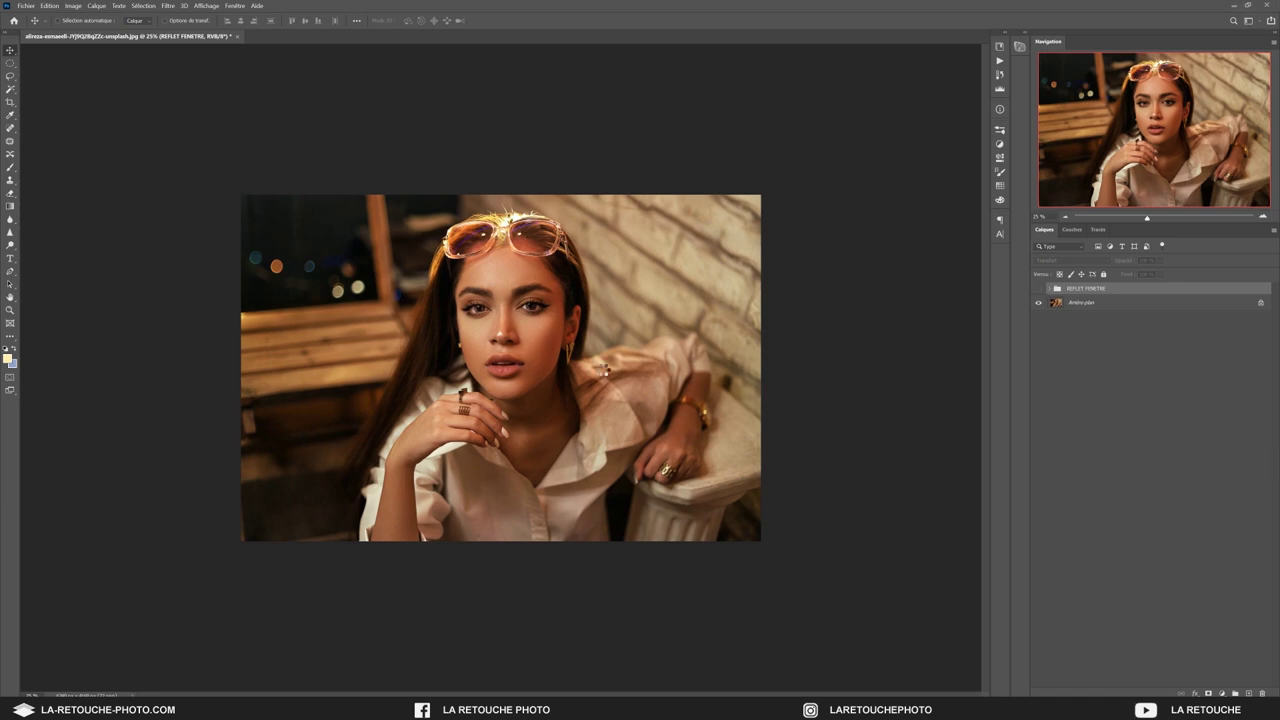
left_click_drag(604, 370, 600, 368)
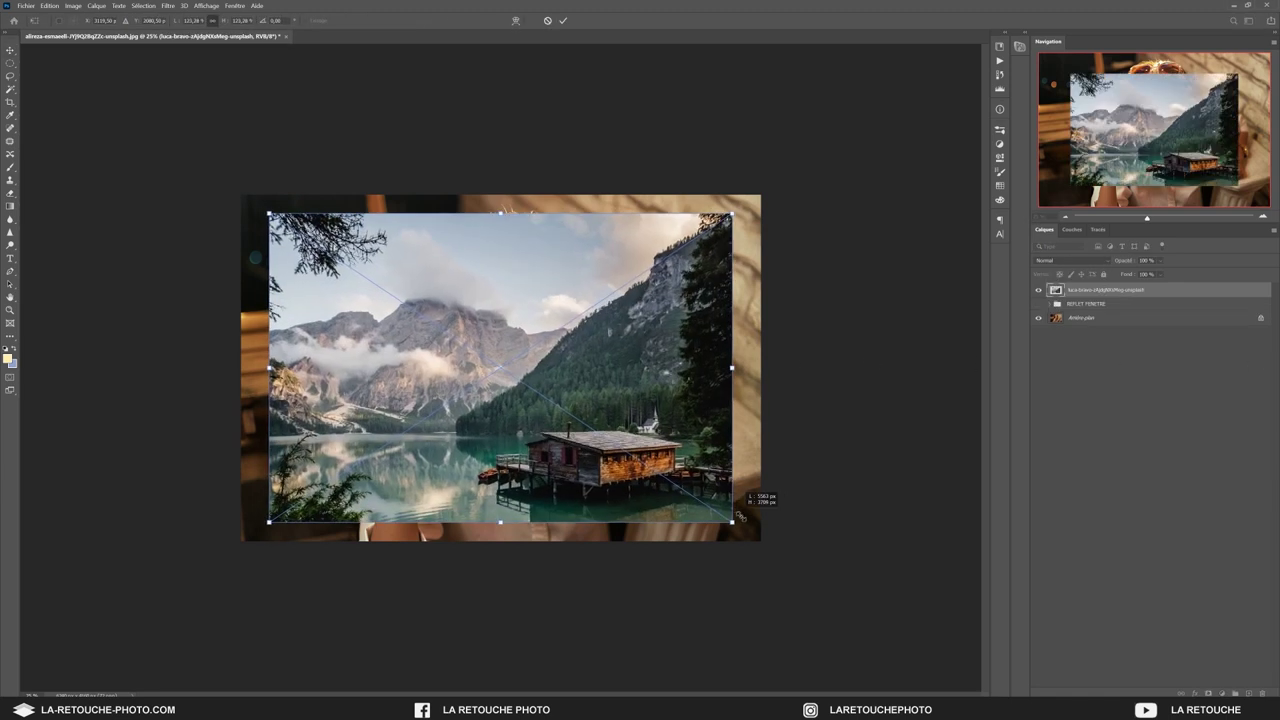
Step: Scale the lake photo to cover the portrait and paste REFLET's lighten 80% style onto it
left_click_drag(686, 493, 800, 505)
key("Return")
right_click(1114, 268)
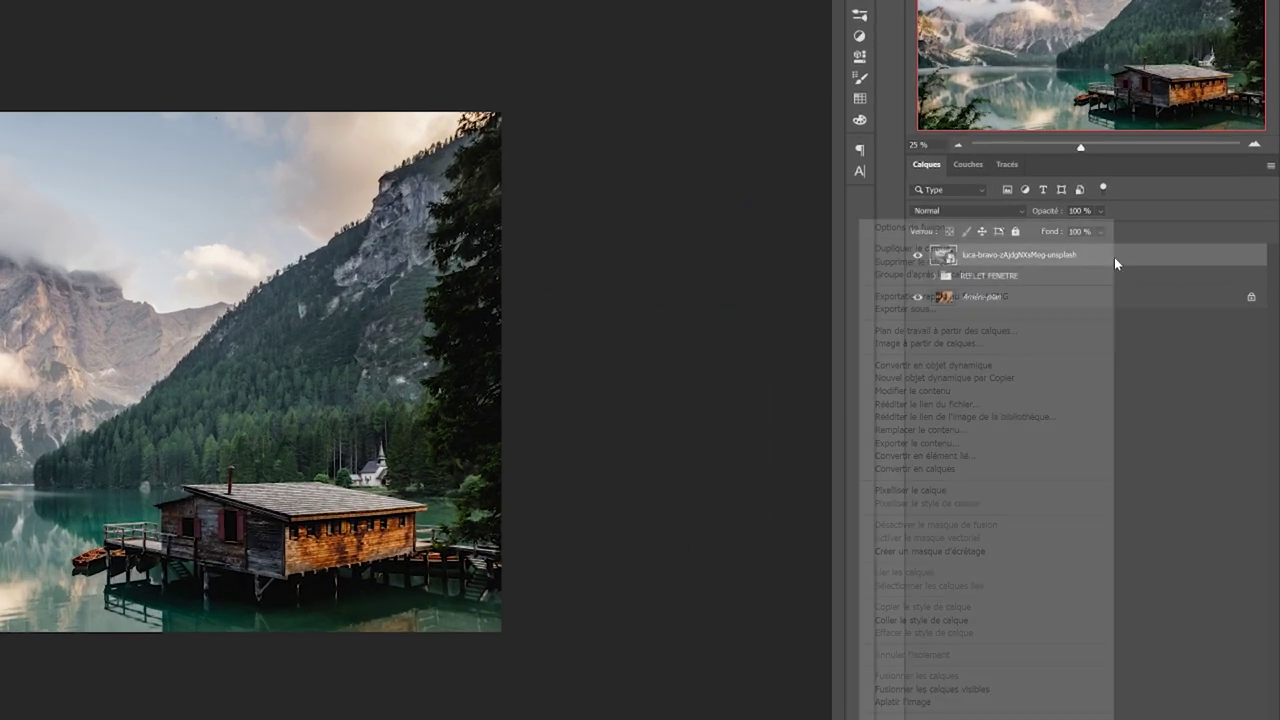
left_click(953, 620)
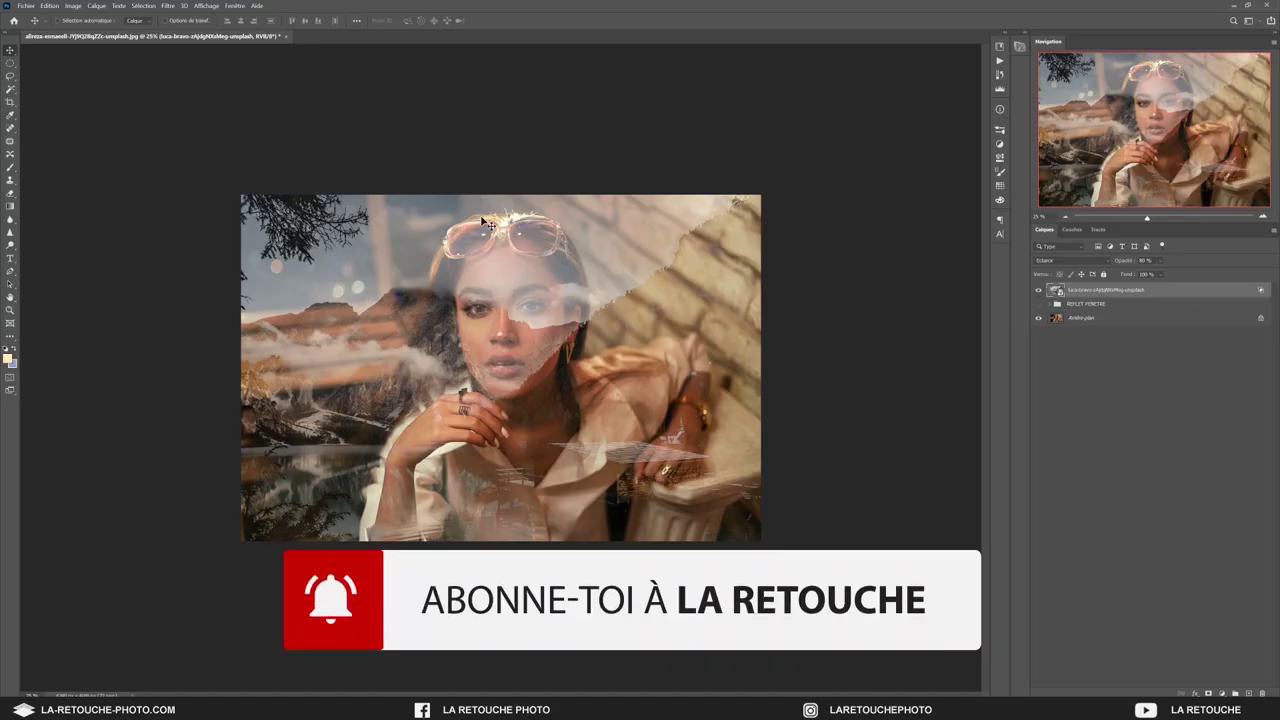
Step: Apply a 20-pixel Gaussian Blur to the lake photo layer
left_click(166, 6)
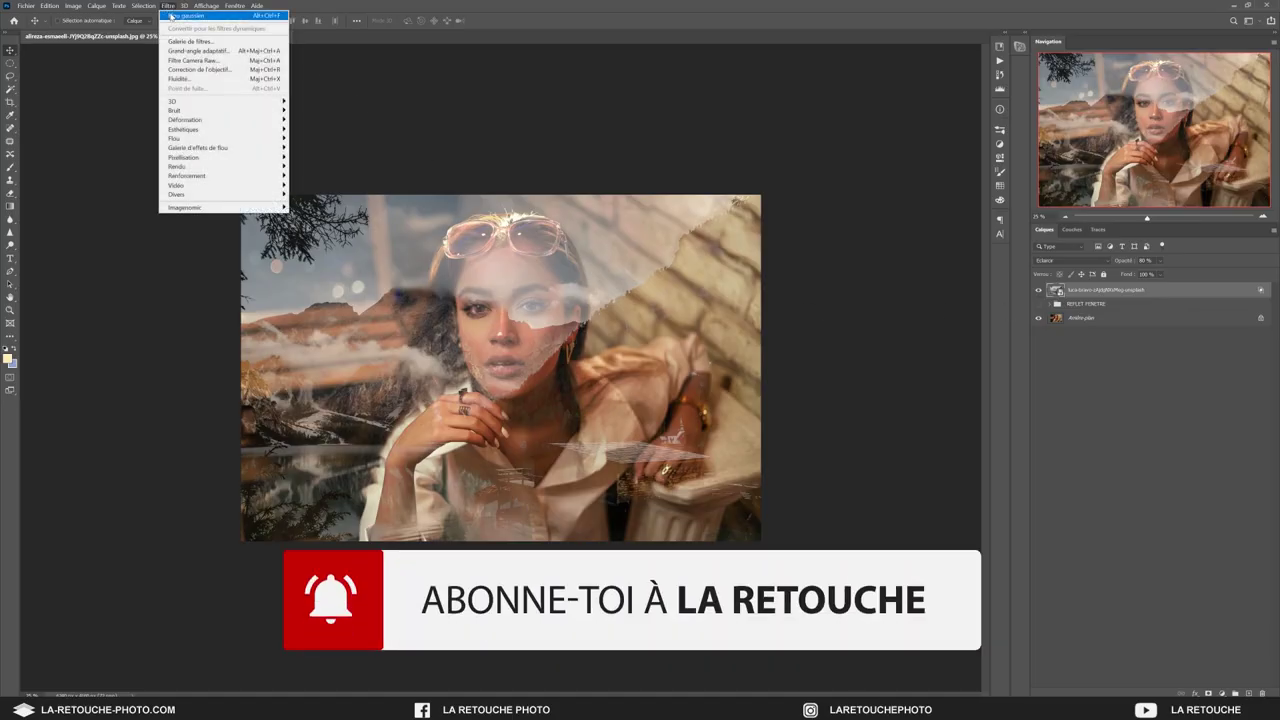
left_click(251, 17)
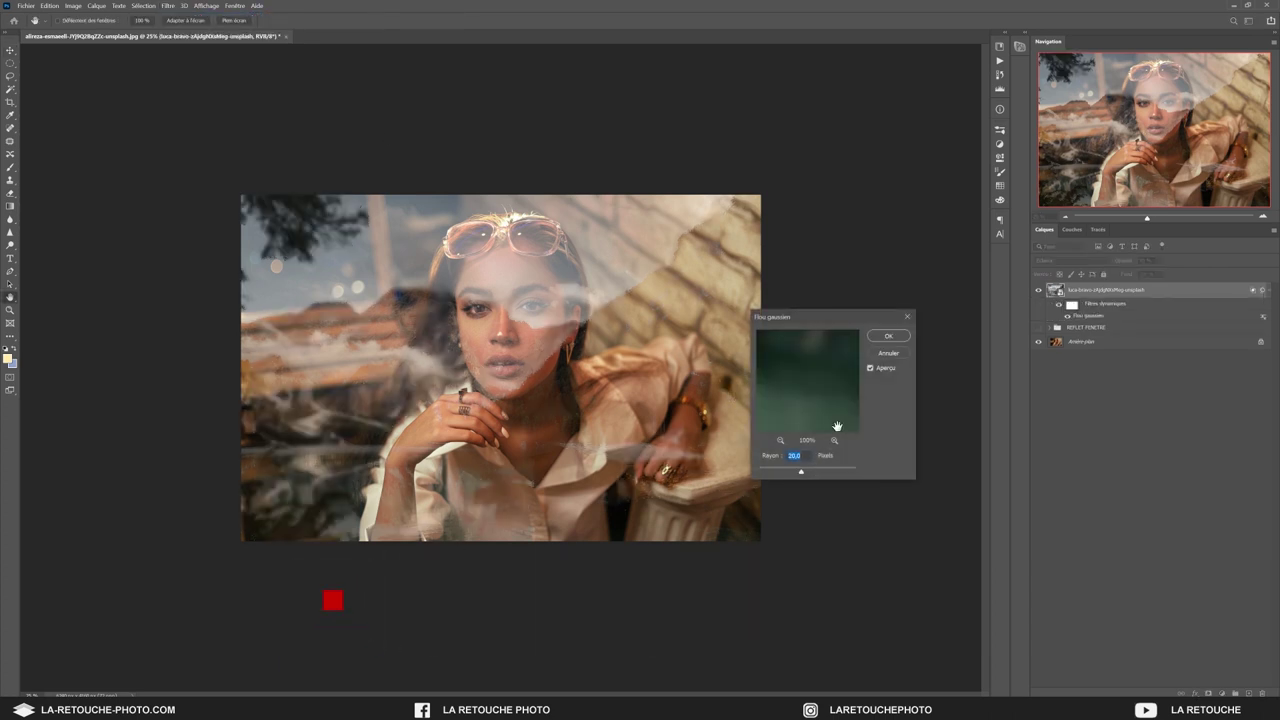
left_click(888, 336)
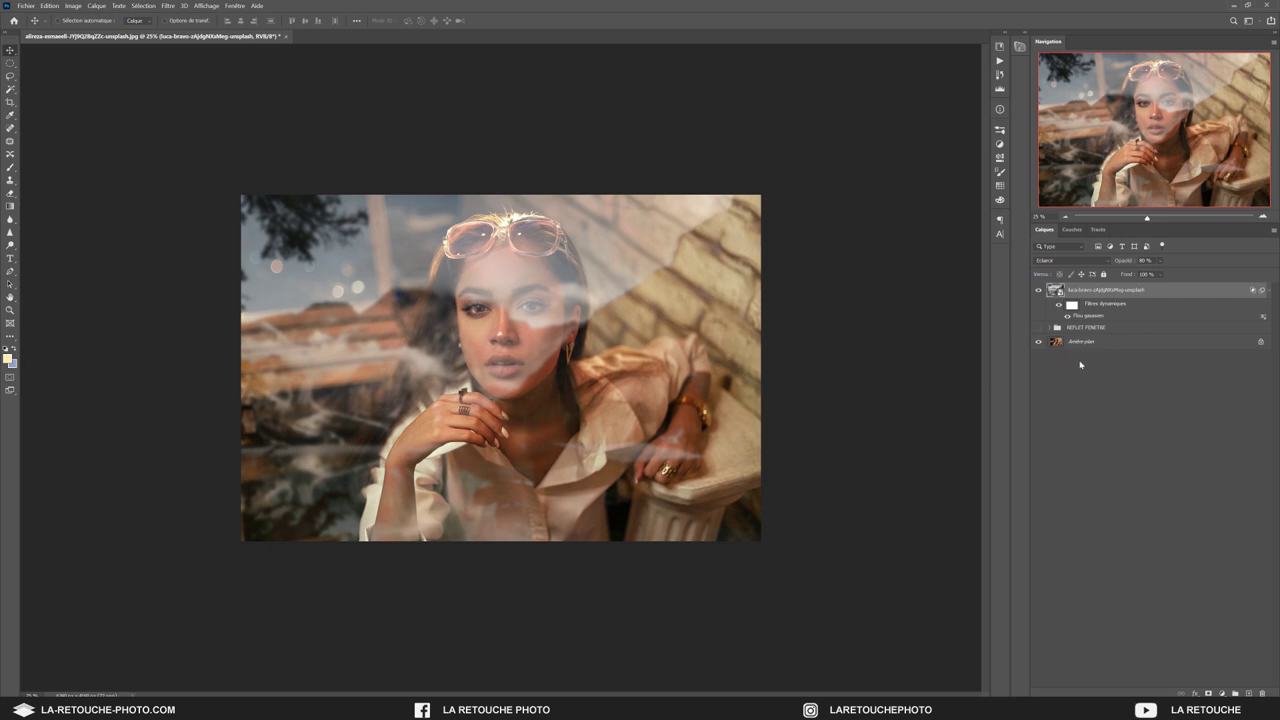
Step: Reposition and resize the blurred lake reflection, finally shrinking it to a smaller size
mouse_move(537, 419)
left_mouse_down()
mouse_move(482, 408)
mouse_move(532, 408)
left_mouse_up()
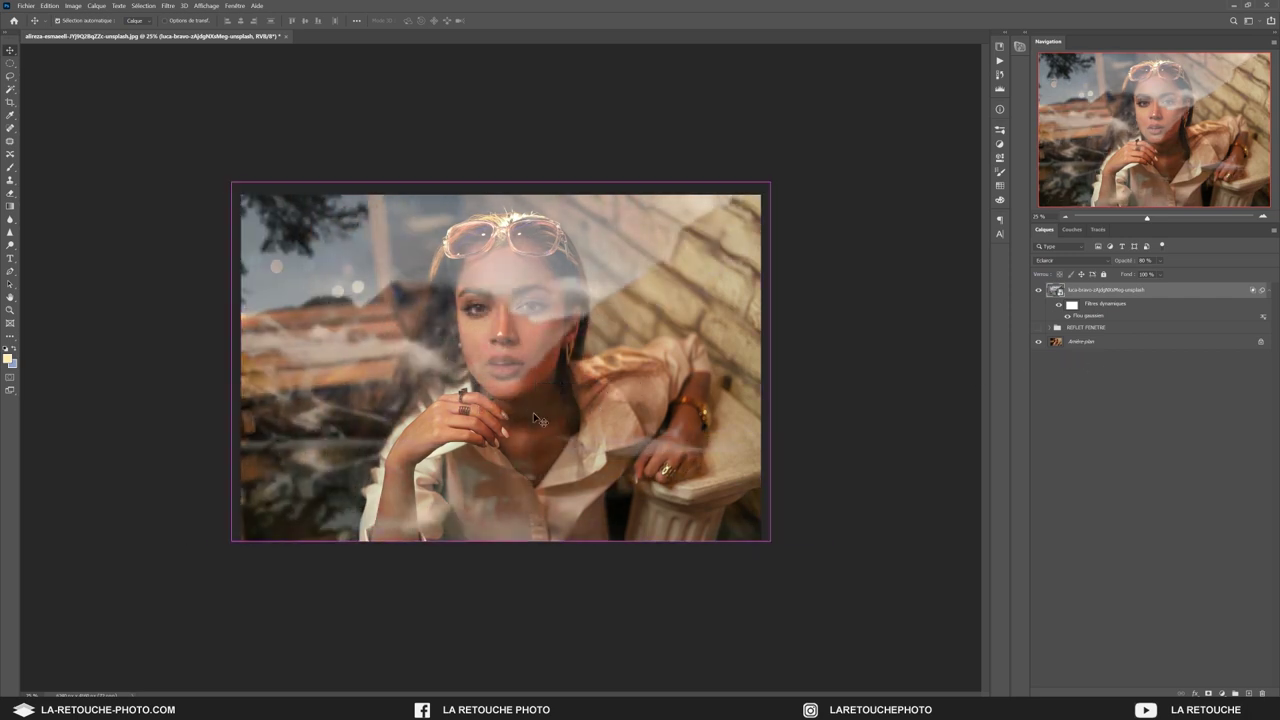
key("ctrl+t")
left_click(696, 278)
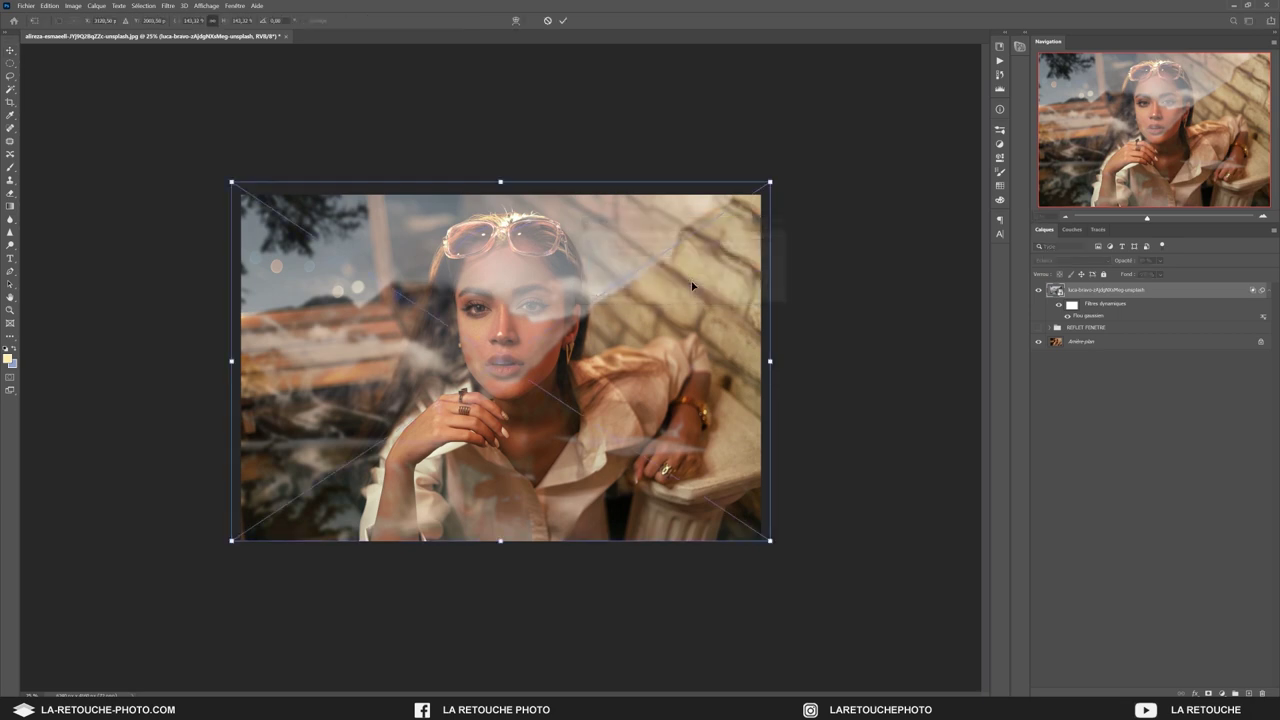
mouse_move(765, 542)
left_mouse_down()
mouse_move(834, 566)
mouse_move(971, 571)
left_mouse_up()
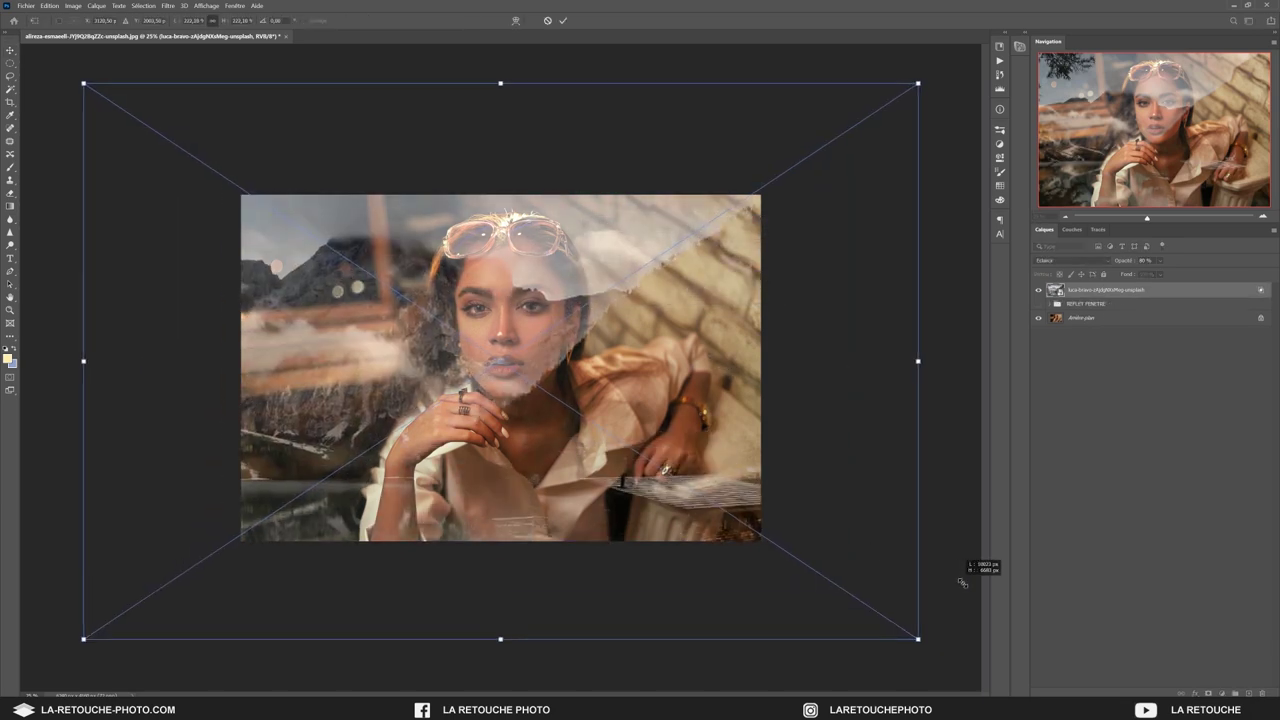
mouse_move(466, 400)
left_mouse_down()
mouse_move(646, 400)
mouse_move(635, 453)
left_mouse_up()
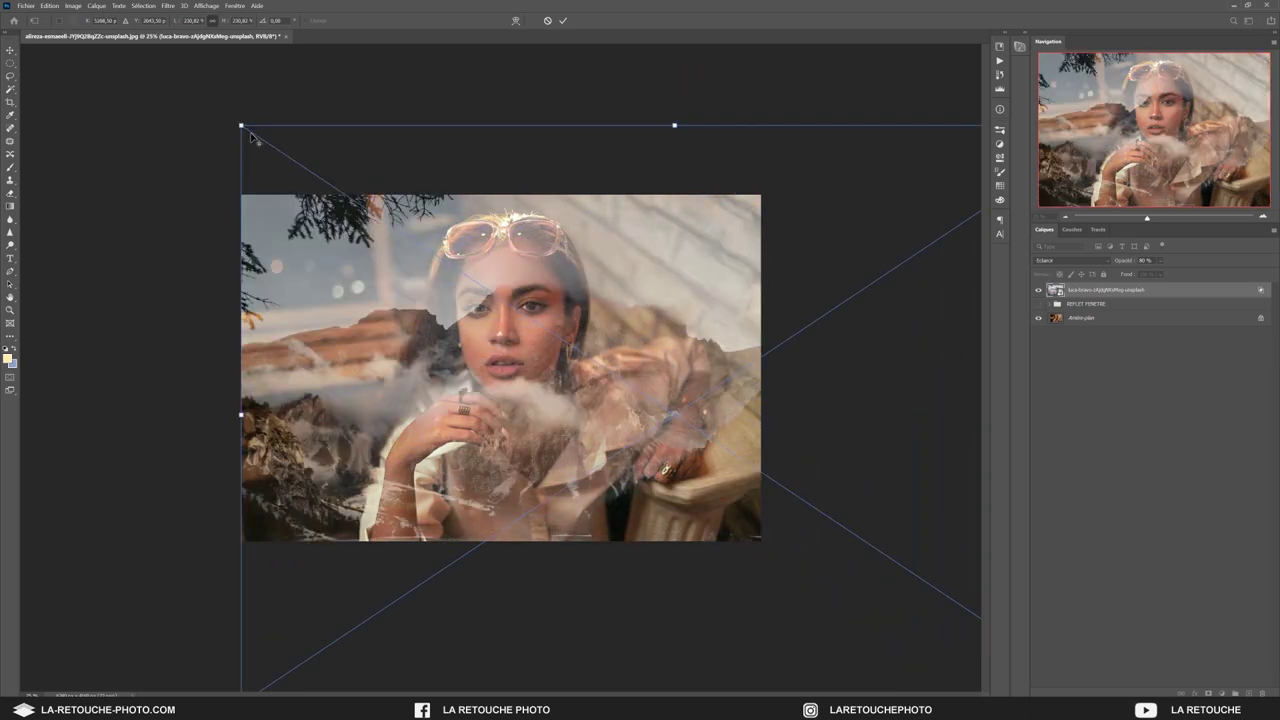
left_click_drag(252, 137, 330, 190)
left_click_drag(398, 305, 315, 305)
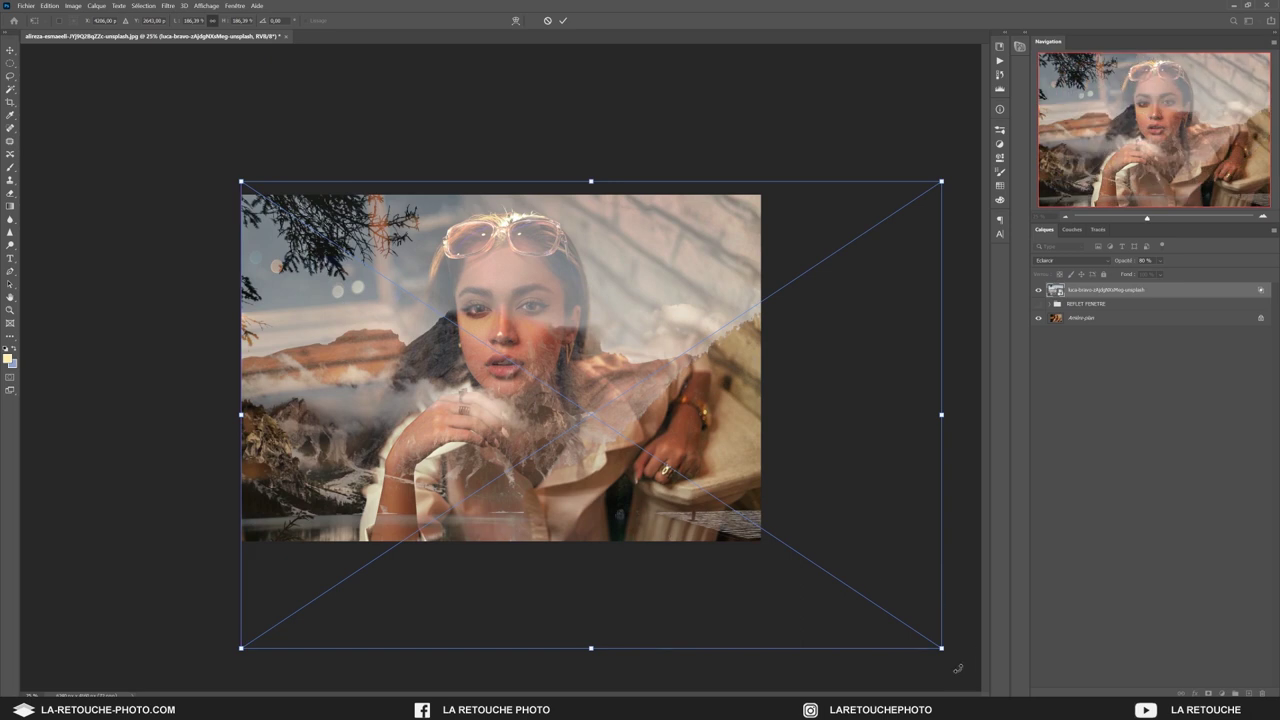
mouse_move(941, 648)
left_mouse_down()
mouse_move(836, 560)
mouse_move(868, 590)
left_mouse_up()
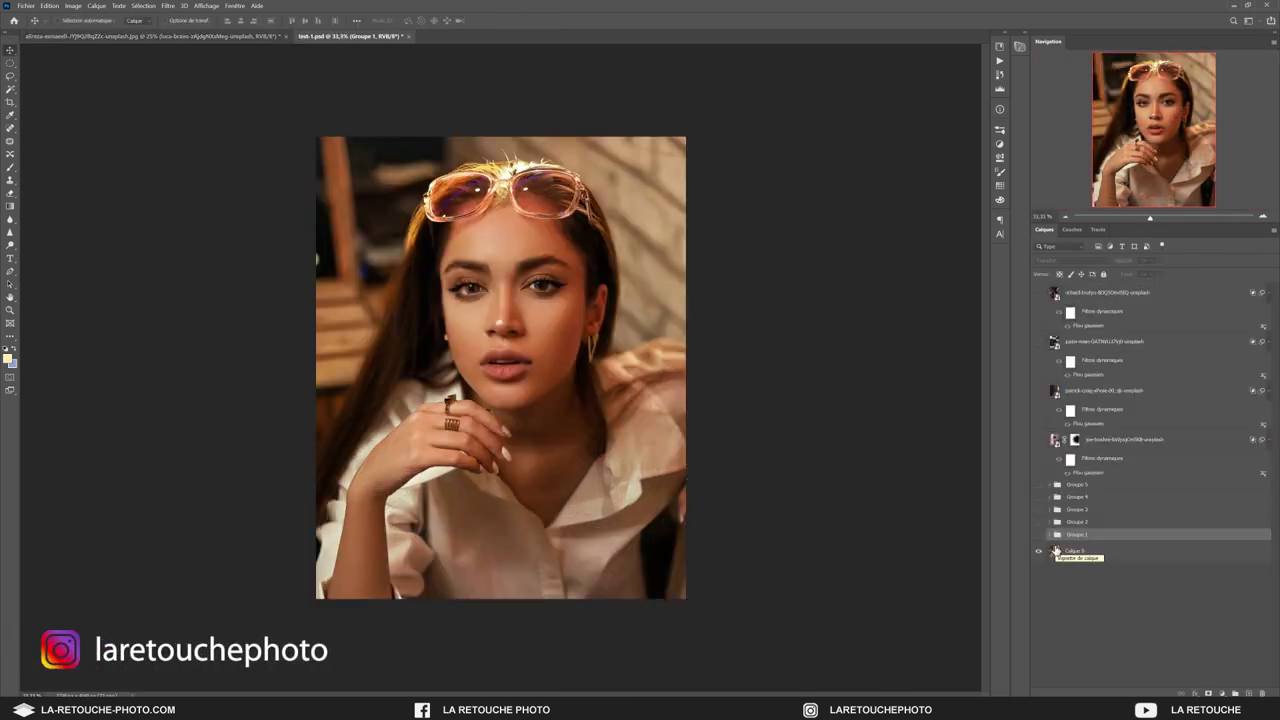
Step: Preview Groupe 1 and Groupe 2 in test-1.psd, inspecting Groupe 2's photo and Color Balance layers
left_click(1038, 536)
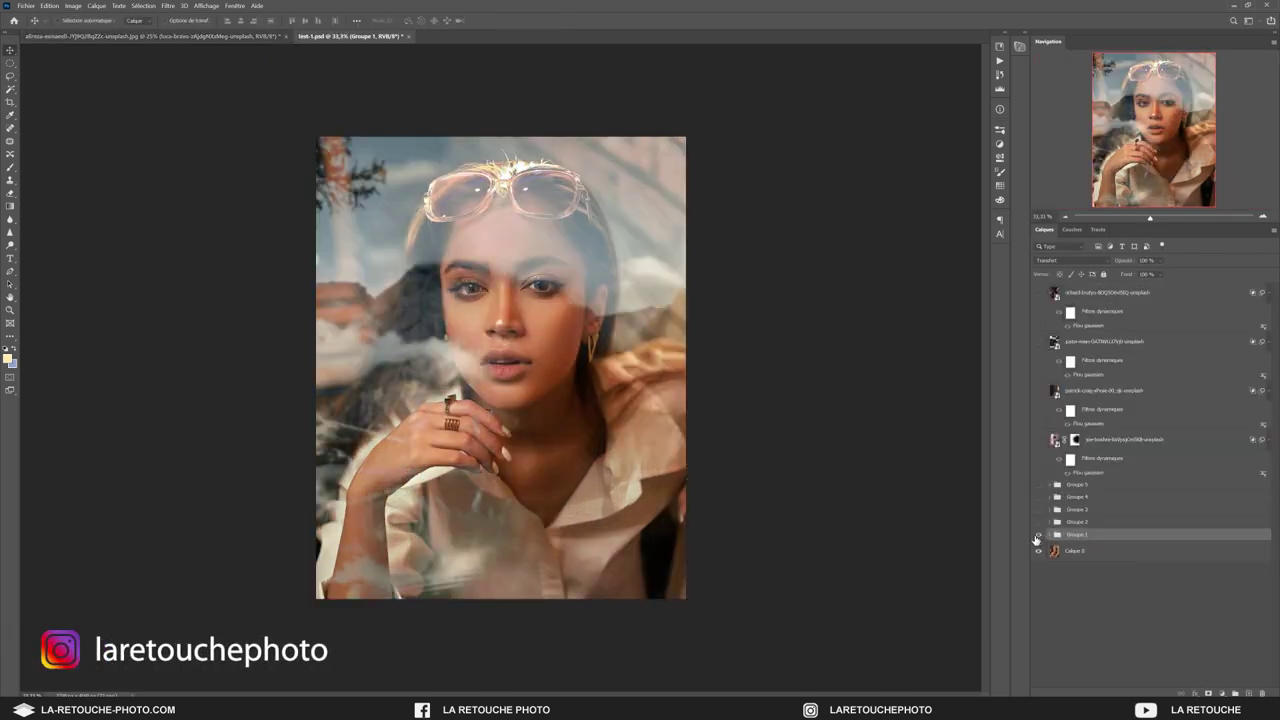
left_click(1038, 536)
left_click(1038, 522)
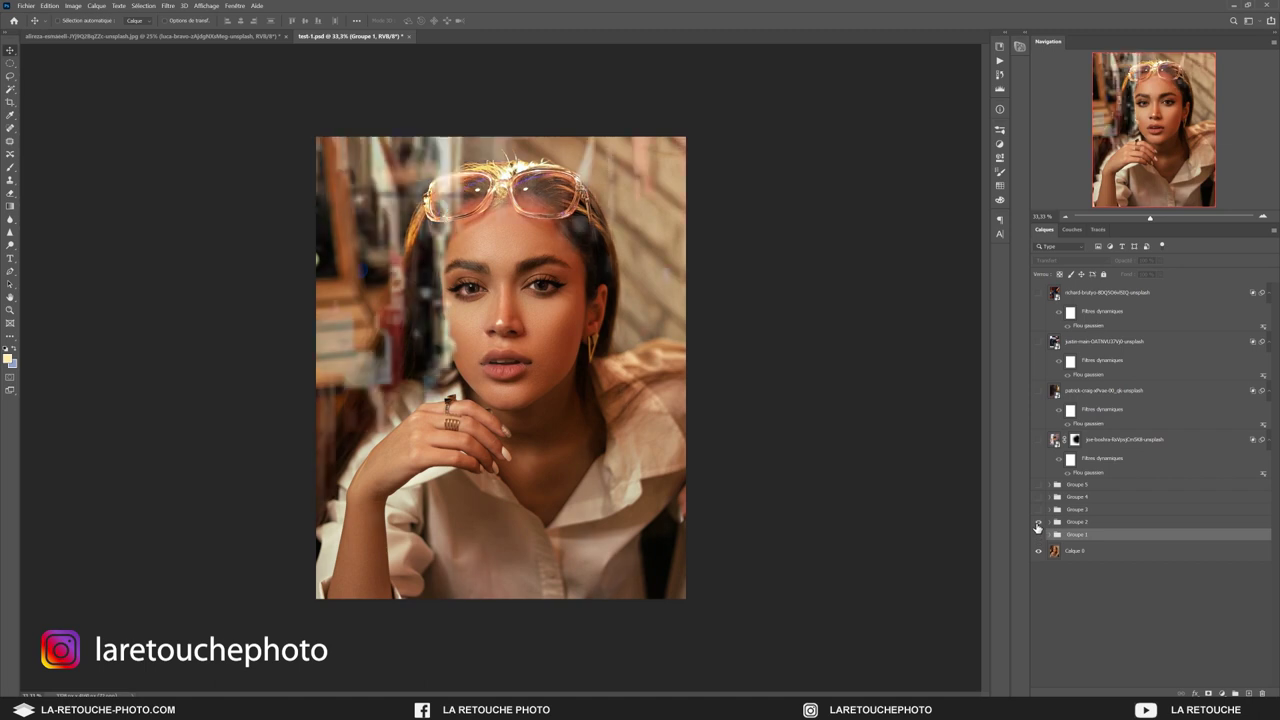
left_click(1051, 522)
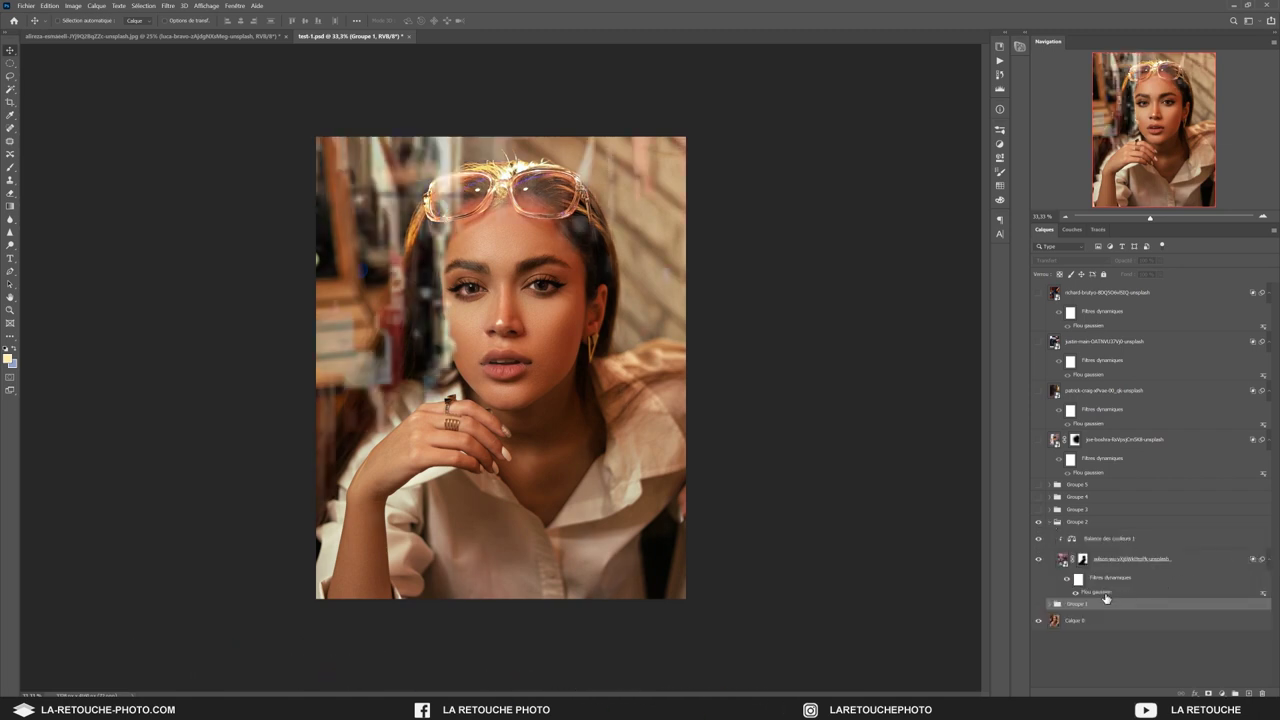
left_click(1121, 562)
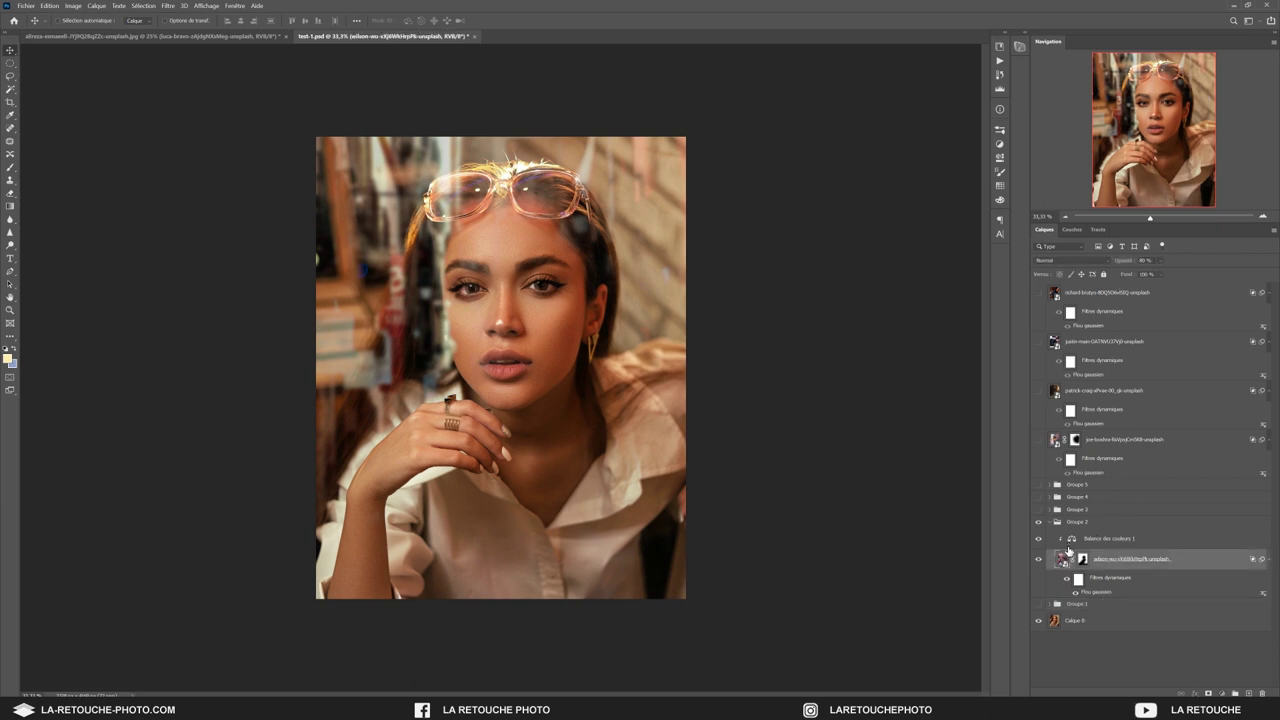
left_click(1067, 544)
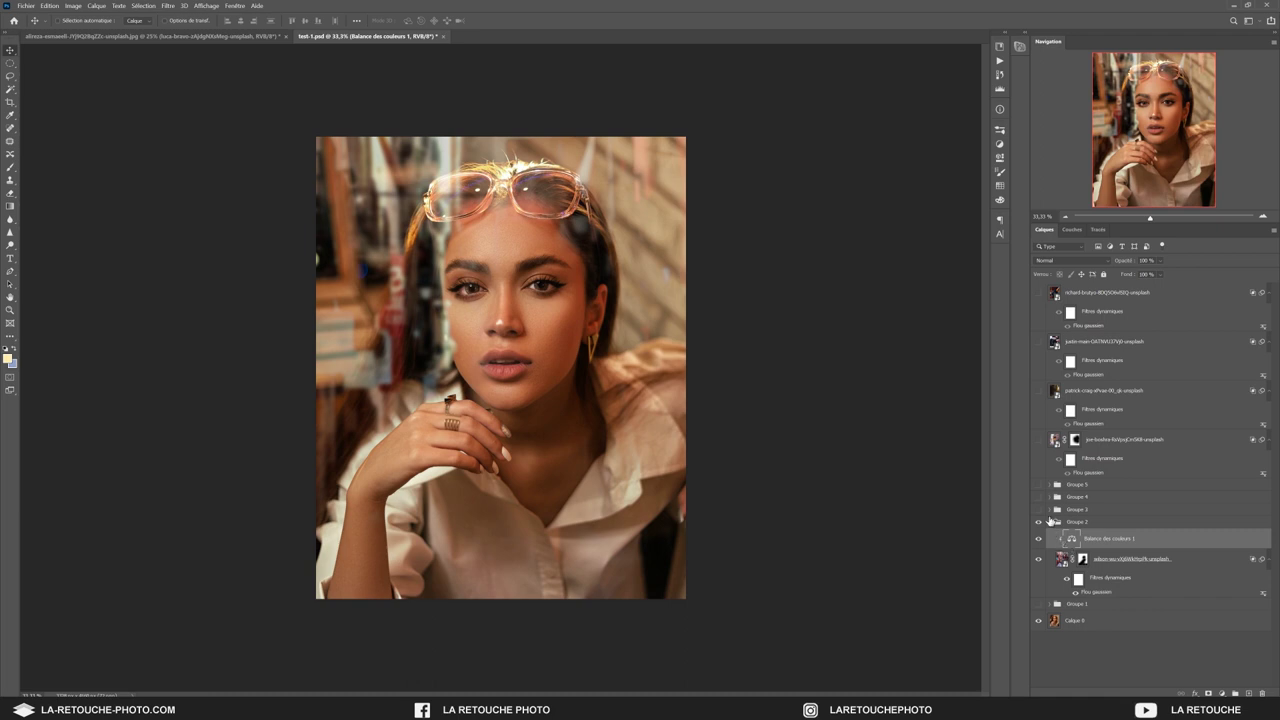
left_click(1051, 522)
Step: Preview the Groupe 3–5 overlays, then hide them and show the blurred reflection layer
left_click(1038, 510)
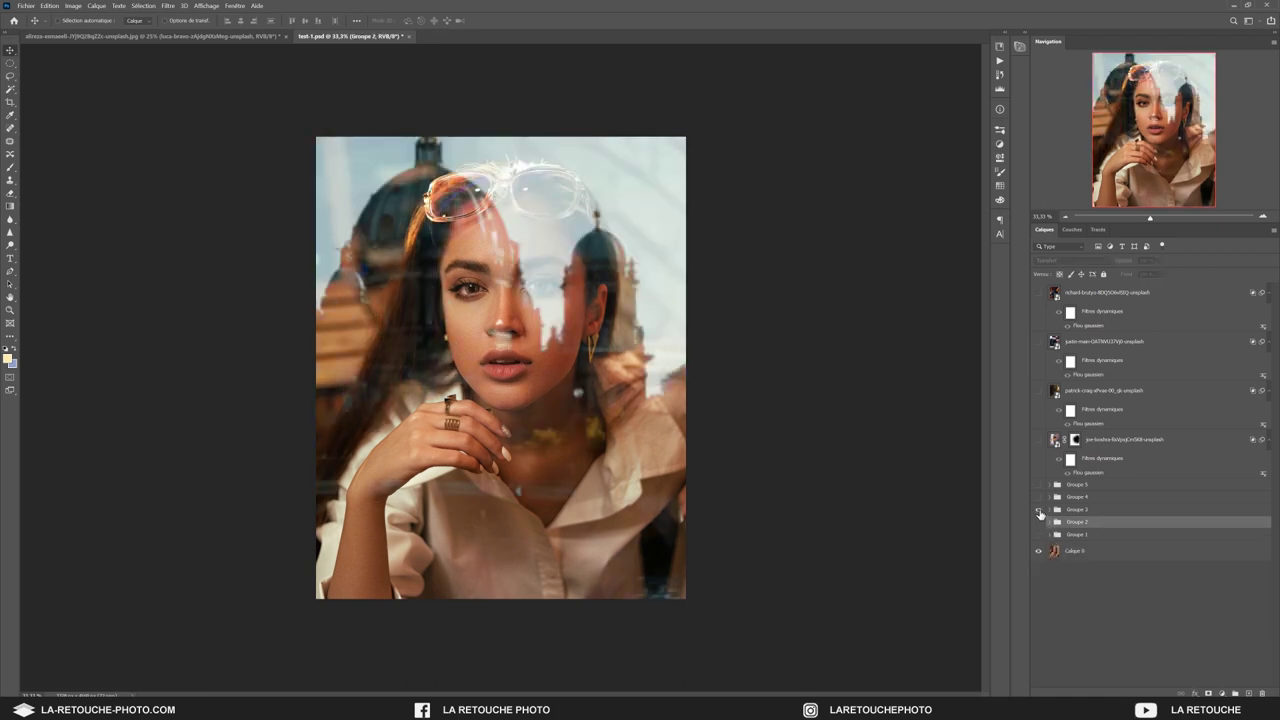
left_click(1038, 510)
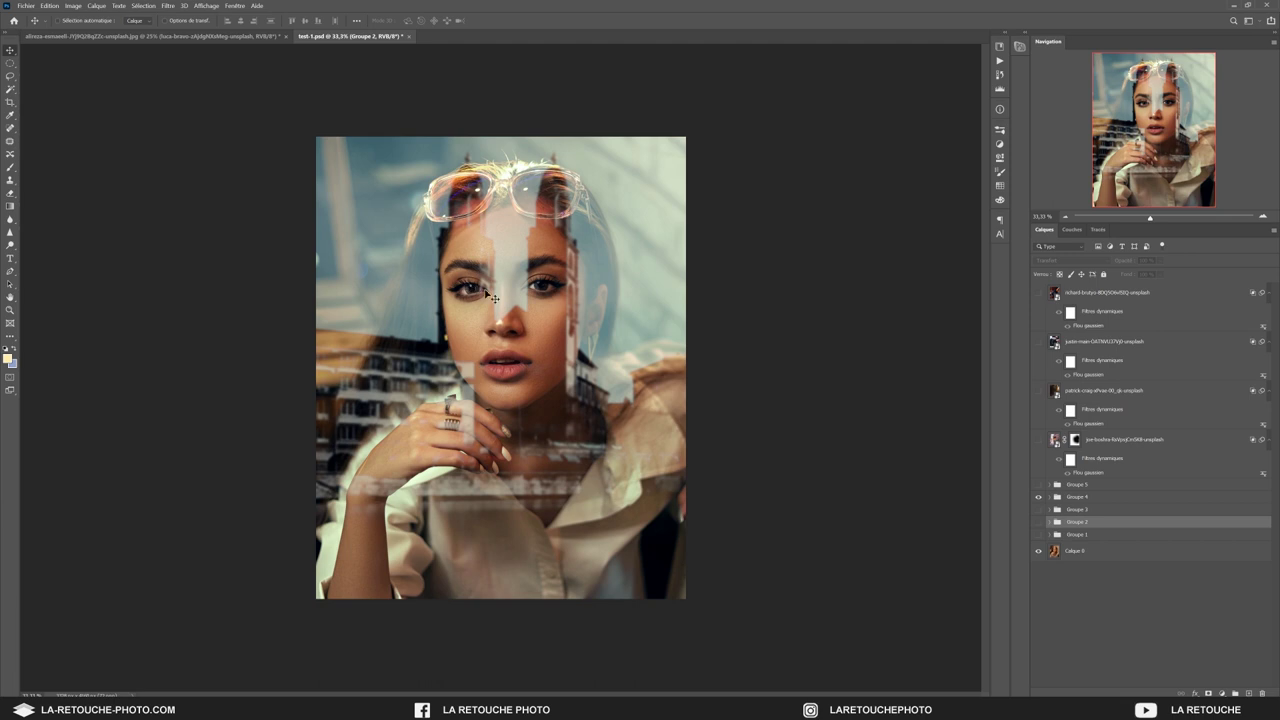
left_click(1038, 496)
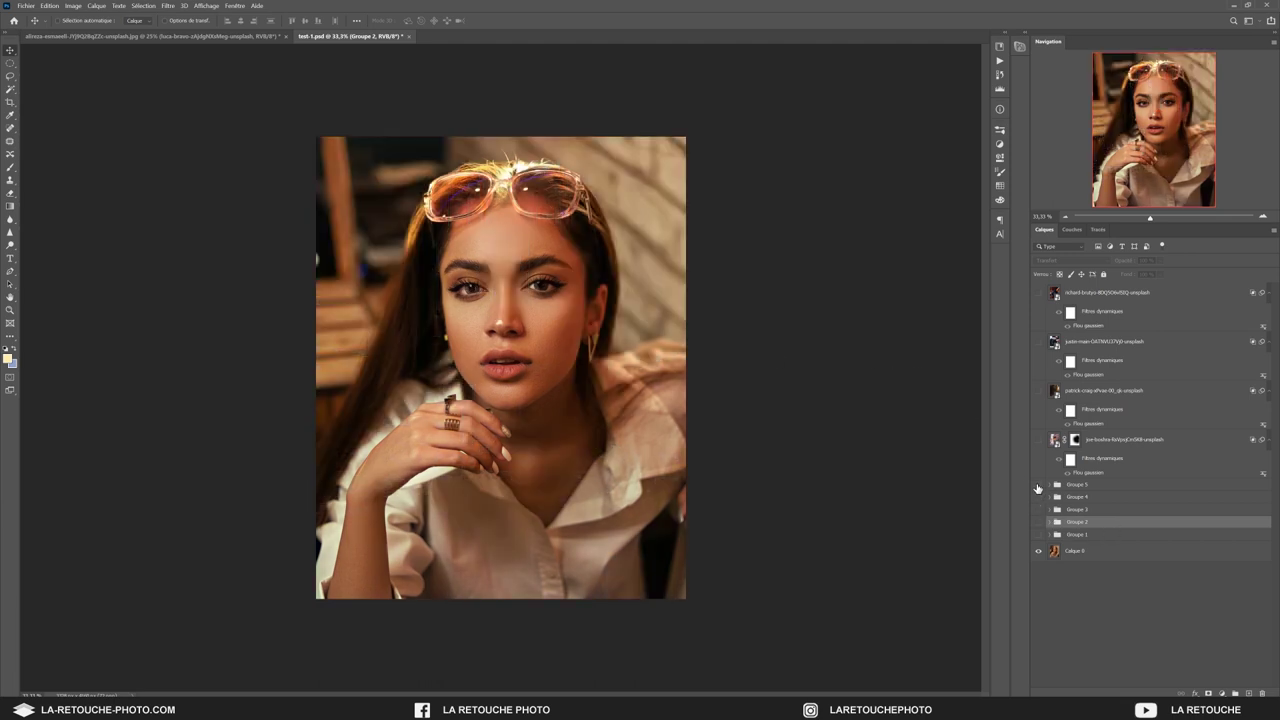
left_click(1038, 486)
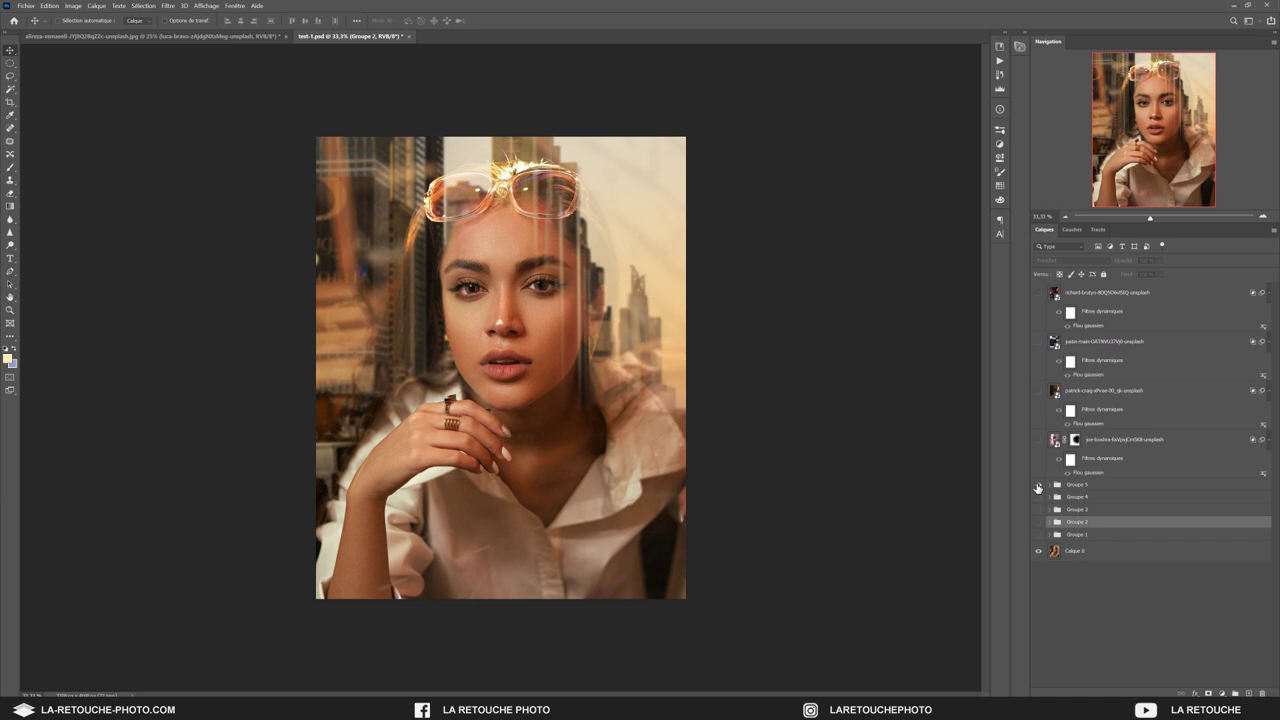
left_click(1038, 486)
left_click(1048, 485)
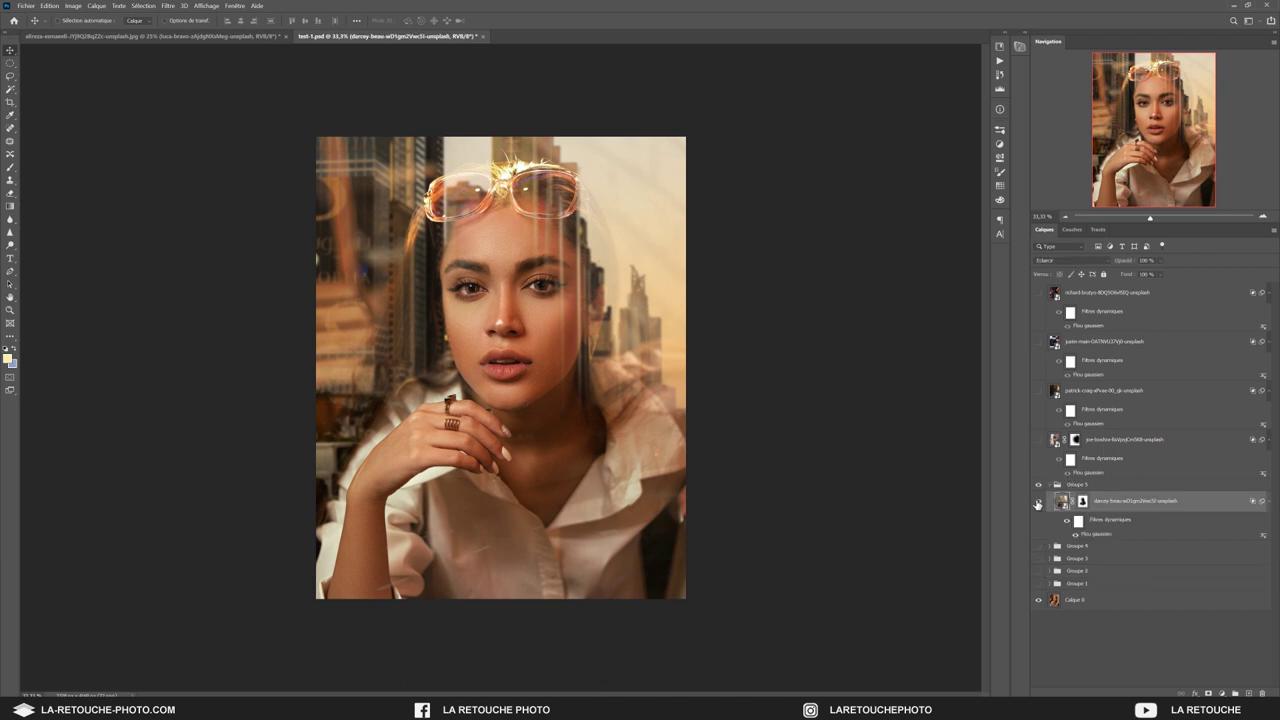
left_click(1038, 502)
left_click(1048, 486)
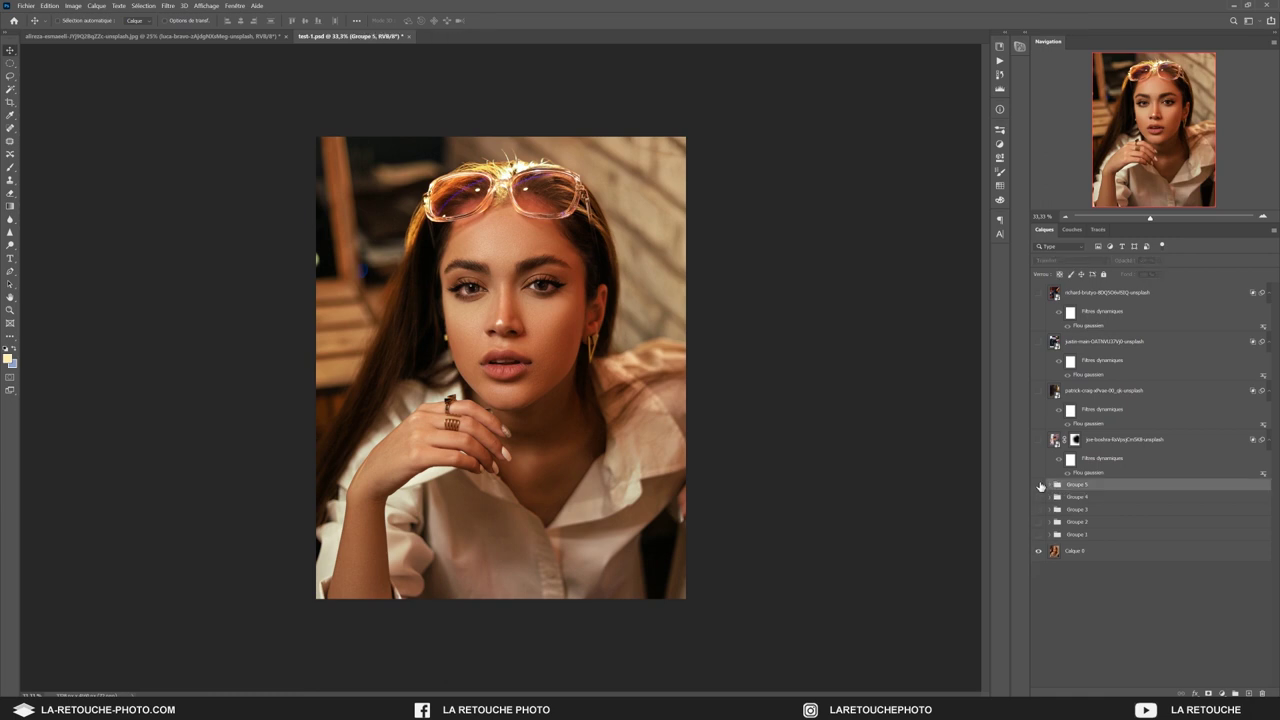
left_click(1038, 440)
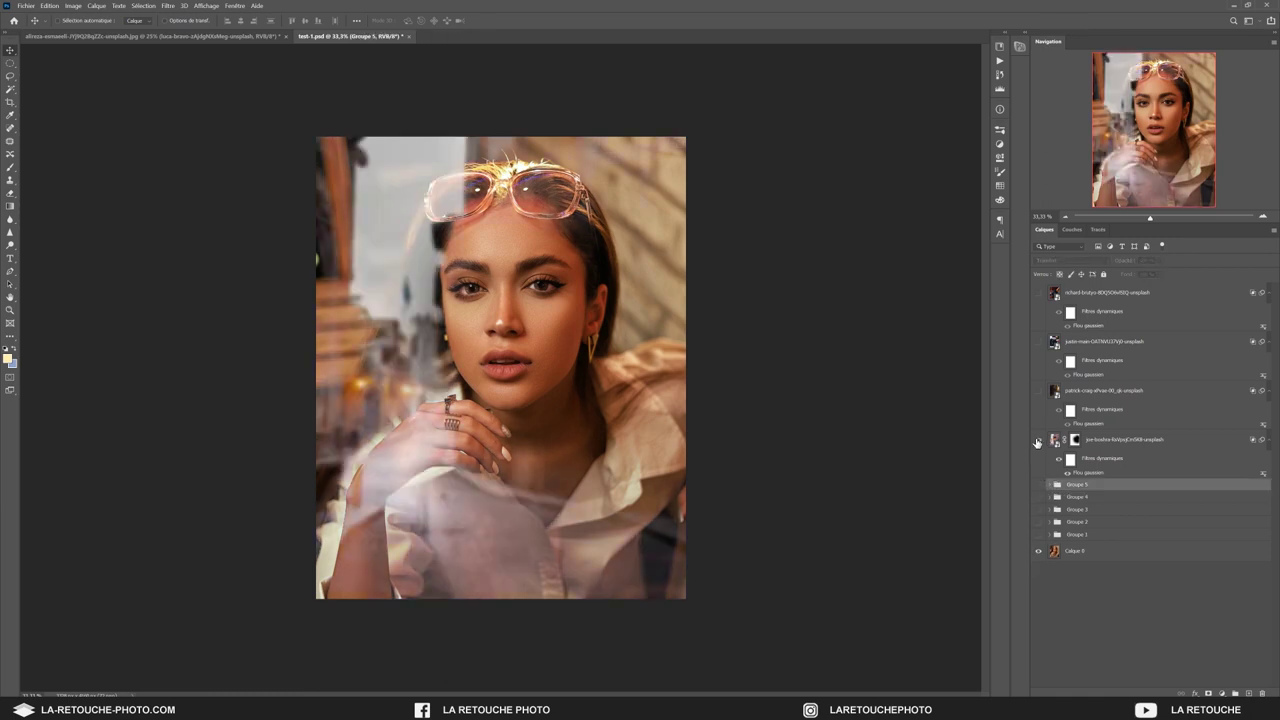
Step: Show the sunlit foliage overlay and slide it horizontally across the portrait
left_click(1038, 440)
left_click(1037, 392)
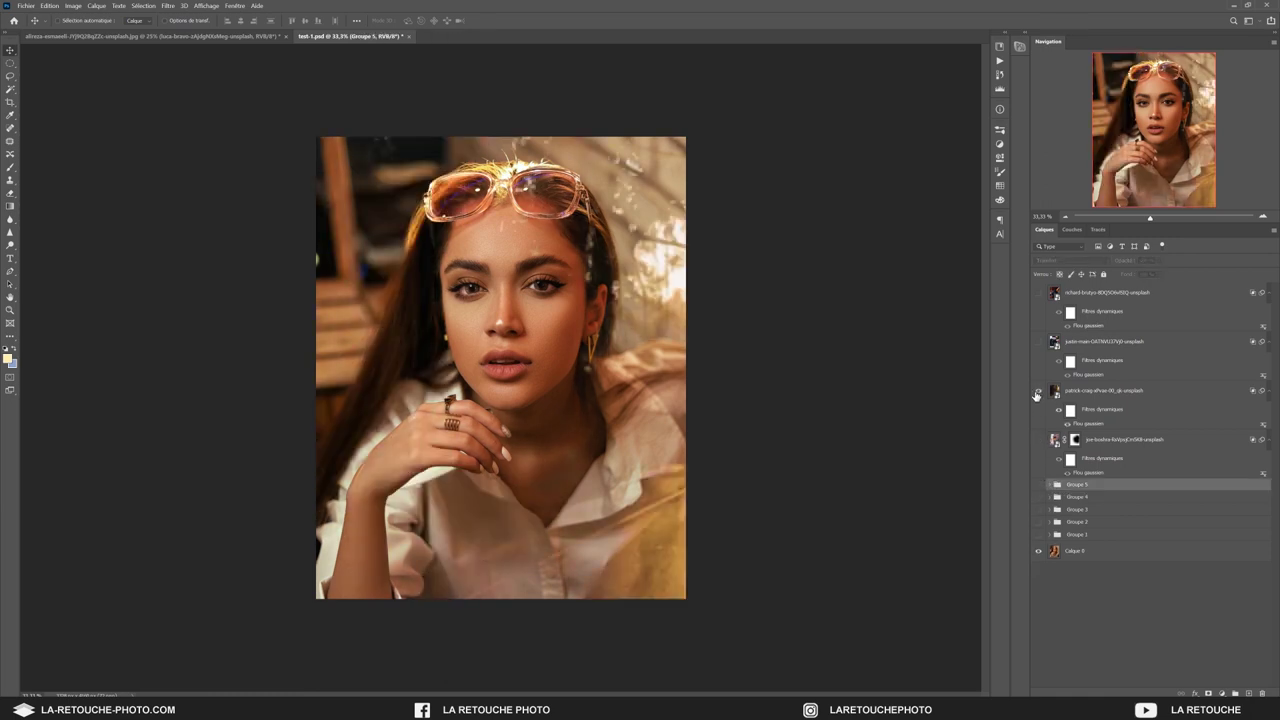
left_click(1097, 392)
left_click_drag(633, 401, 416, 401)
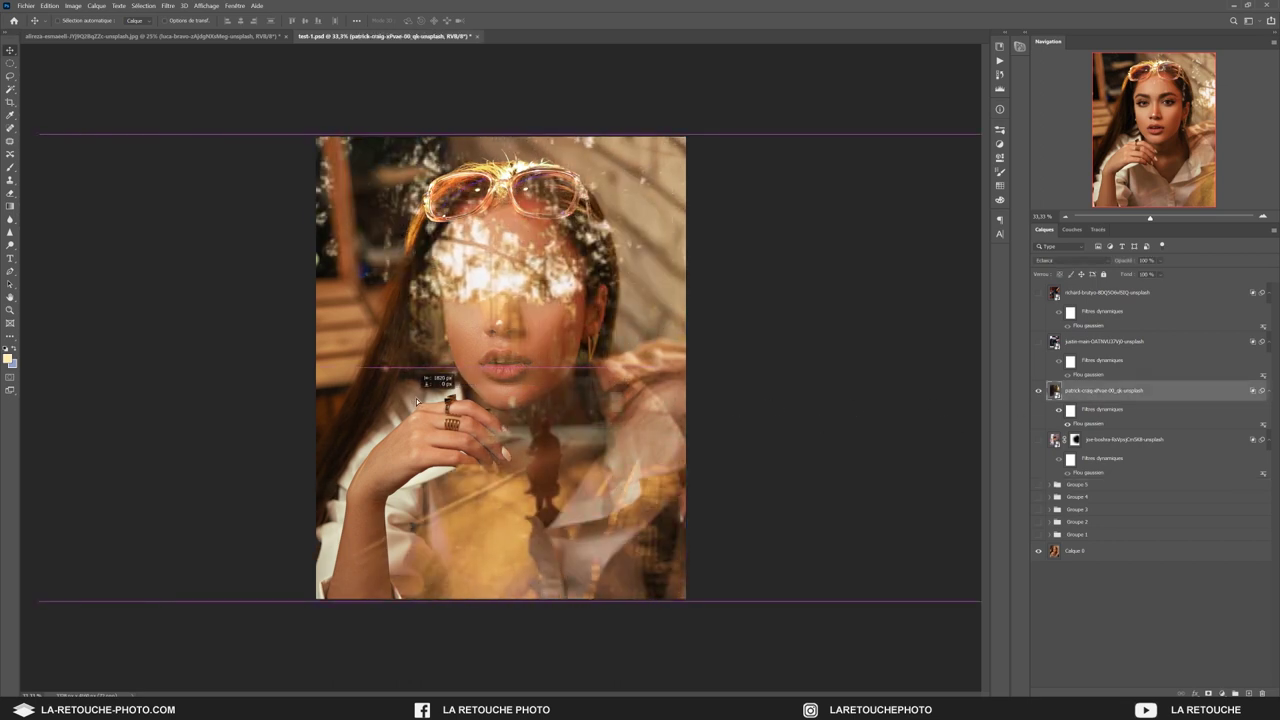
left_click_drag(416, 401, 436, 438)
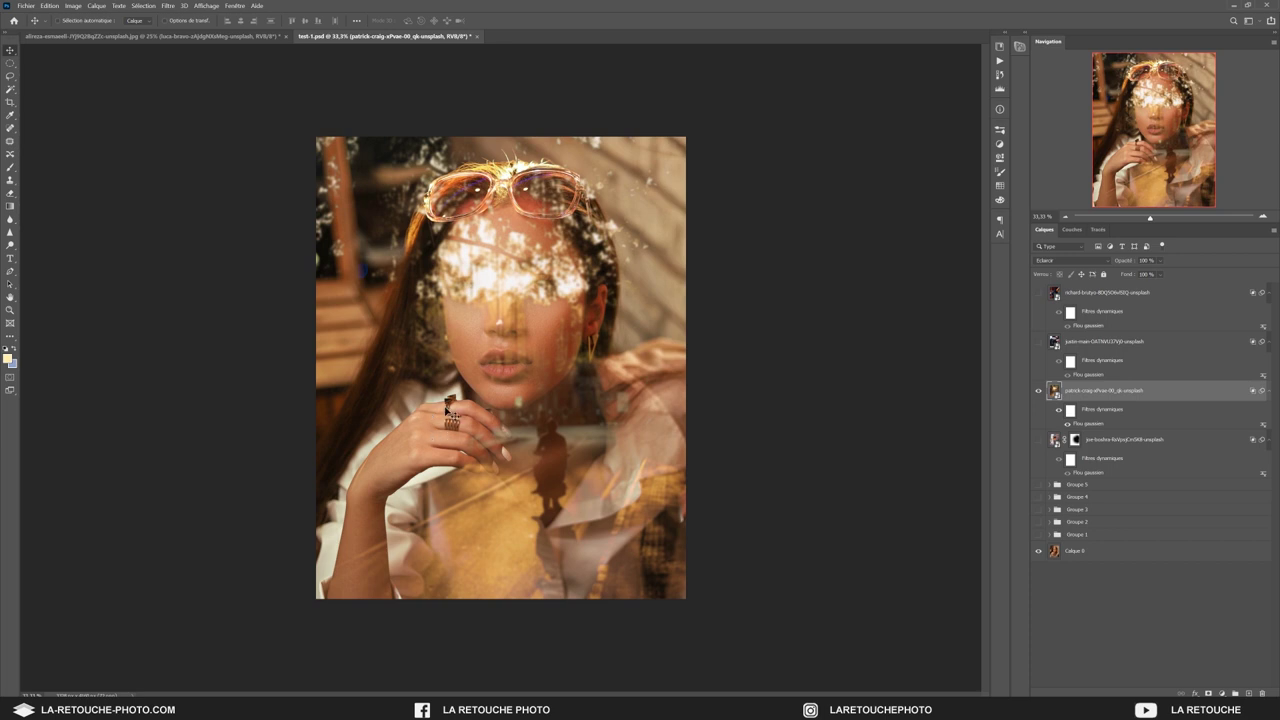
left_click_drag(487, 438, 628, 436)
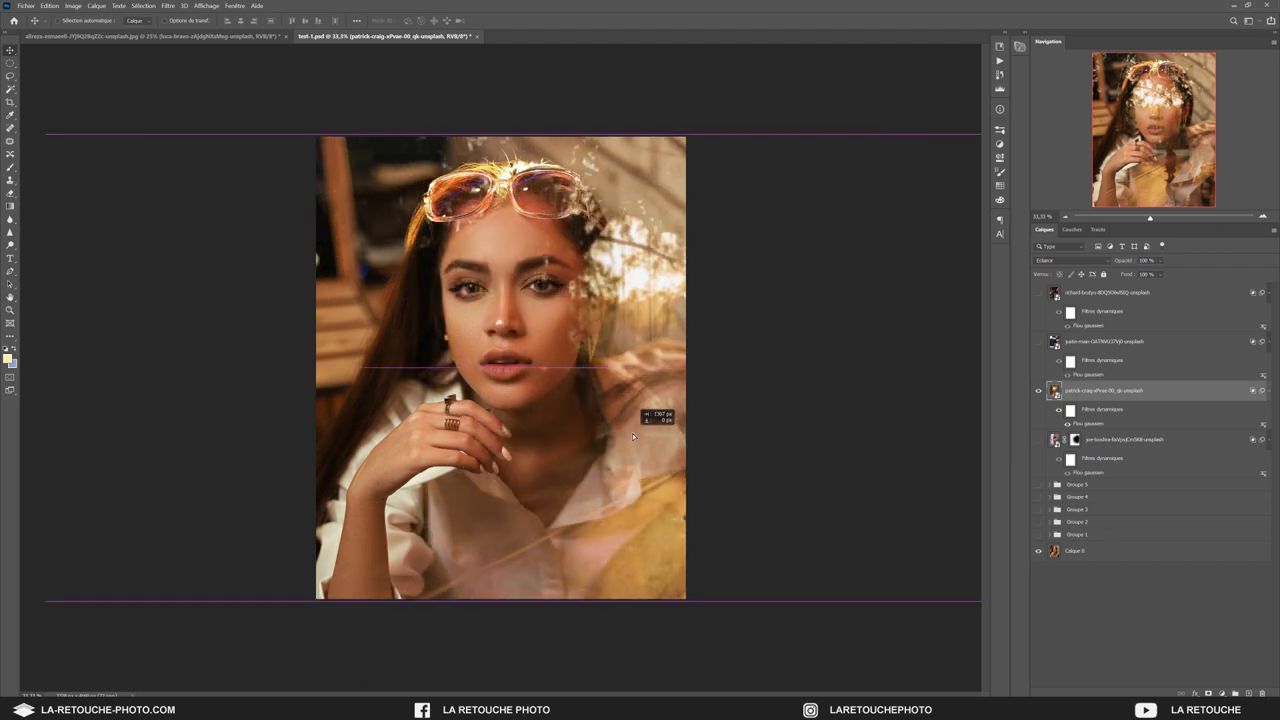
left_click_drag(608, 419, 634, 428)
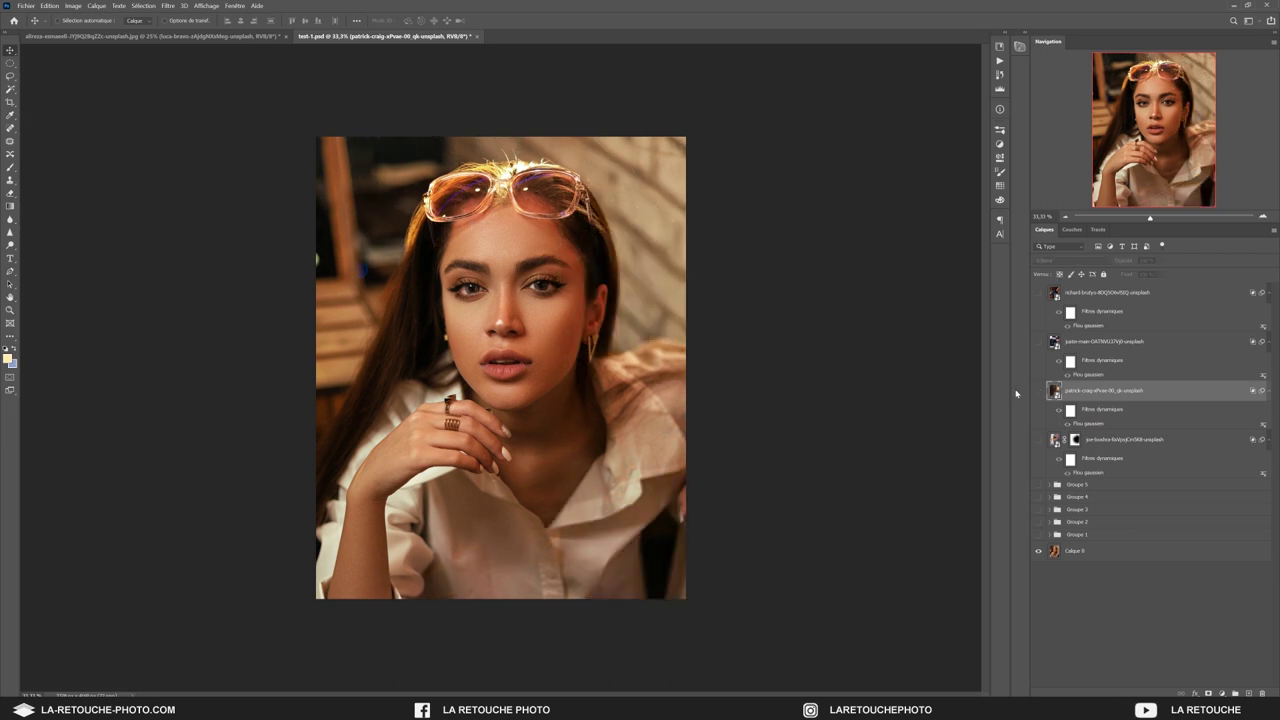
Step: Show the camera-photo layer and clear its layer style
left_click(1038, 341)
left_click(1160, 341)
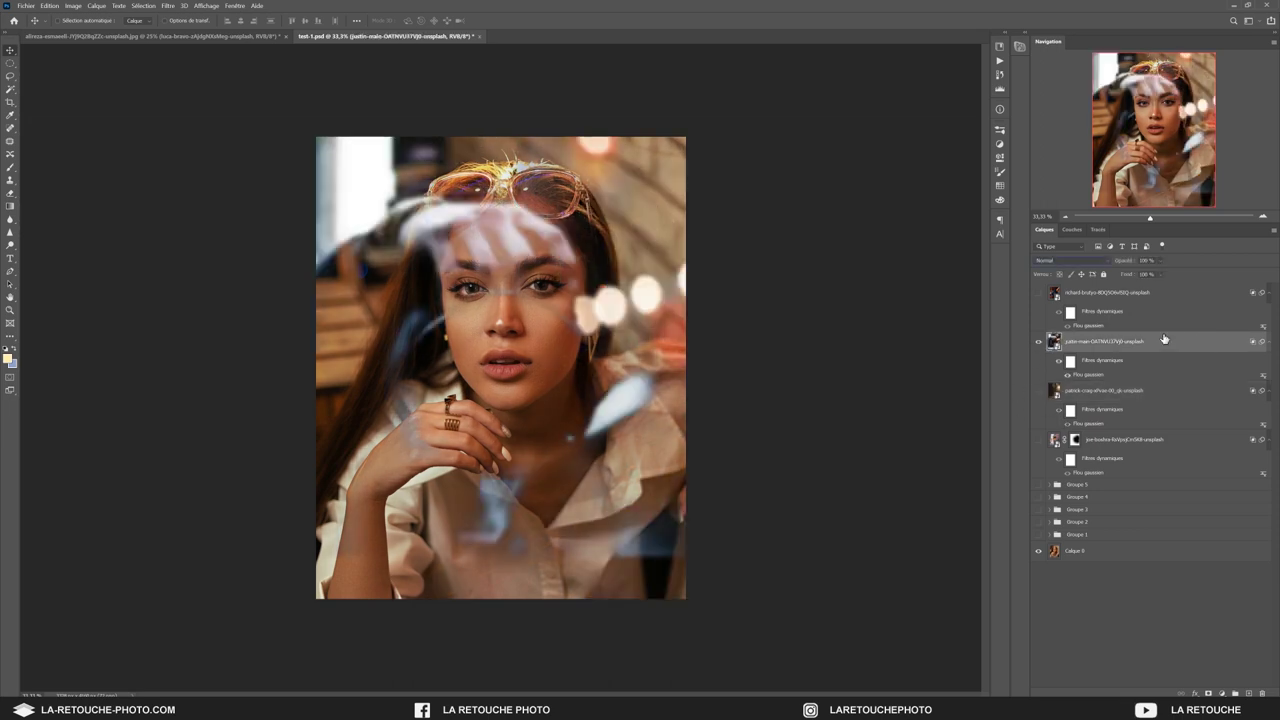
right_click(1234, 346)
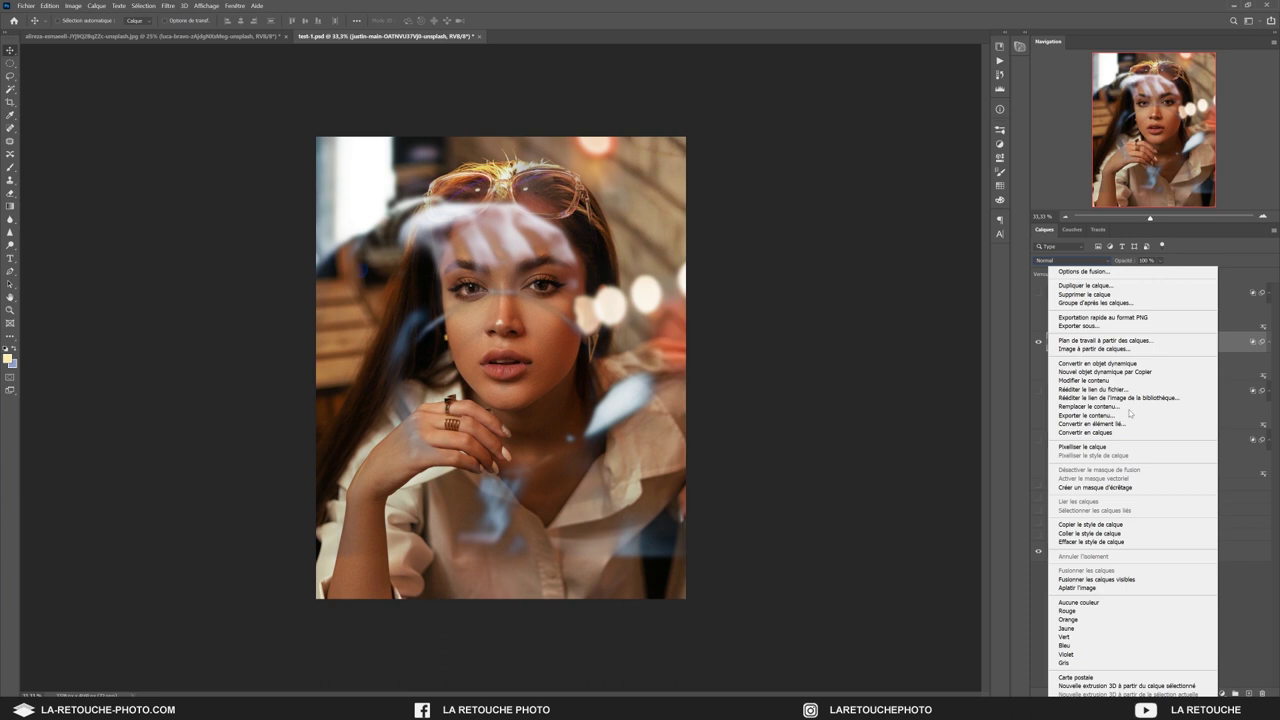
left_click(1100, 542)
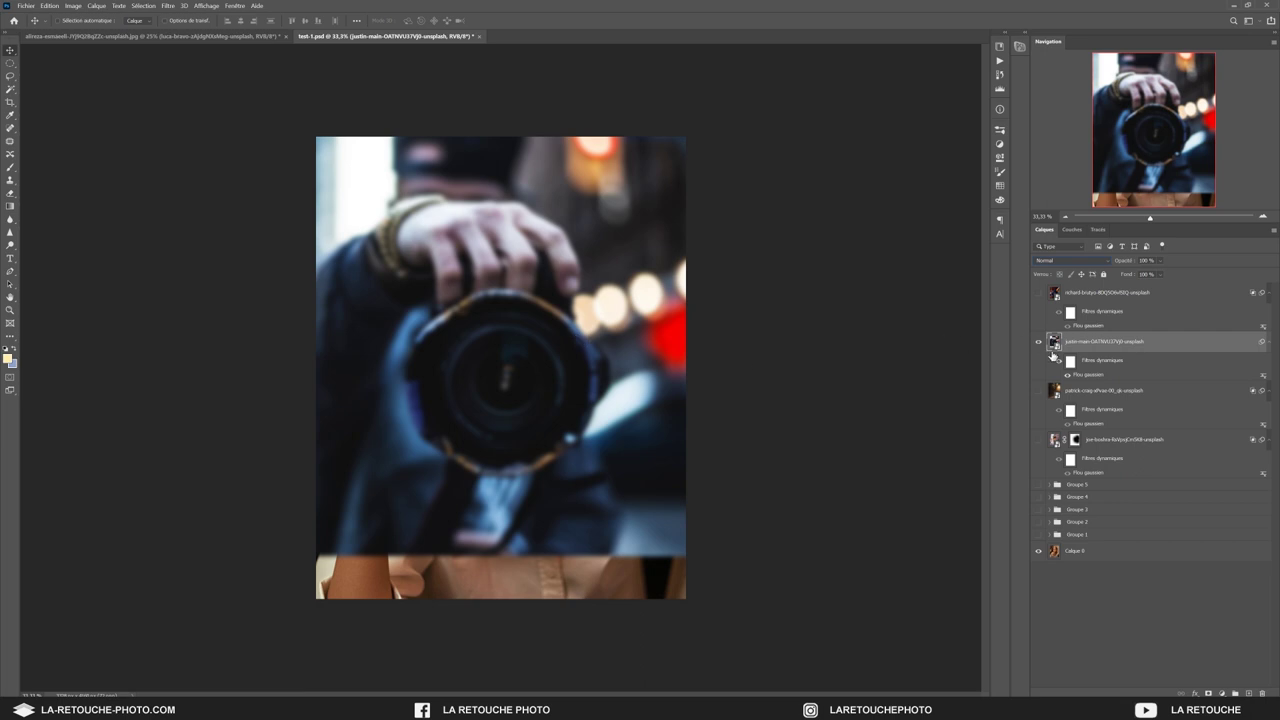
Step: Copy the foliage layer's Éclaircir style and paste it onto the camera-photo layer
left_click(1167, 396)
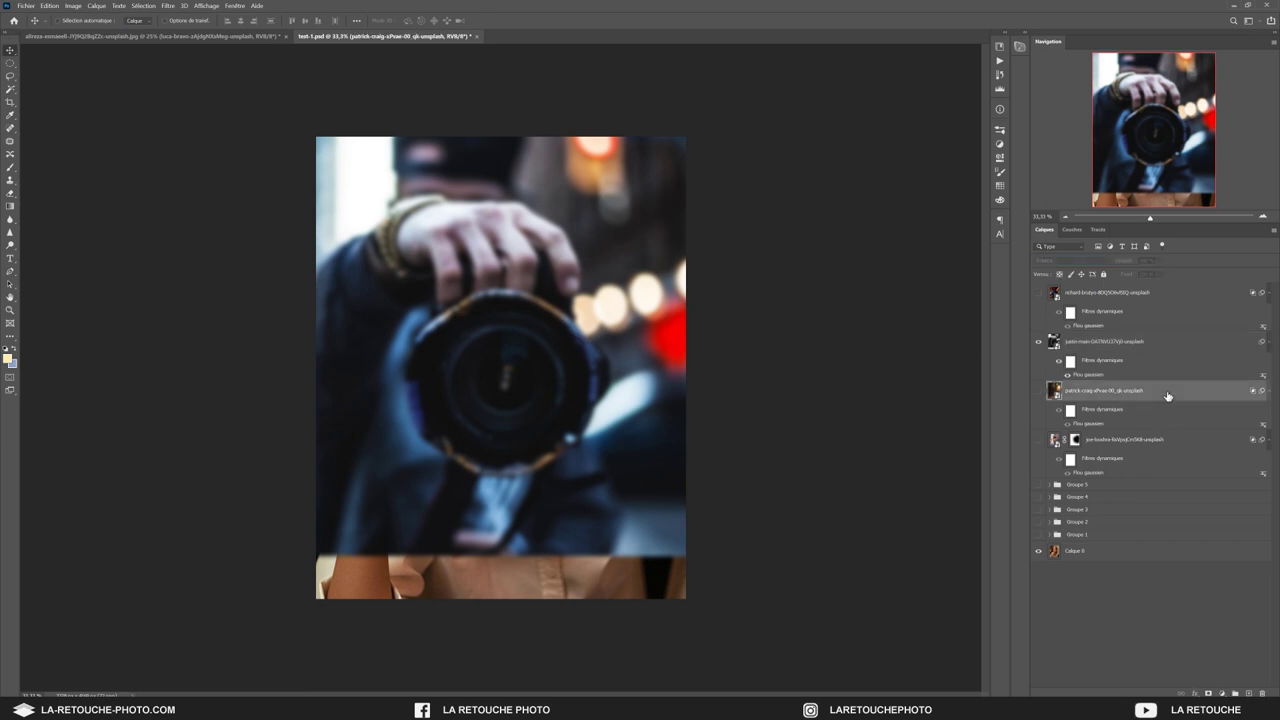
right_click(1166, 397)
left_click(1079, 526)
left_click(1148, 342)
right_click(1148, 342)
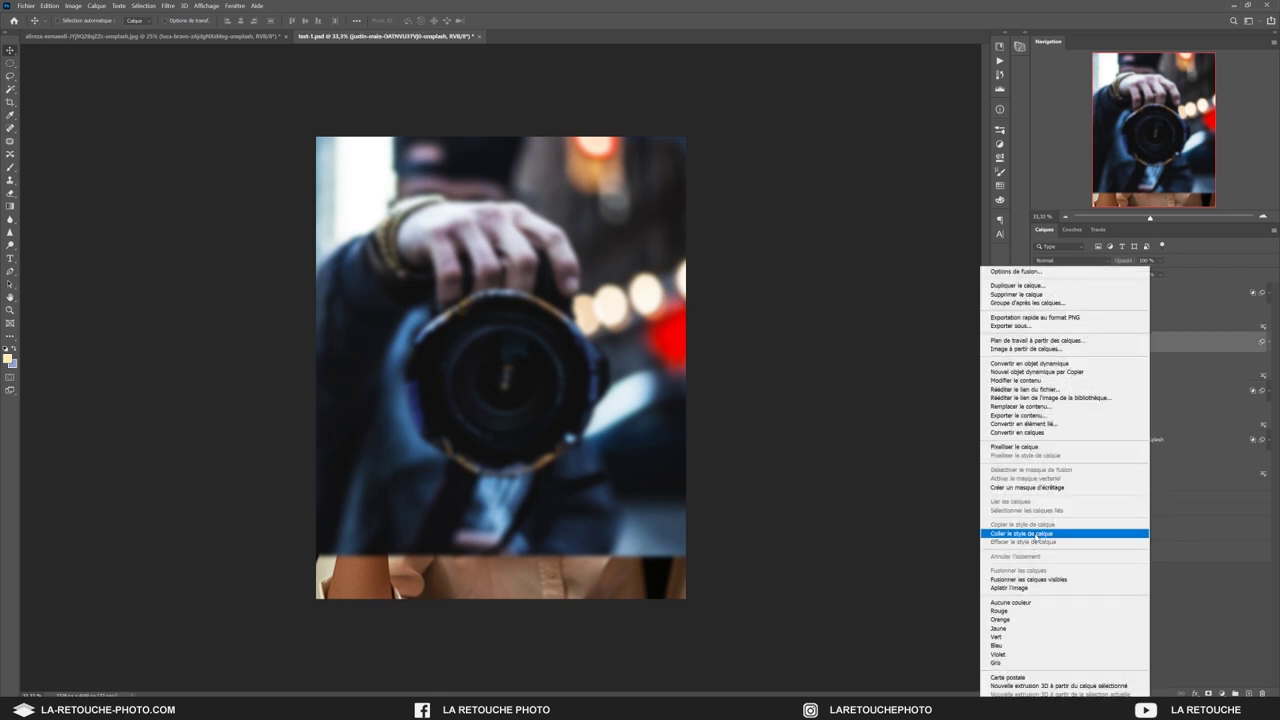
left_click(1021, 534)
left_click(1038, 341)
left_click(1038, 292)
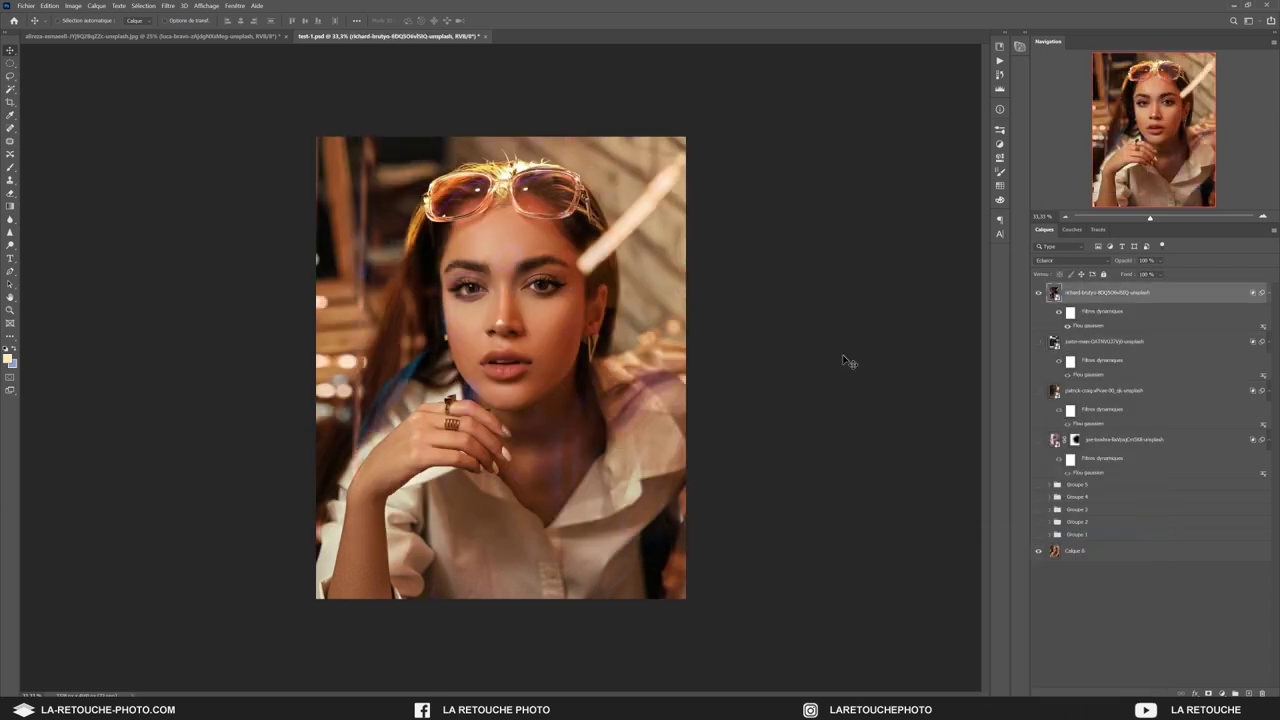